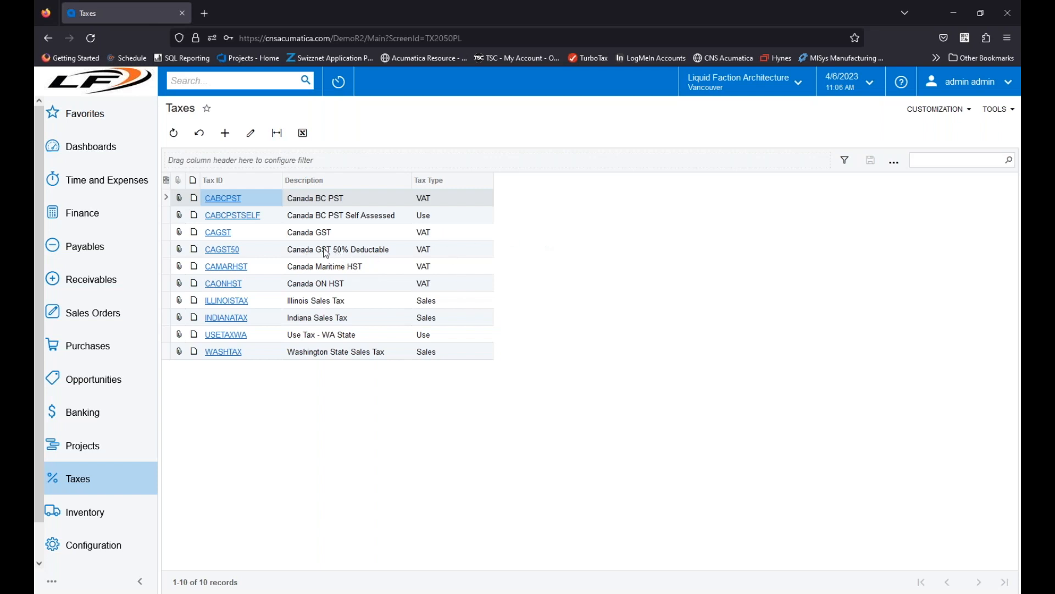
# Step: Open the CAGST tax and examine its categories, zones and GL accounts
pyautogui.click(218, 237)
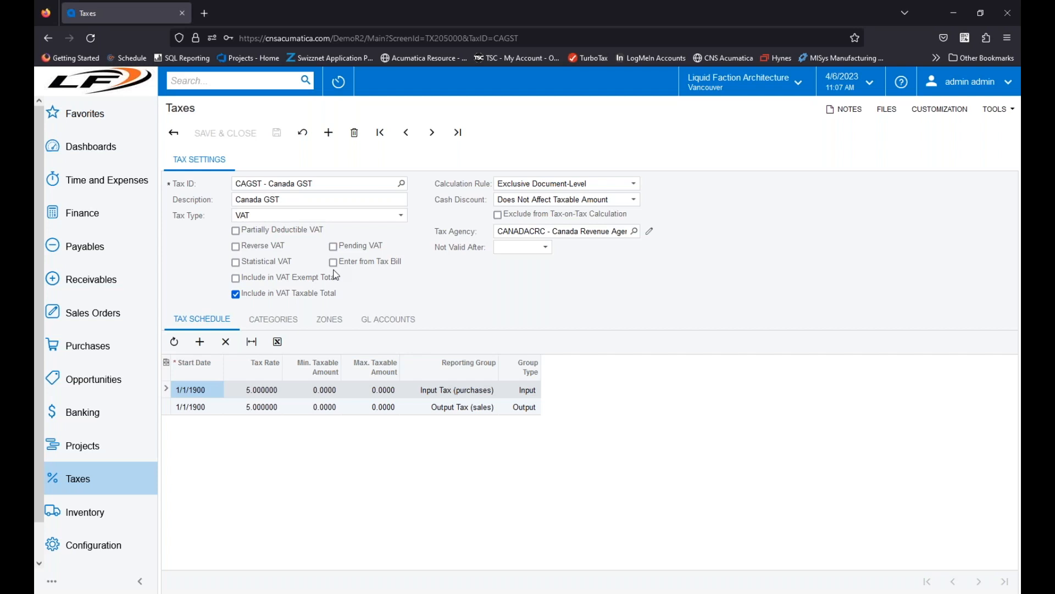
pyautogui.click(293, 328)
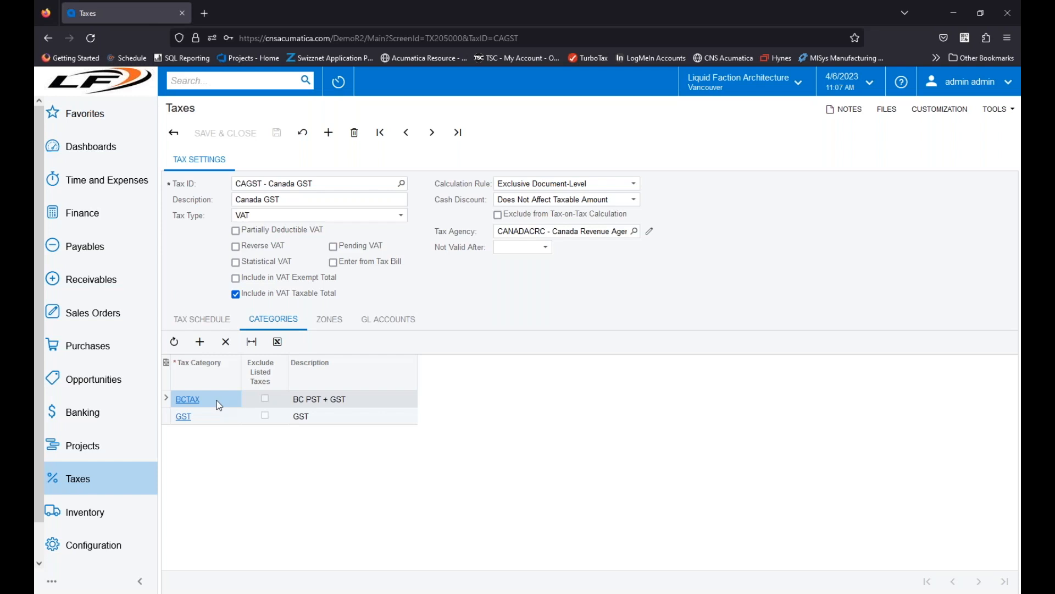
pyautogui.click(340, 321)
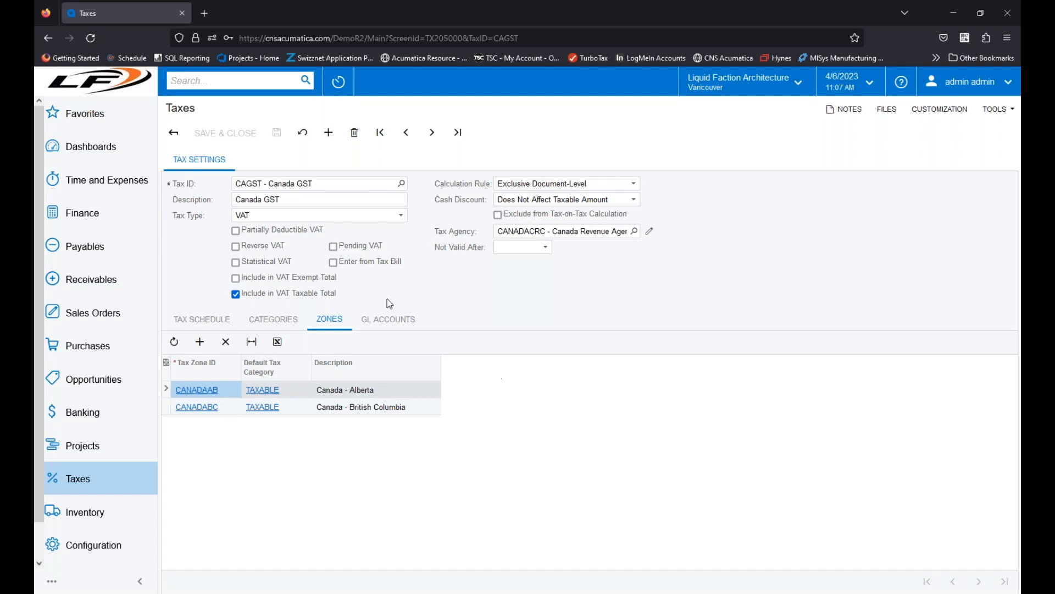
pyautogui.click(397, 319)
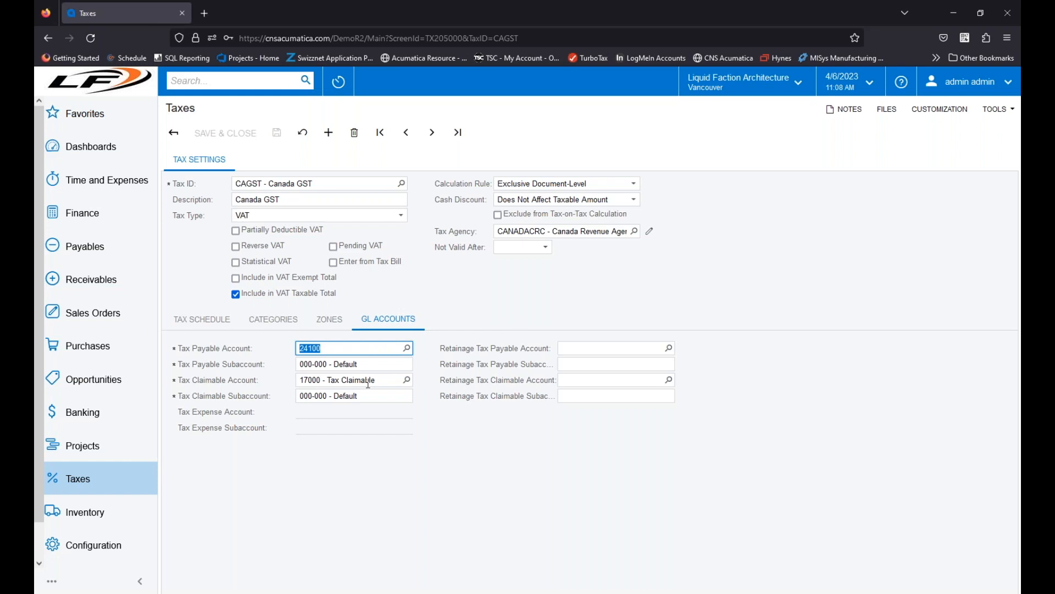
pyautogui.click(518, 423)
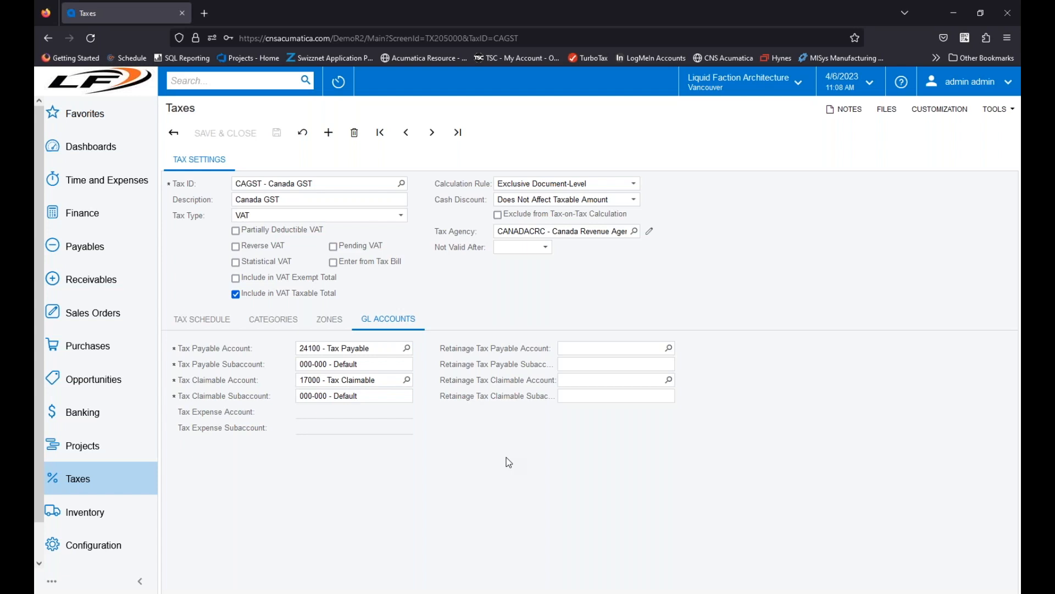
# Step: Examine the CAGST tax schedule and the date choices for Not Valid After without picking one
pyautogui.click(209, 325)
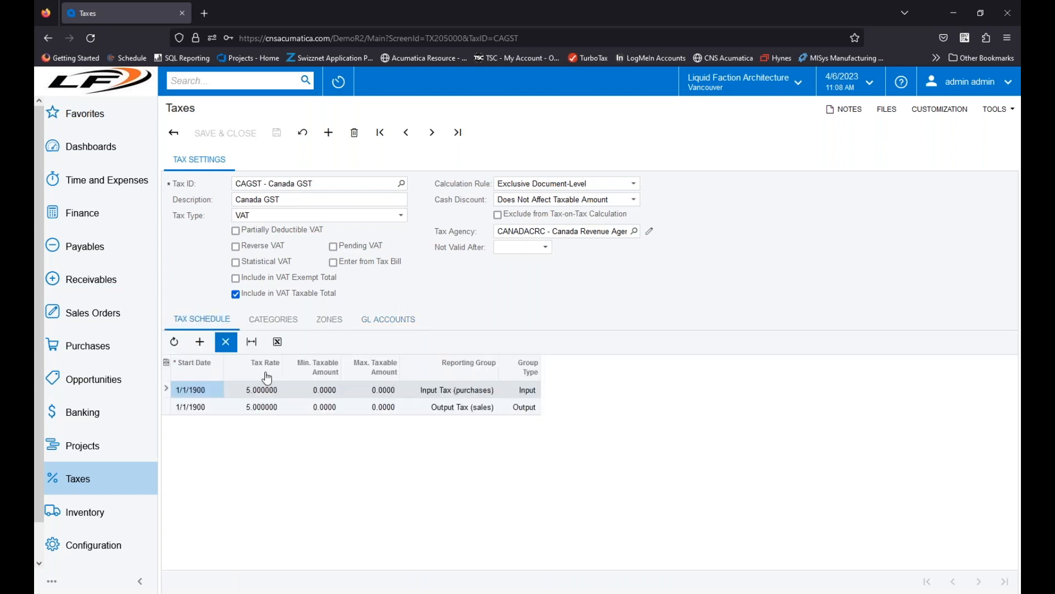
pyautogui.click(546, 248)
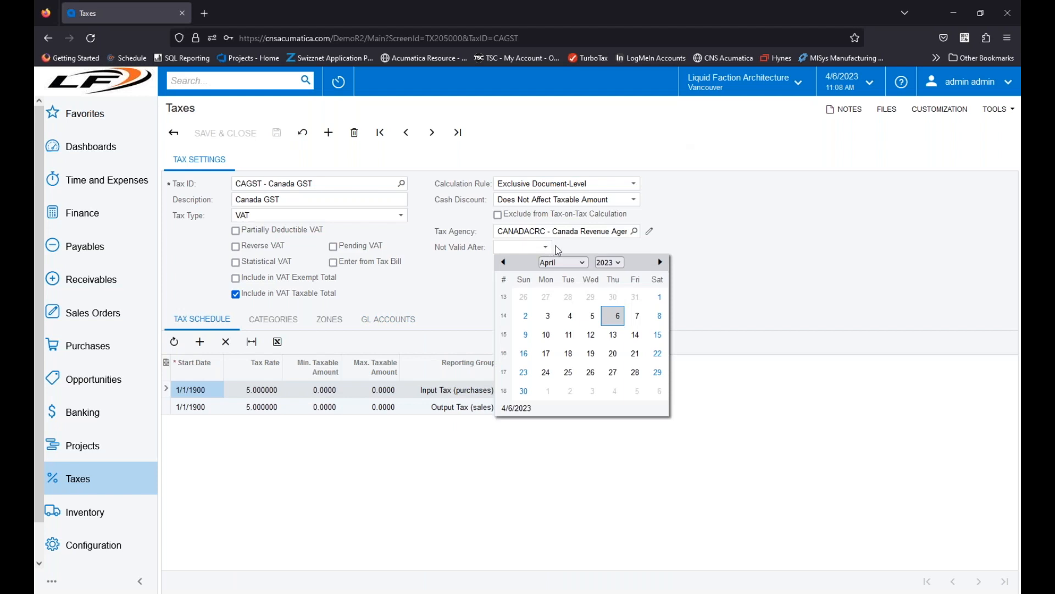
pyautogui.click(847, 301)
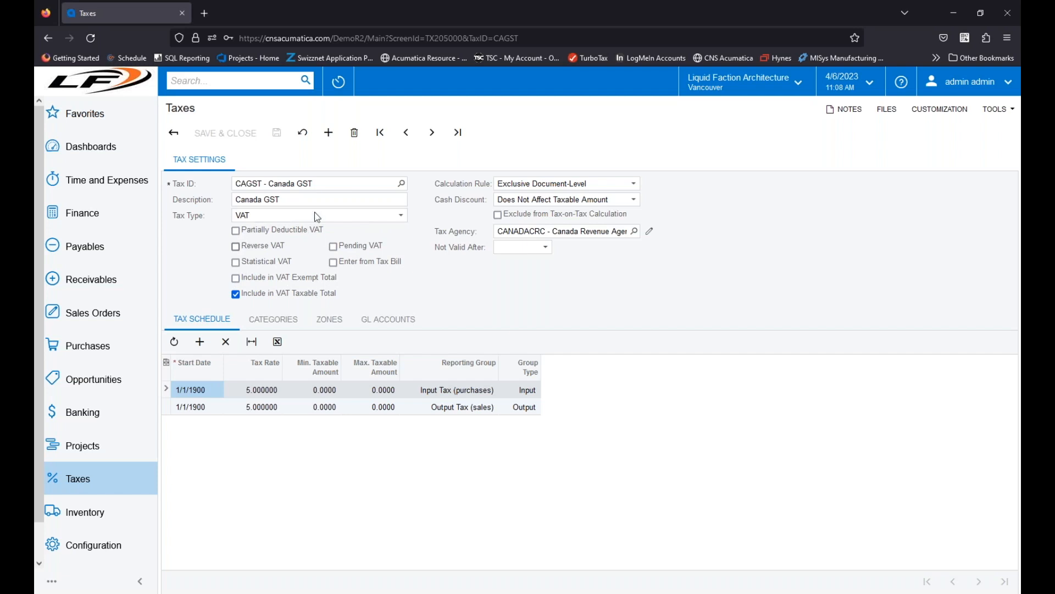
# Step: Start a new tax record with the tax ID VATTEST and the description "Test Tax"
pyautogui.click(328, 133)
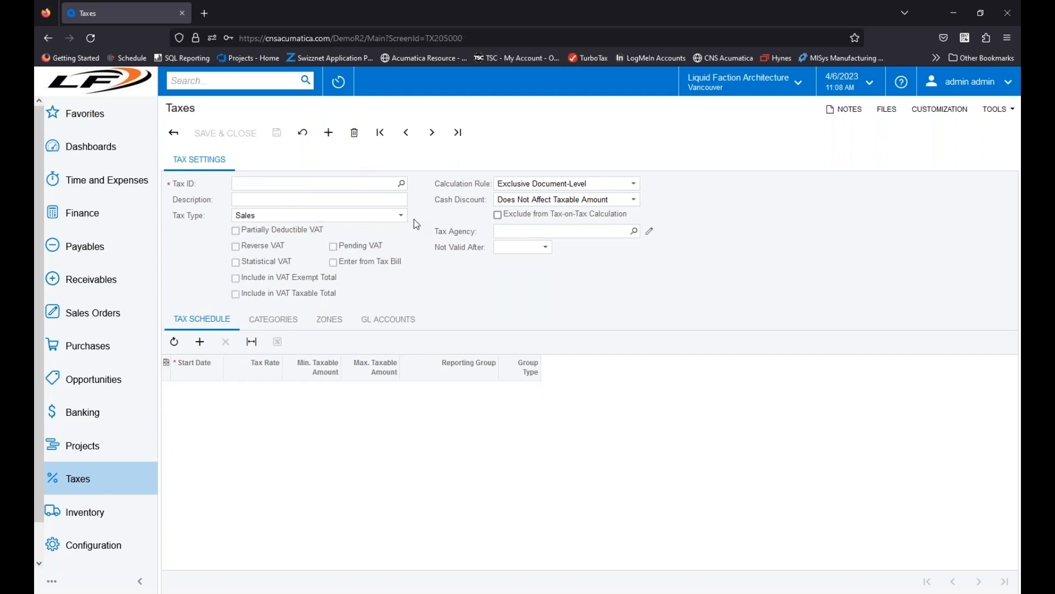
pyautogui.click(315, 186)
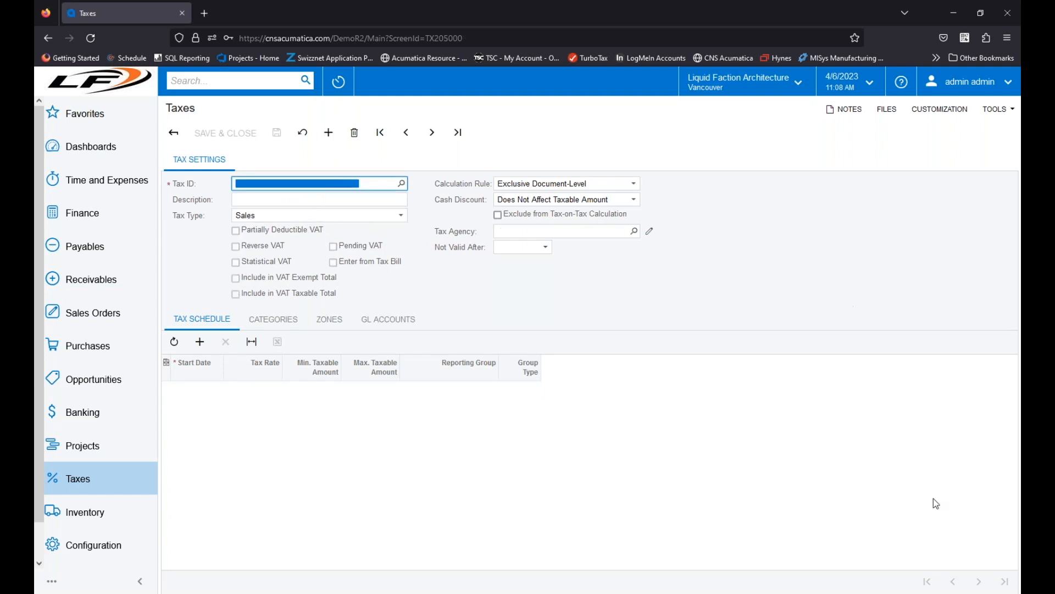
pyautogui.click(988, 584)
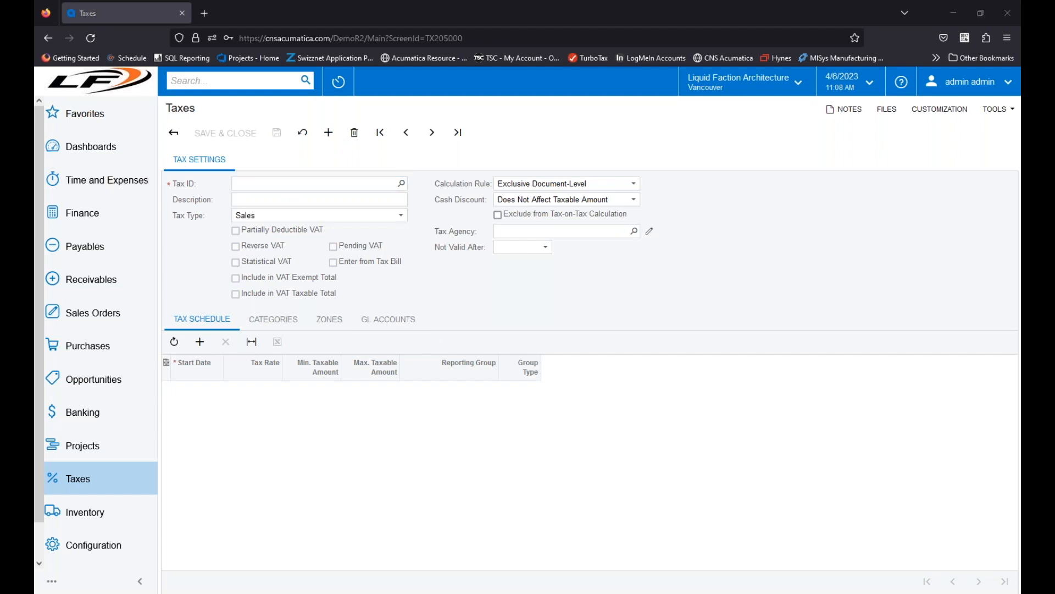
pyautogui.click(295, 183)
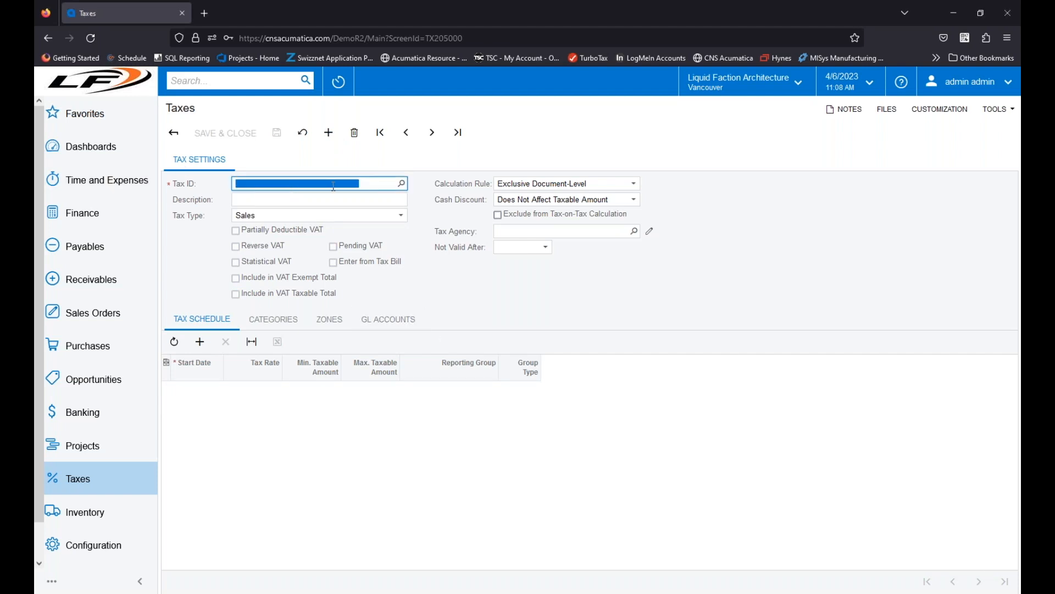
pyautogui.write('V')
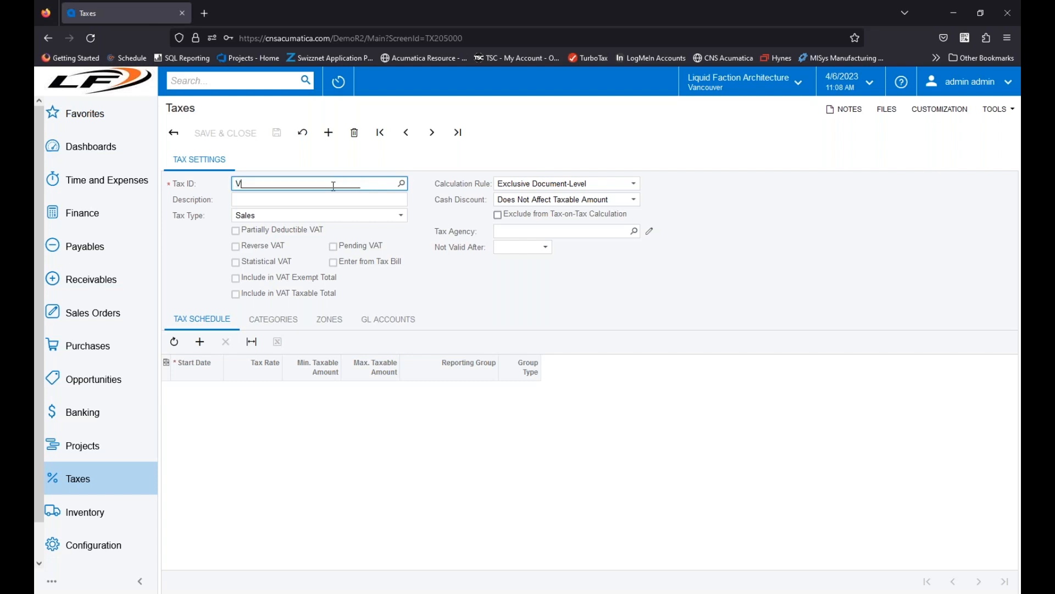
pyautogui.write('AT')
pyautogui.click(323, 587)
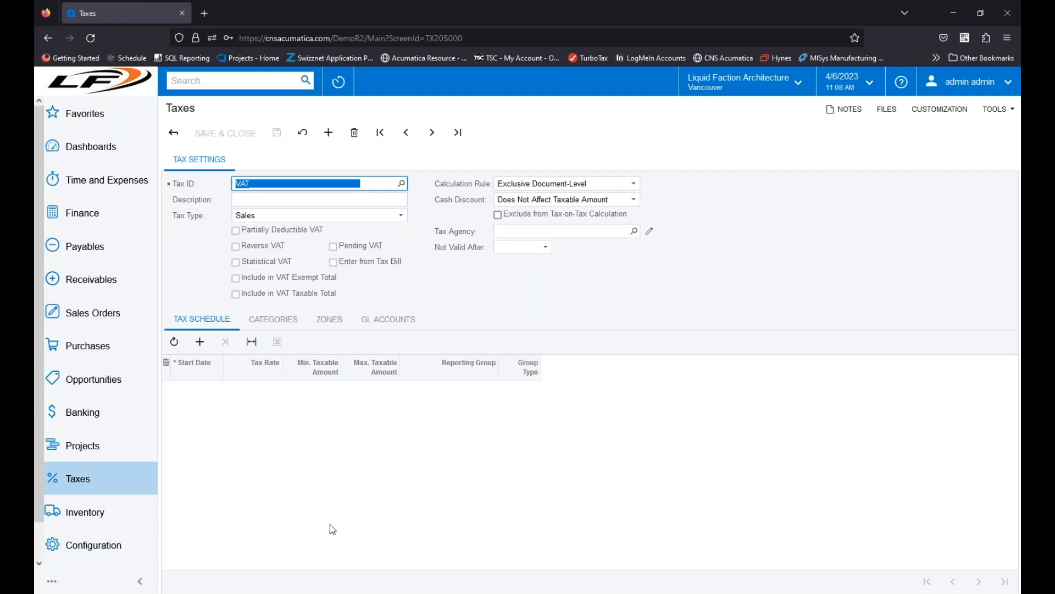
pyautogui.click(272, 180)
pyautogui.write('TEST')
pyautogui.press('Tab')
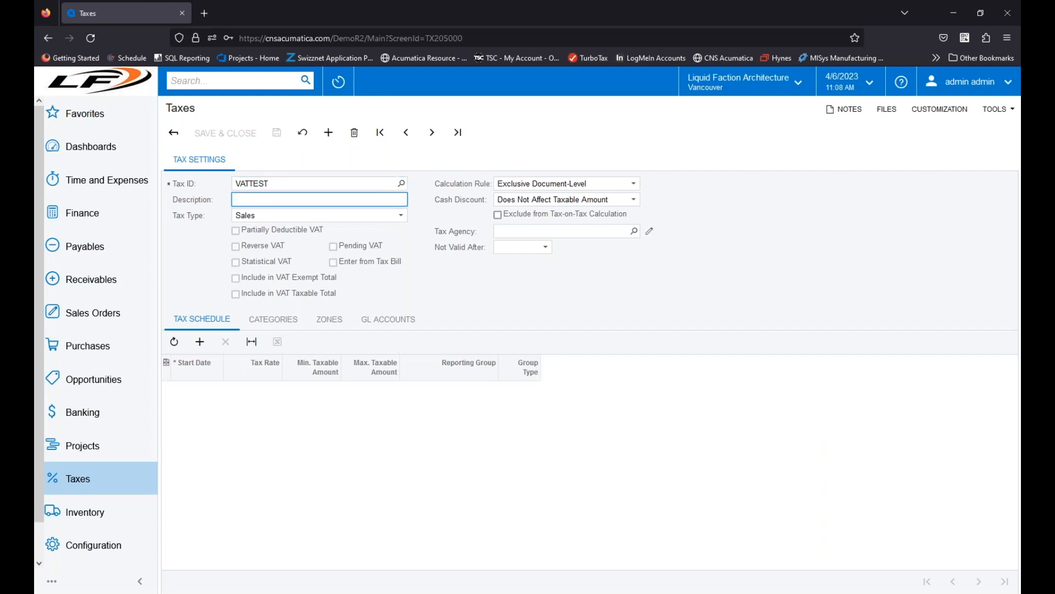
pyautogui.write('Test Tax')
pyautogui.click(525, 314)
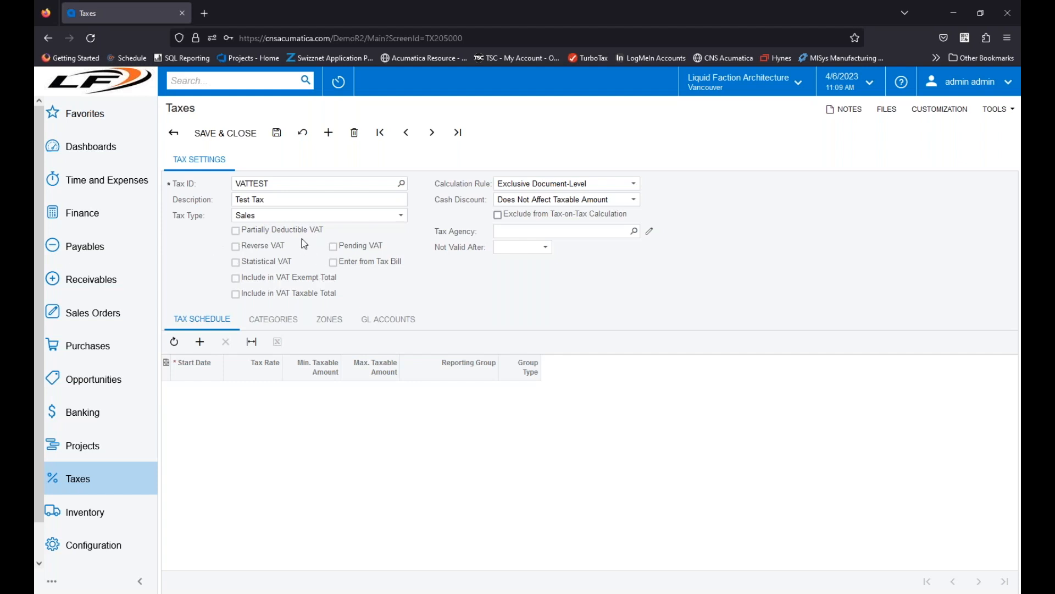
# Step: Set the test tax's type to VAT and look through the available calculation rules and tax agencies
pyautogui.click(303, 219)
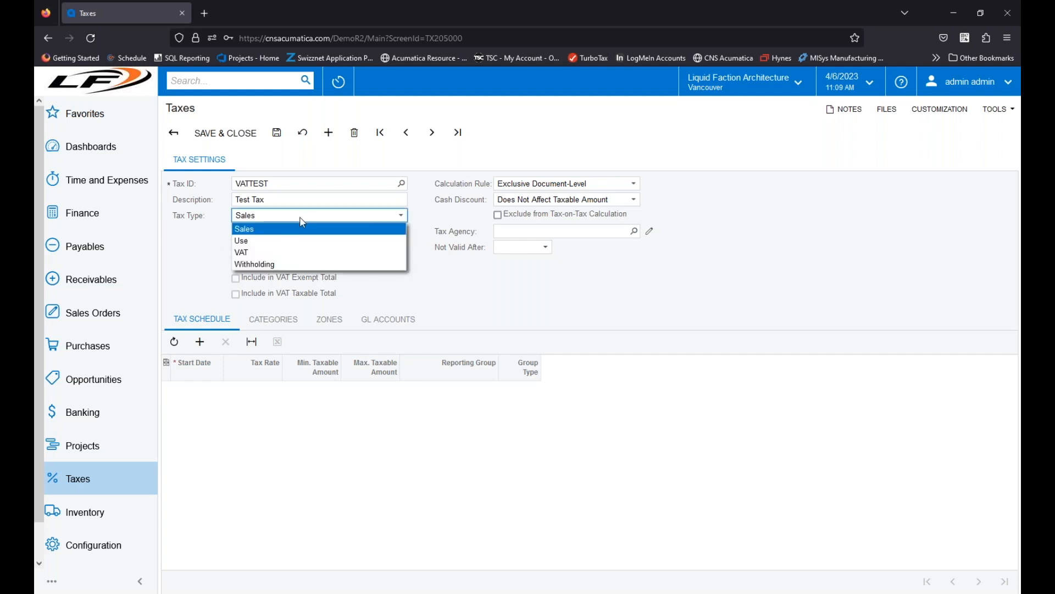
pyautogui.click(247, 253)
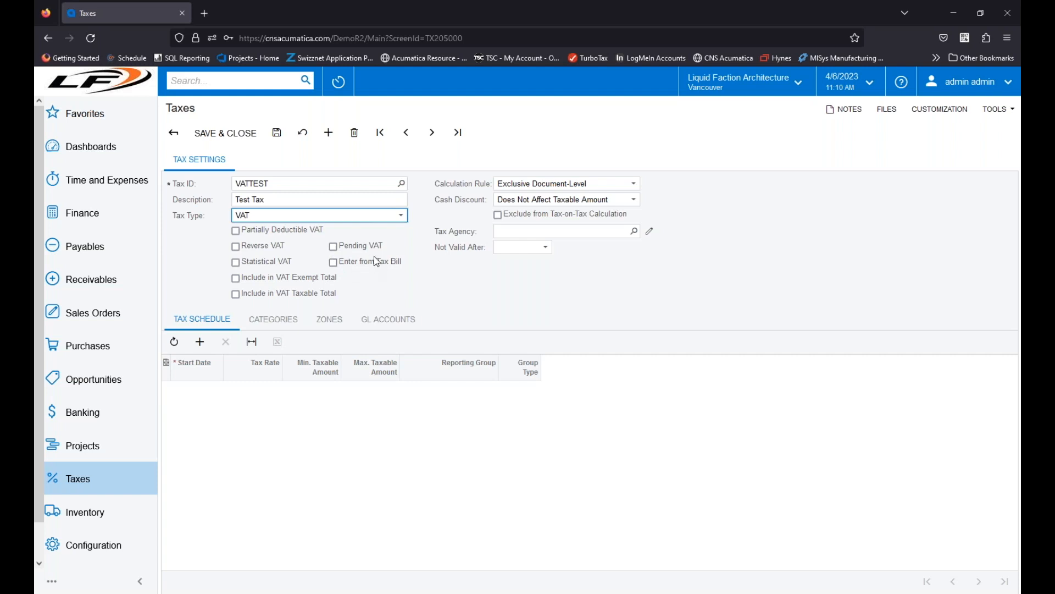
pyautogui.click(624, 184)
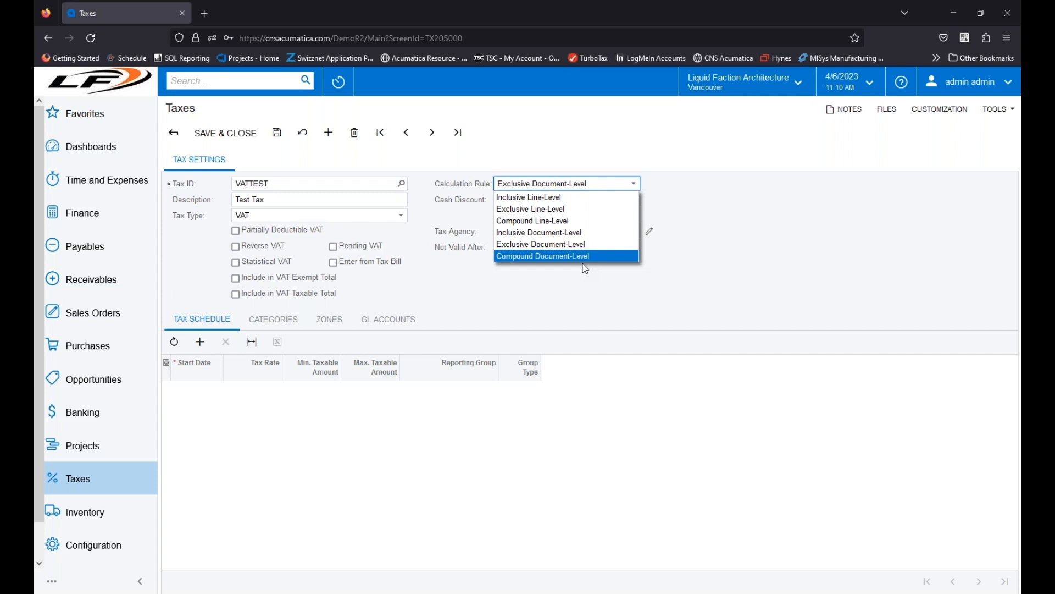
pyautogui.click(680, 277)
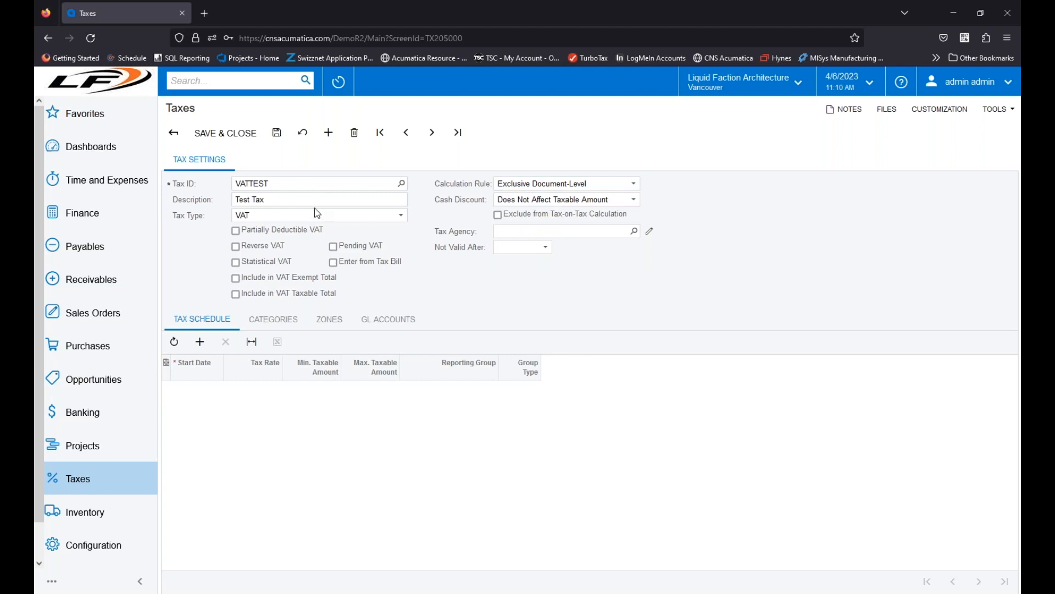
pyautogui.click(634, 231)
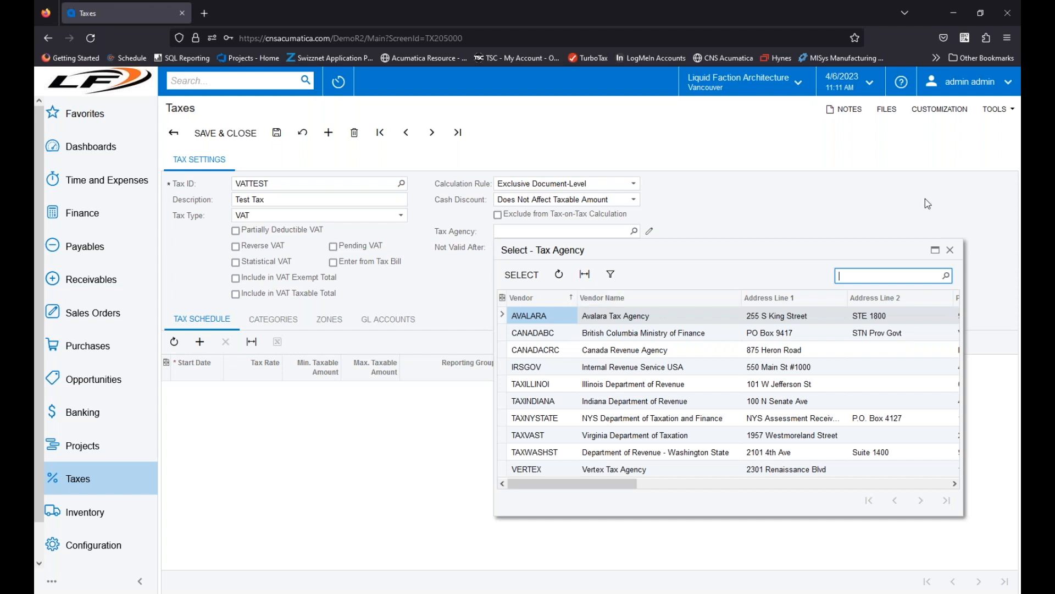
pyautogui.click(950, 250)
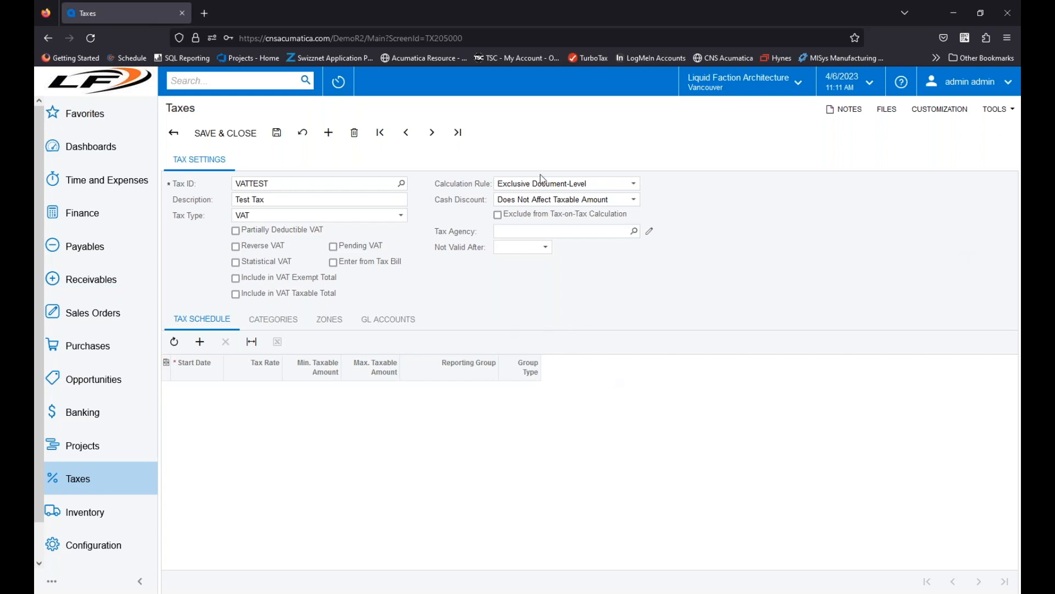
# Step: Switch the test tax's type to Withholding and from there to Use
pyautogui.click(389, 216)
pyautogui.click(266, 266)
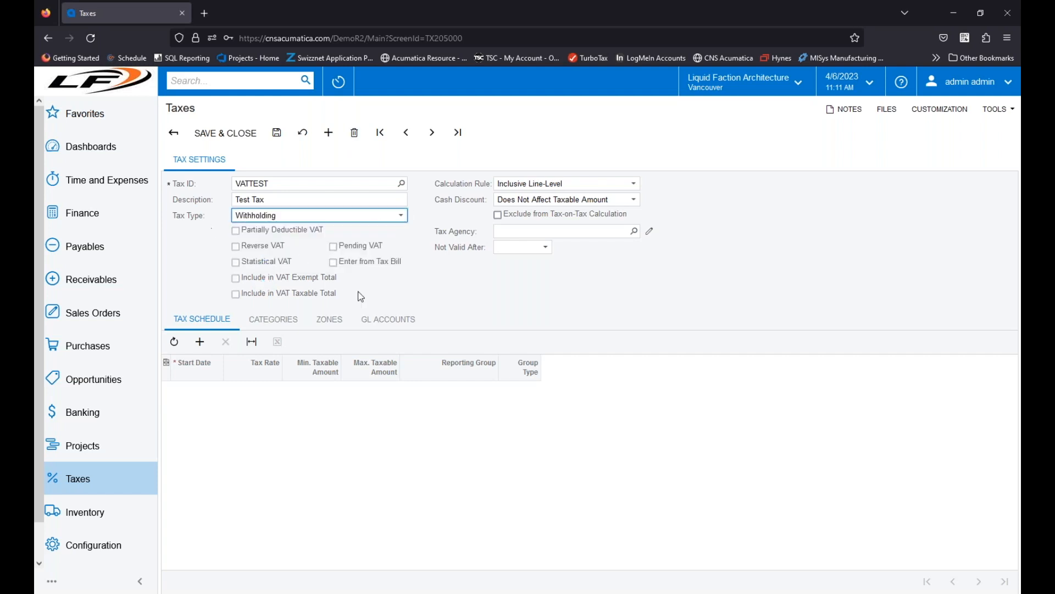
pyautogui.click(380, 216)
pyautogui.click(248, 243)
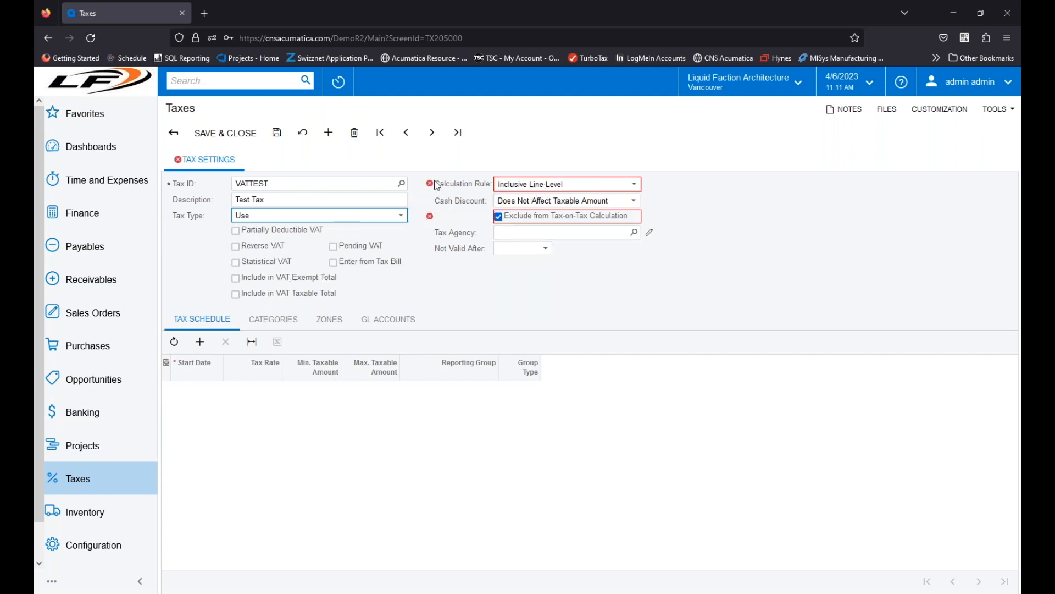
# Step: Clear Exclude from Tax-on-Tax Calculation, and set the calculation rule to Exclusive Document-Level and the cash discount to Reduces Taxable Amount
pyautogui.moveTo(431, 187)
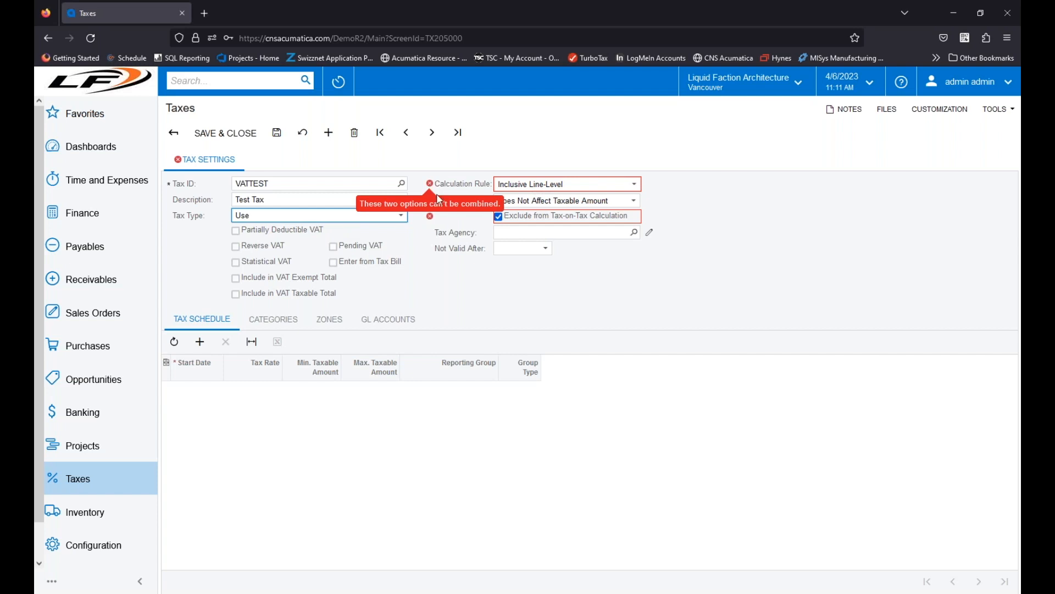
pyautogui.click(498, 216)
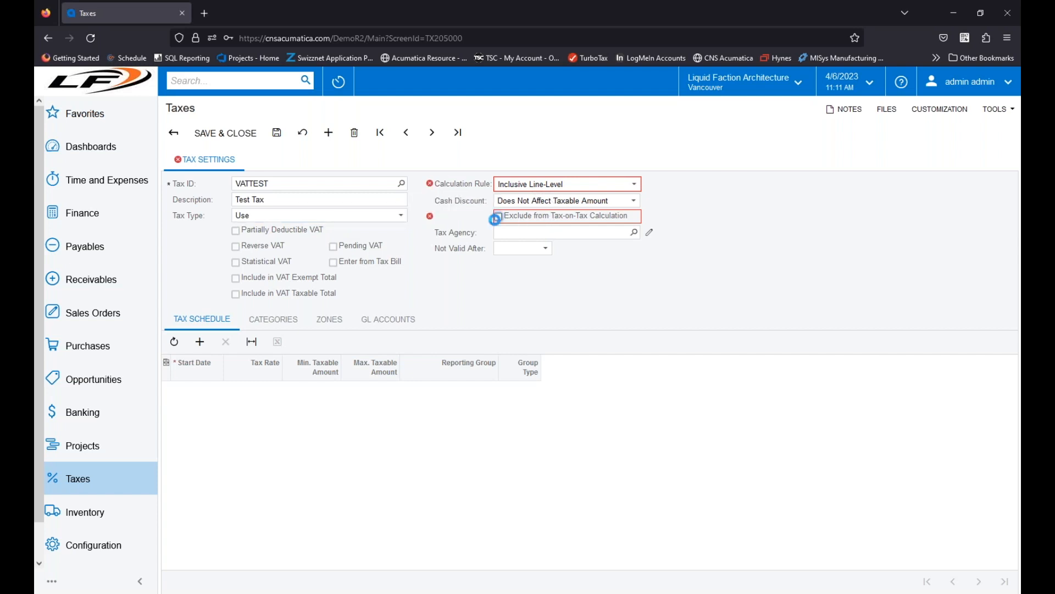
pyautogui.click(579, 184)
pyautogui.click(550, 238)
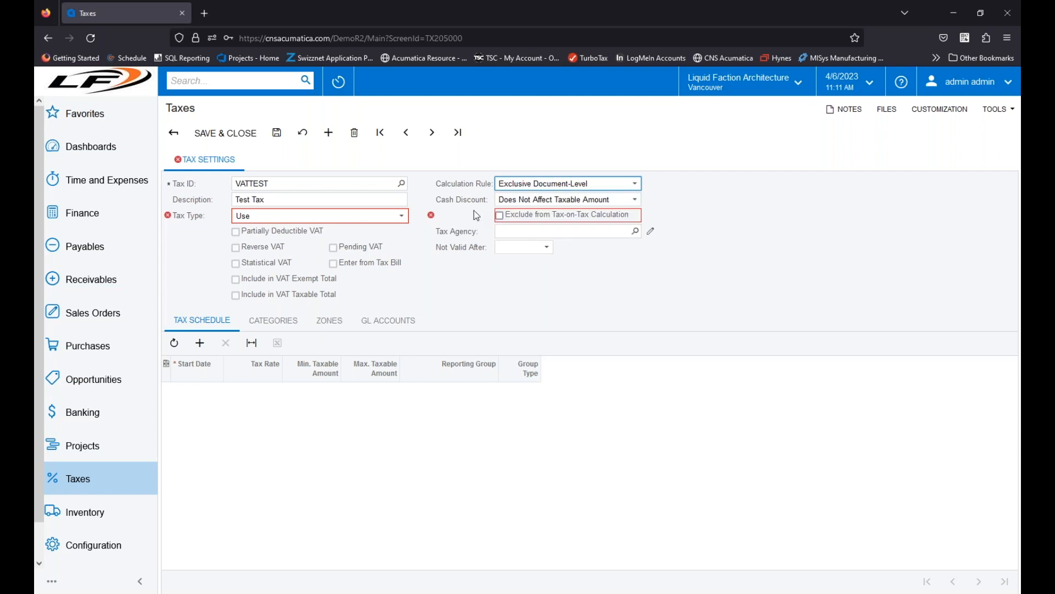
pyautogui.moveTo(432, 217)
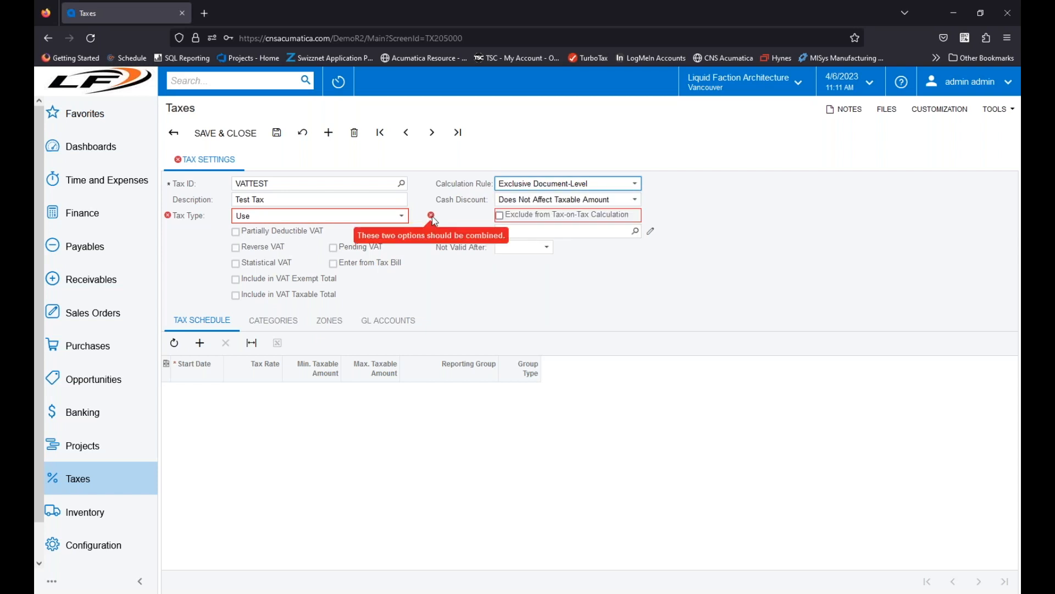
pyautogui.click(576, 201)
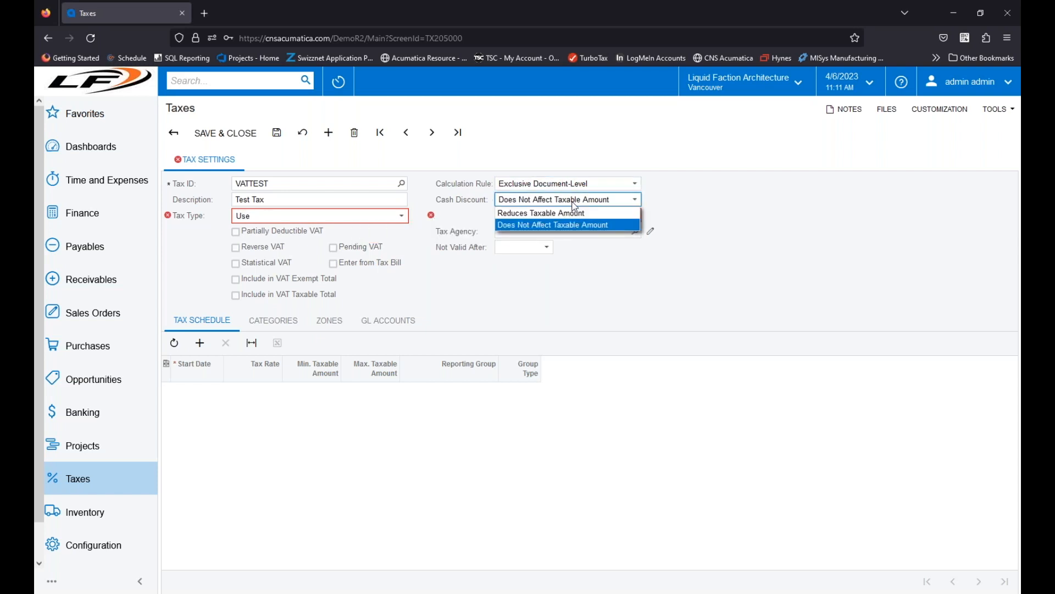
pyautogui.click(555, 214)
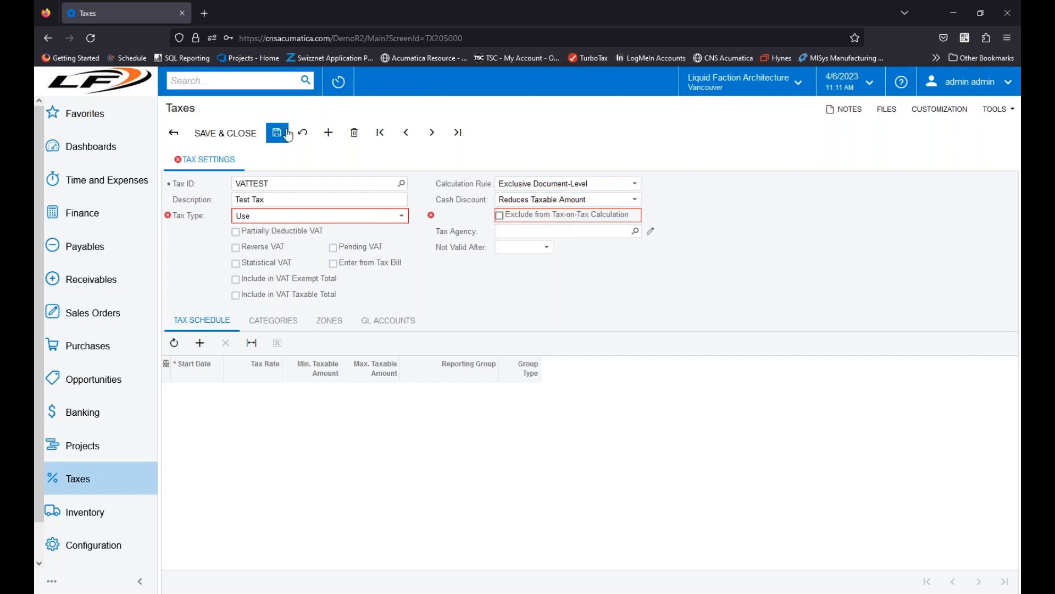
# Step: Delete the unsaved VATTEST tax record and return to the list of taxes
pyautogui.click(354, 137)
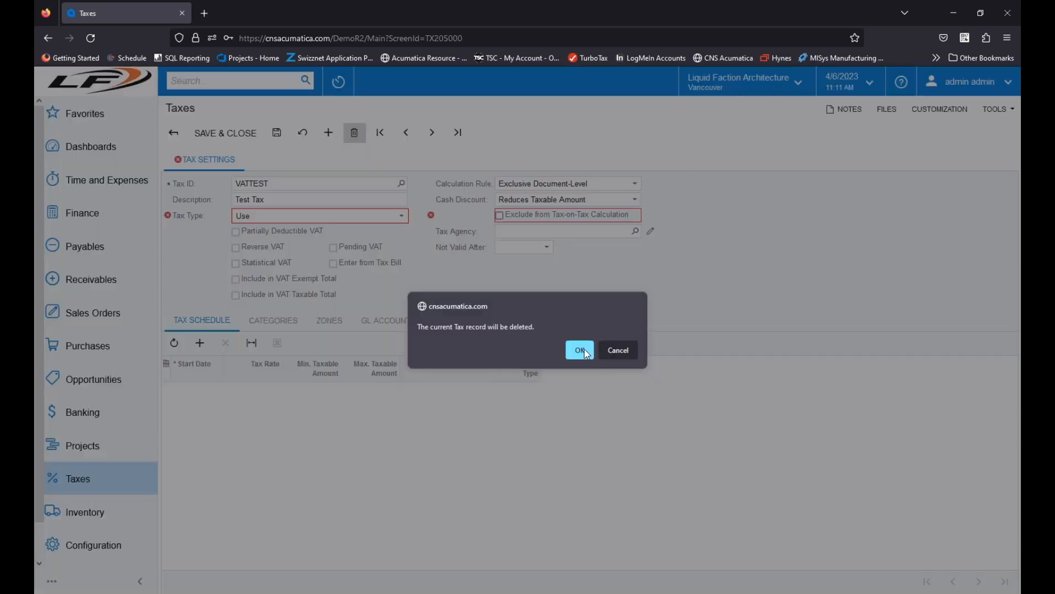
pyautogui.click(580, 350)
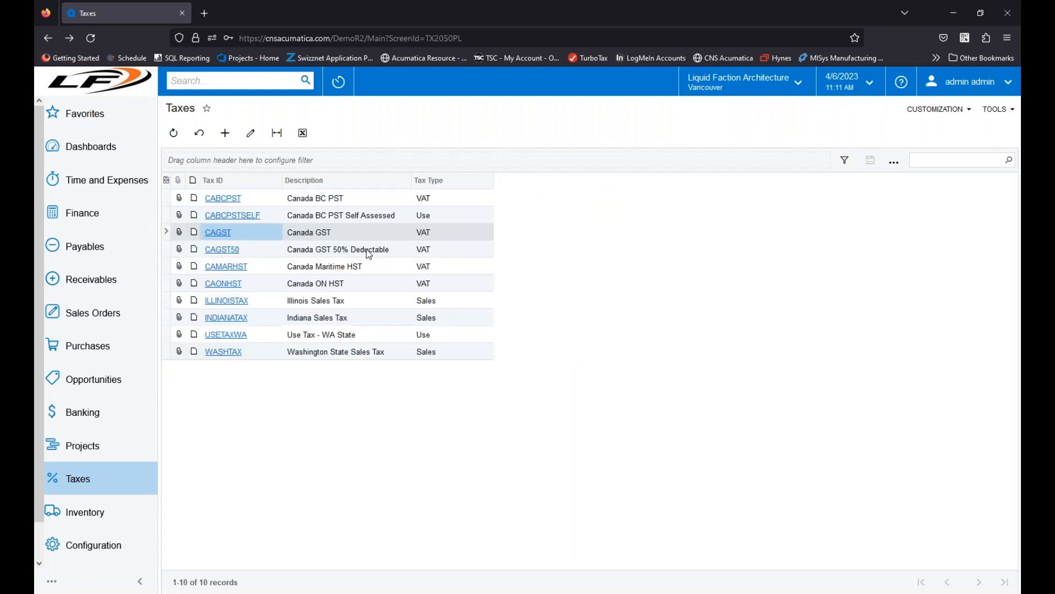
# Step: Open the ILLINOISTAX record and examine its tax schedule and GL accounts
pyautogui.click(247, 306)
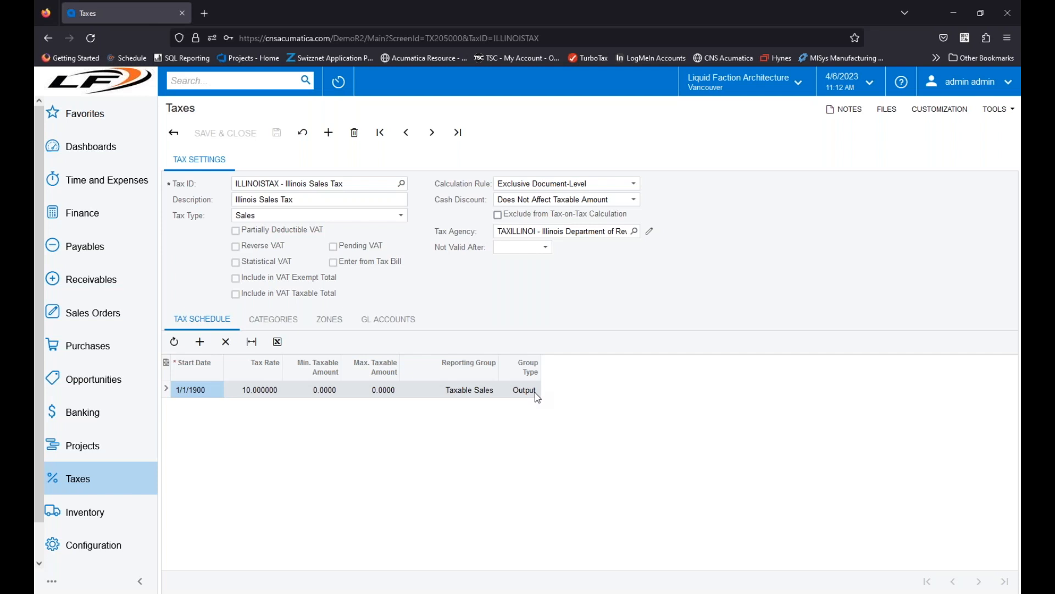
pyautogui.click(388, 319)
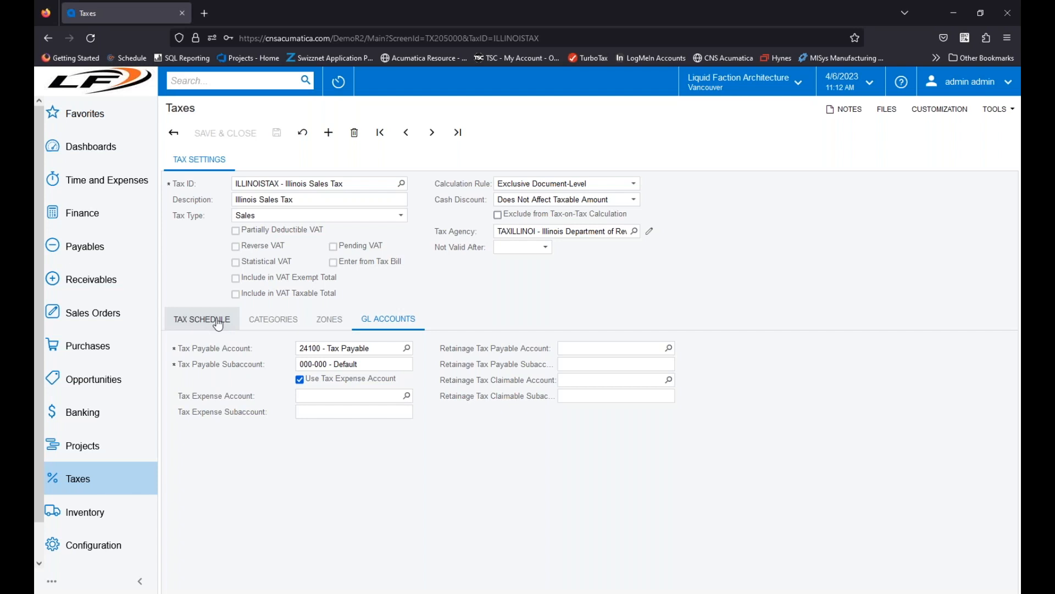
# Step: Review the tax schedule and the tax categories of the Illinois sales tax
pyautogui.click(197, 322)
pyautogui.click(277, 328)
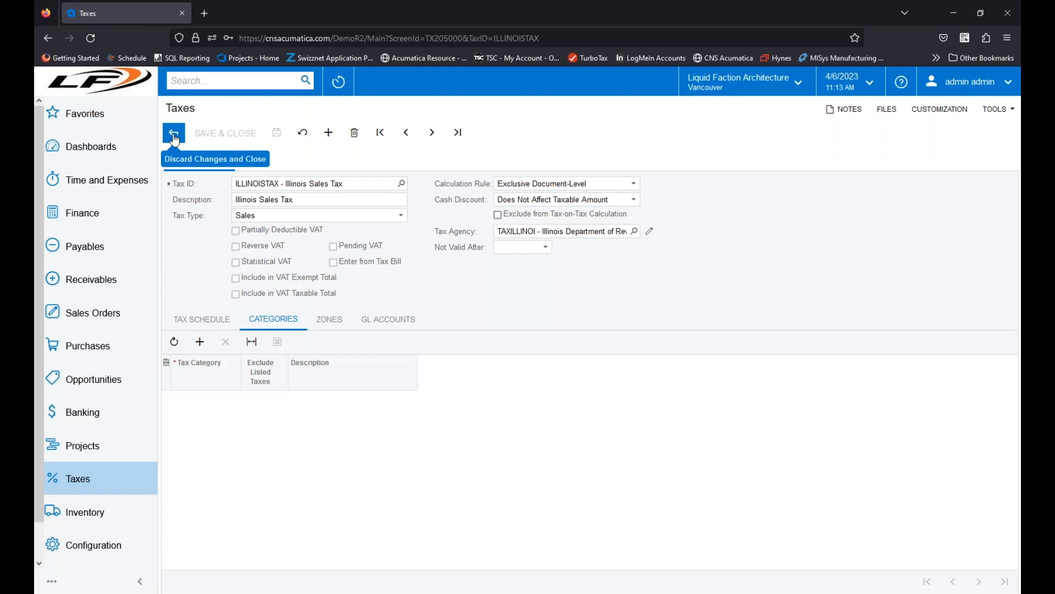
# Step: Open the CAGST50 tax record and examine its settings, tax category and tax schedule
pyautogui.click(402, 184)
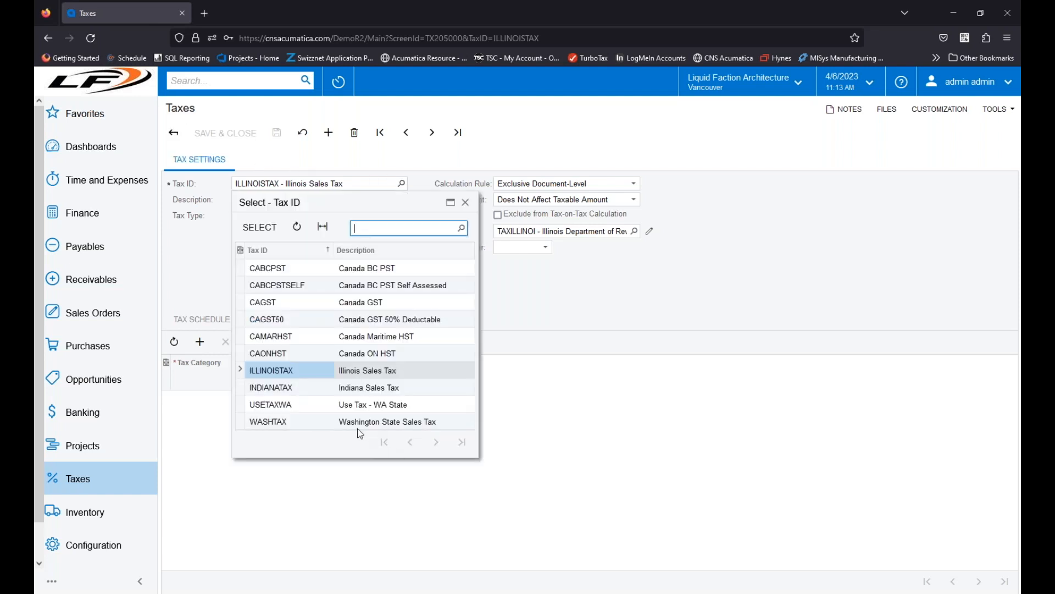
pyautogui.click(289, 319)
pyautogui.doubleClick(288, 320)
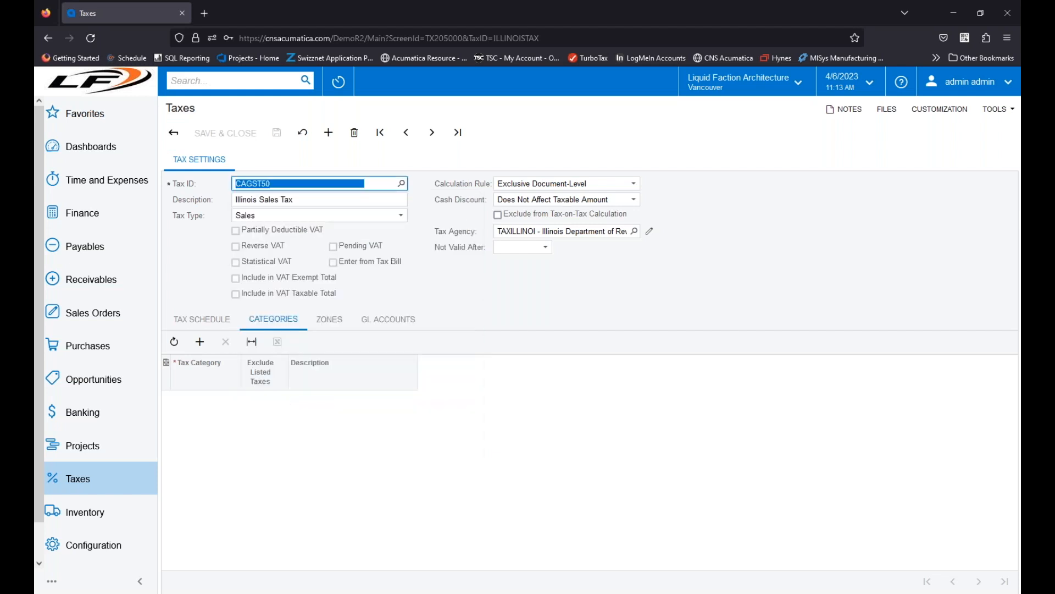
pyautogui.click(550, 470)
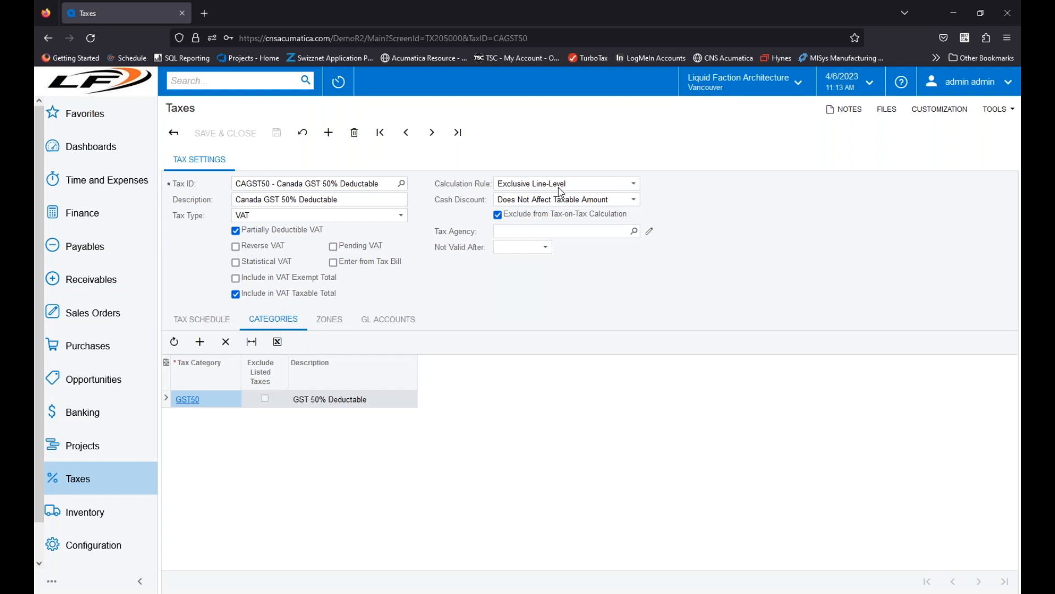
pyautogui.click(213, 327)
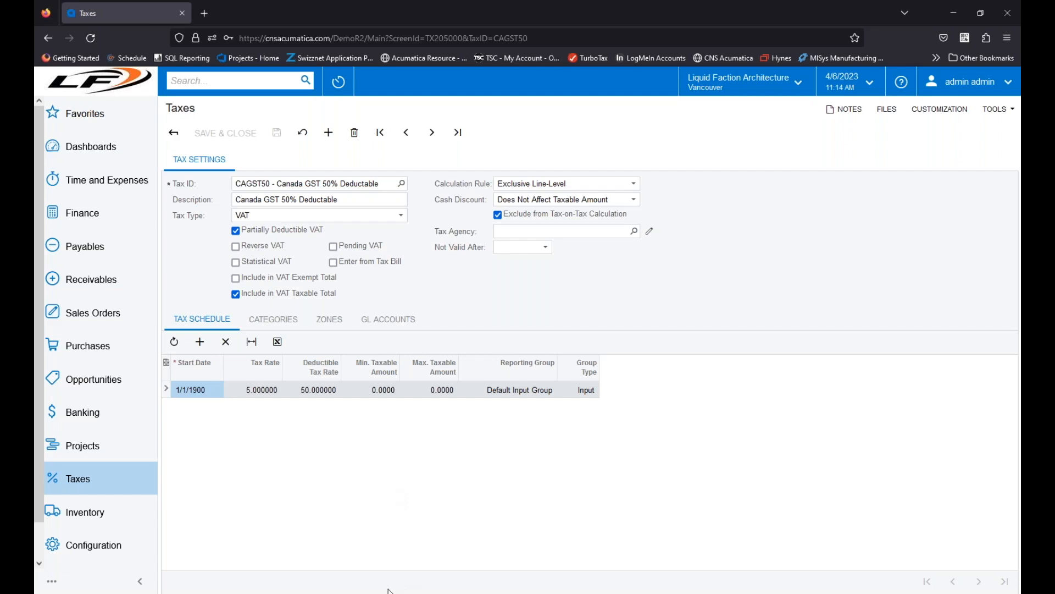
# Step: Switch to the PowerPoint slide show and advance from the Taxes slide to the Tax Zones slide
pyautogui.moveTo(371, 593)
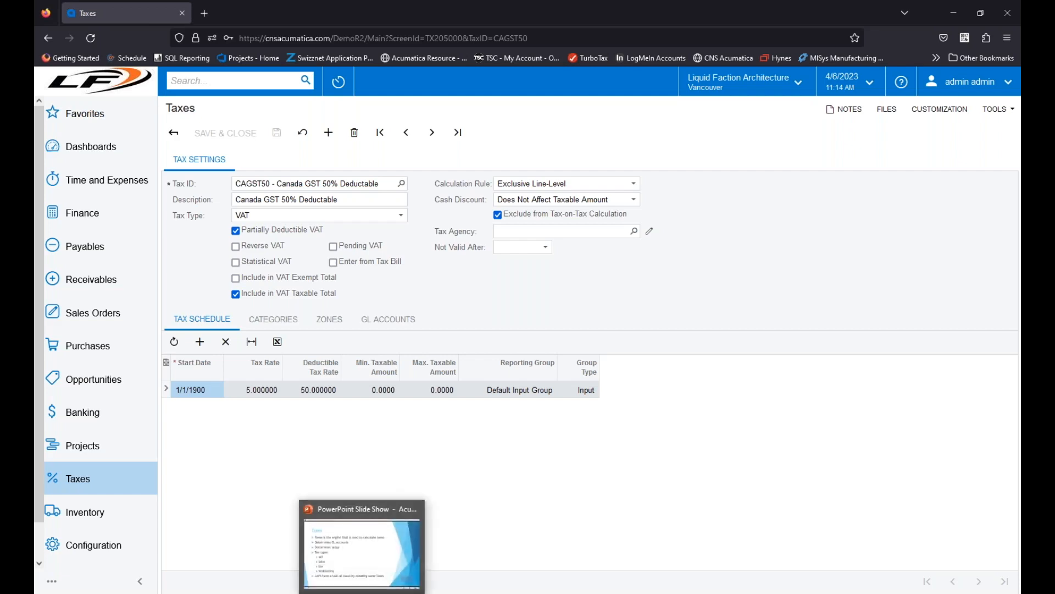
pyautogui.click(377, 578)
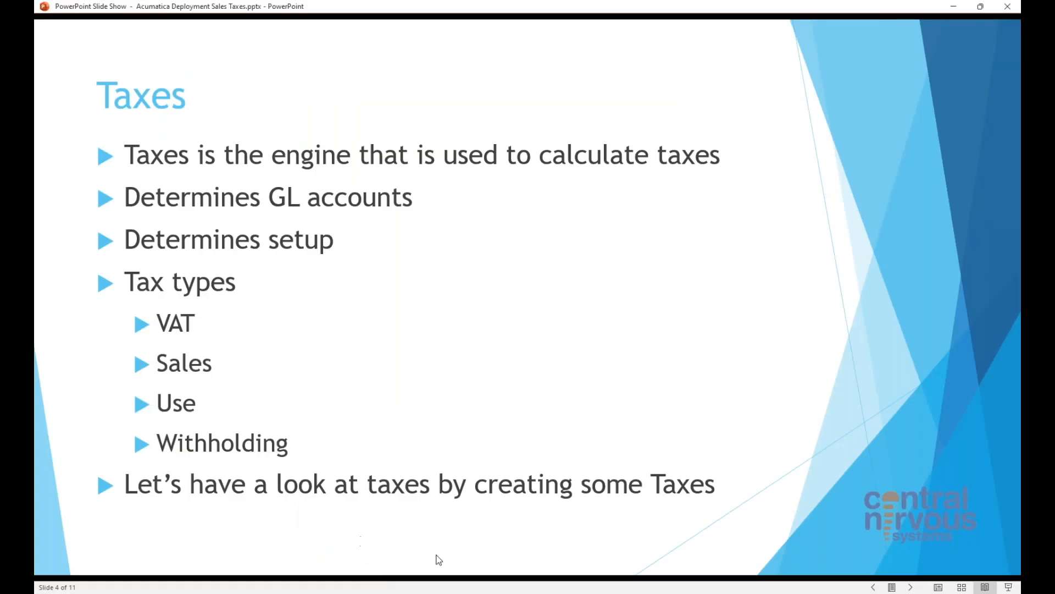
pyautogui.click(911, 587)
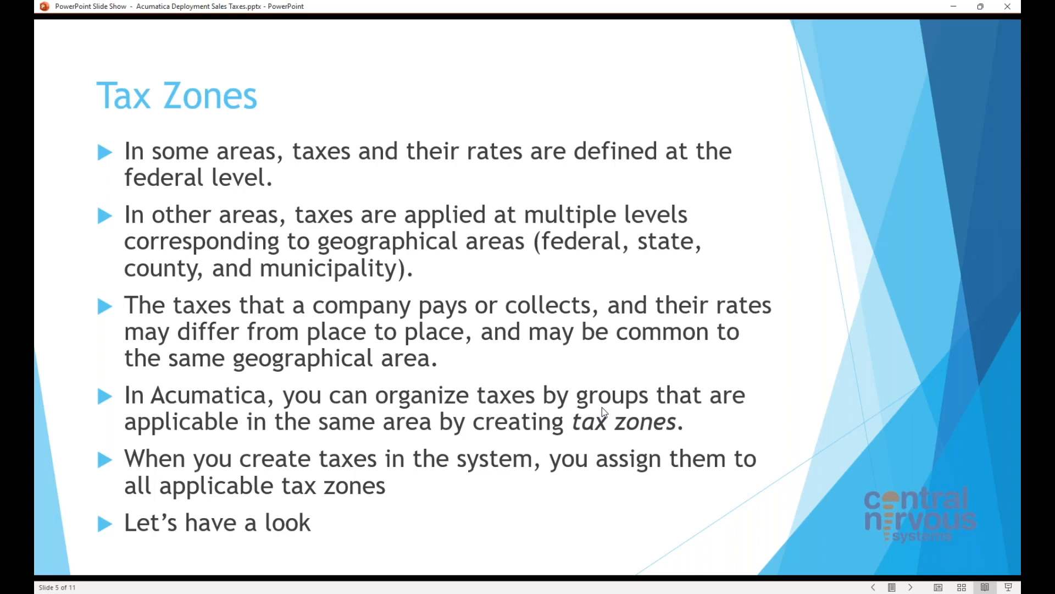
# Step: Switch back to Acumatica in the browser and open the list of tax zones
pyautogui.click(306, 592)
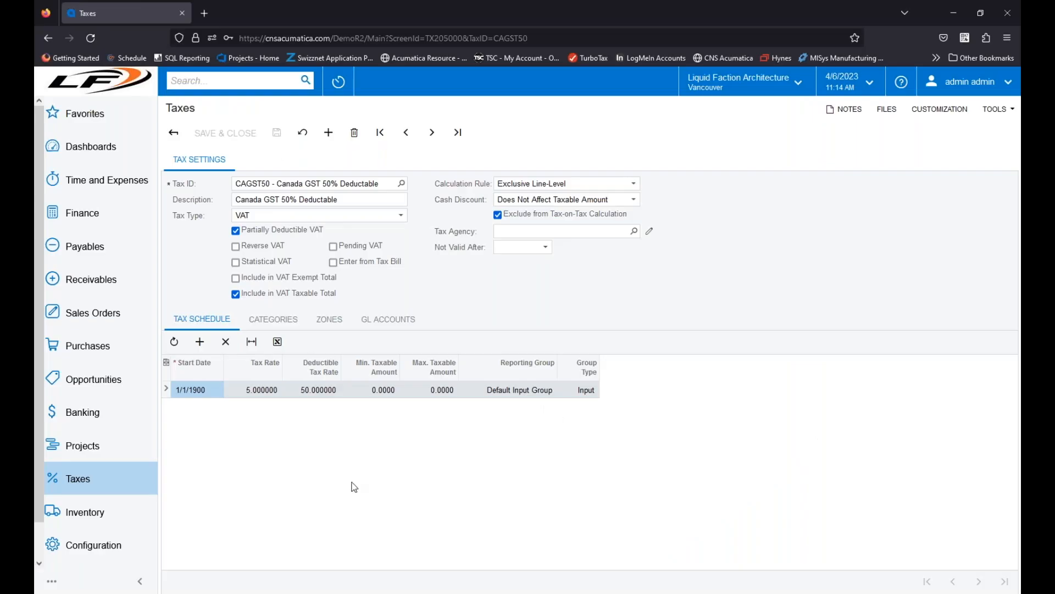
pyautogui.click(107, 483)
pyautogui.click(234, 321)
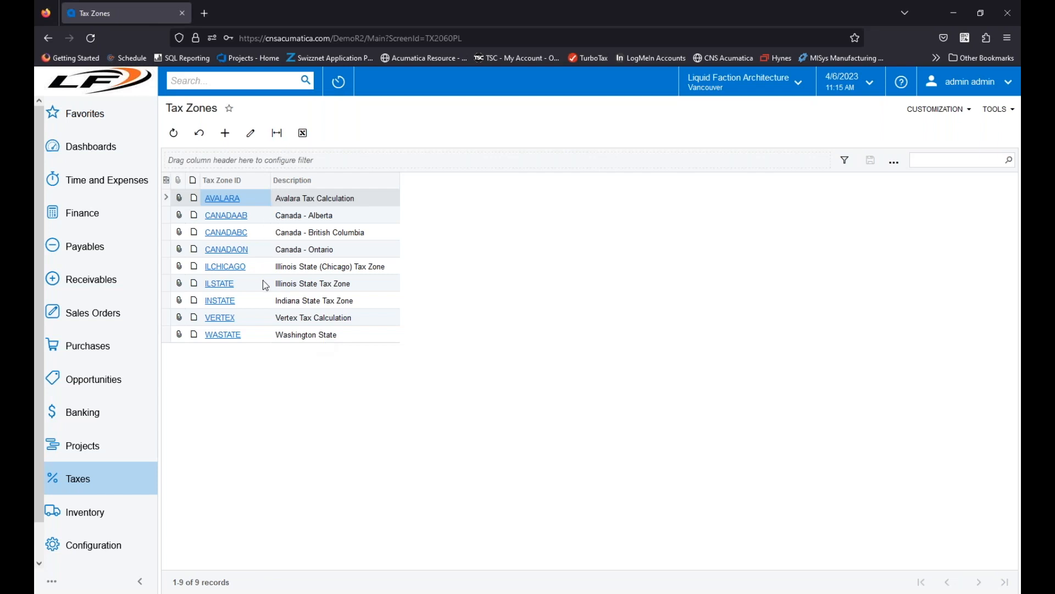
# Step: Examine the applicable taxes of the INSTATE tax zone and those of the CANADABC tax zone
pyautogui.click(221, 301)
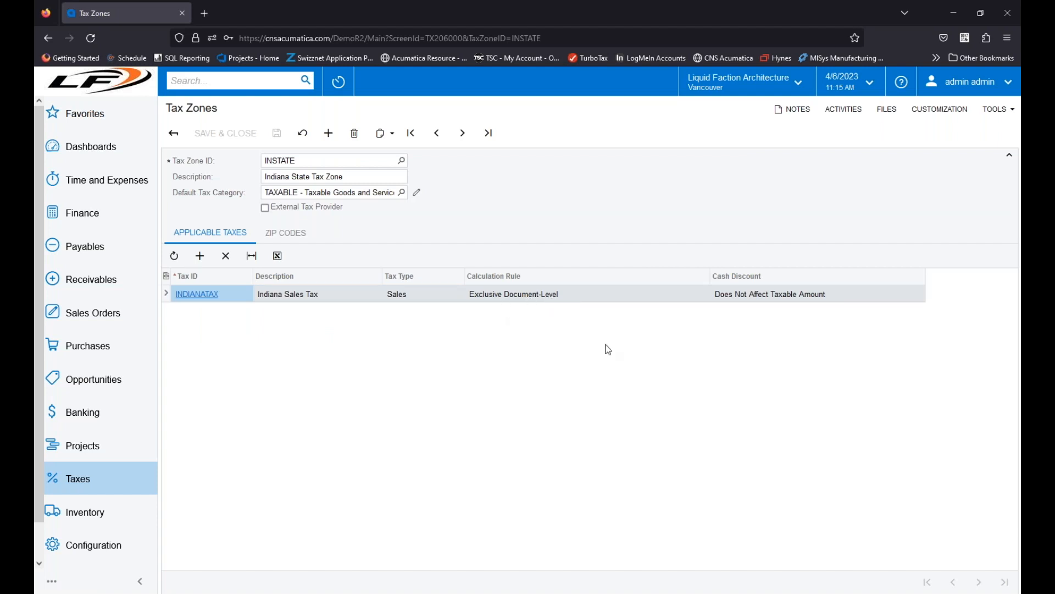
pyautogui.click(174, 133)
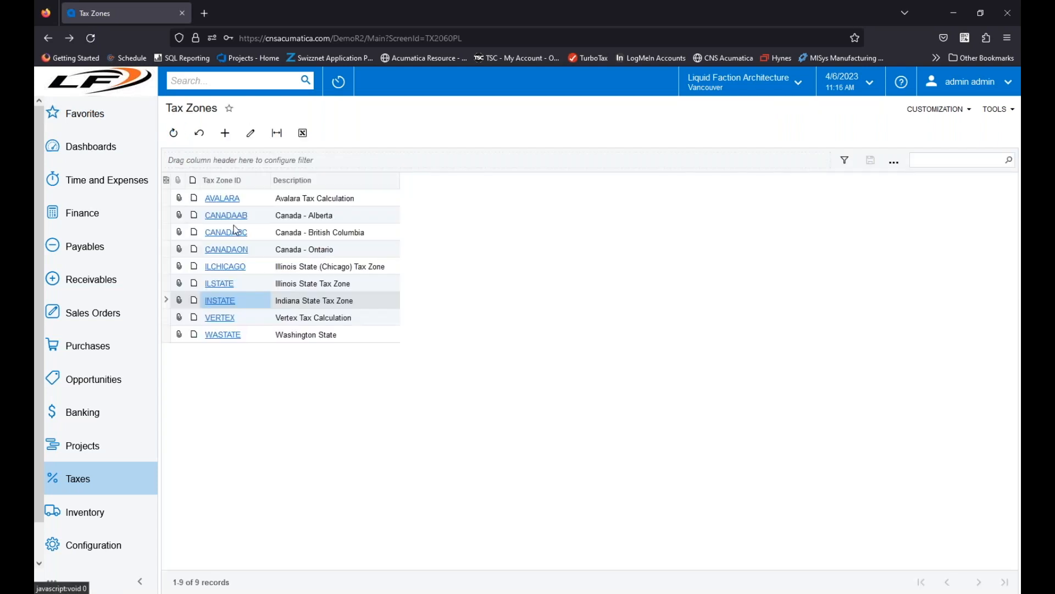
pyautogui.click(226, 232)
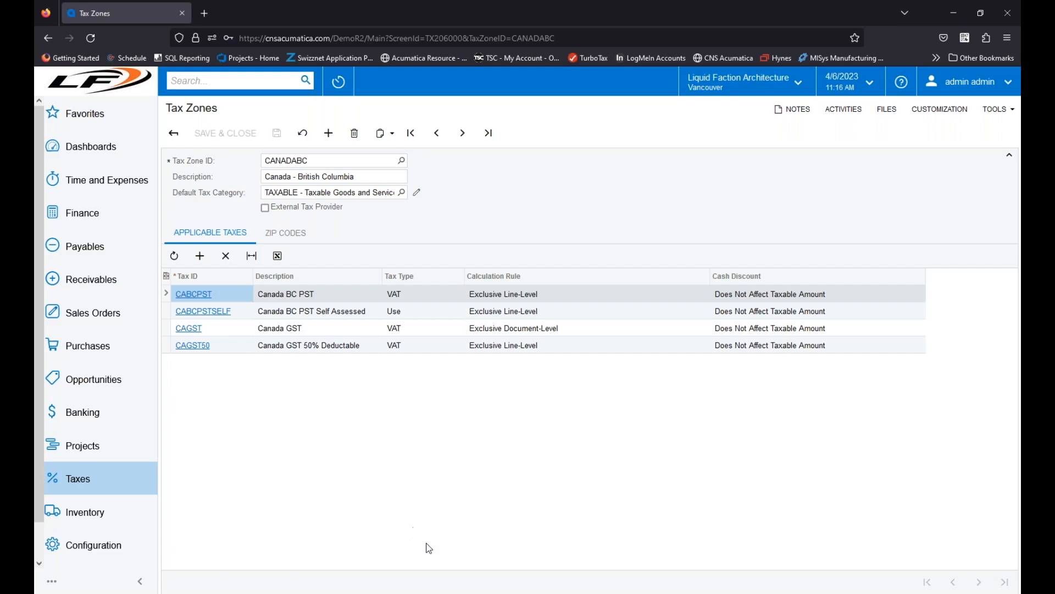
# Step: Switch to the PowerPoint slide show and advance it to the Tax Category slide
pyautogui.click(401, 592)
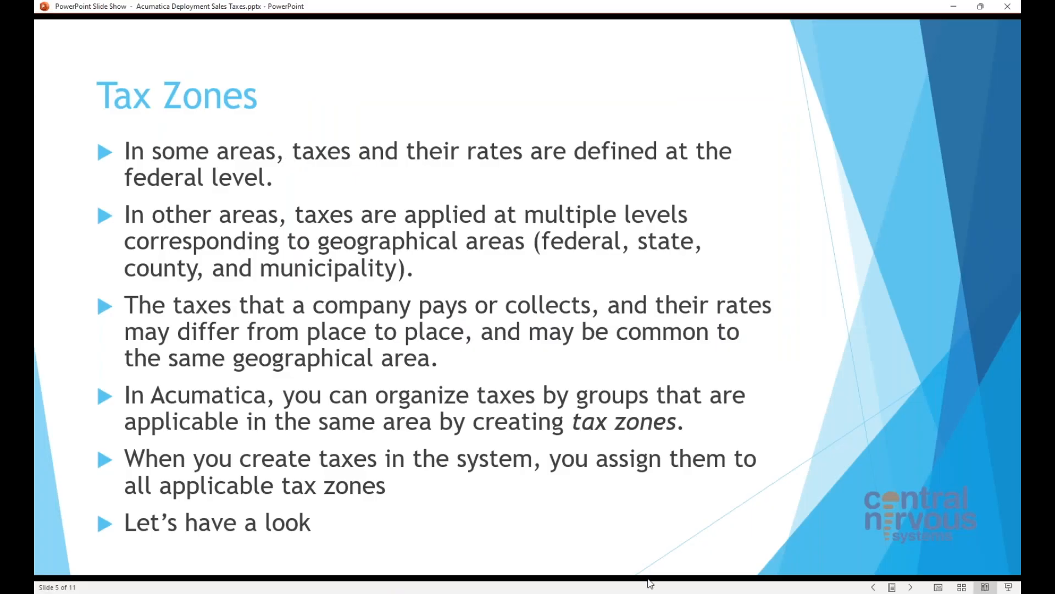
pyautogui.click(909, 587)
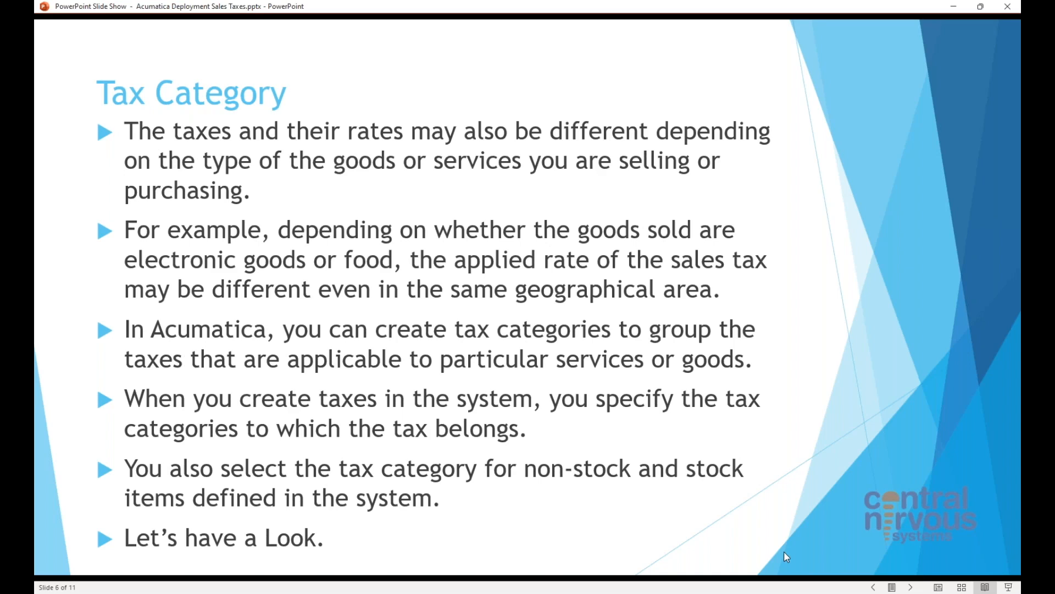
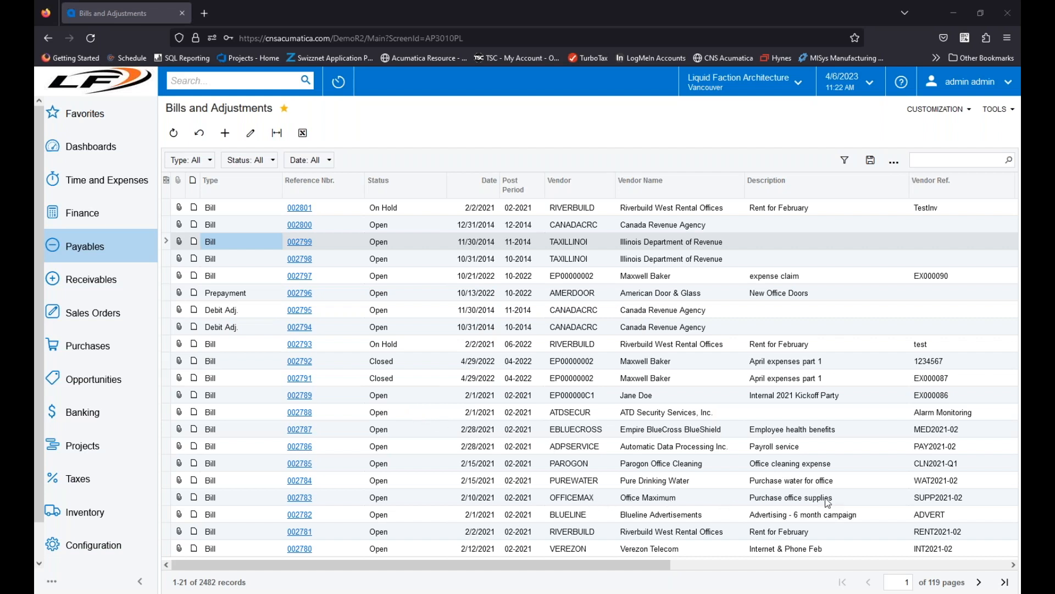
# Step: Open the Office Maximum bill for office supplies and examine the tax category of its document line
pyautogui.click(306, 498)
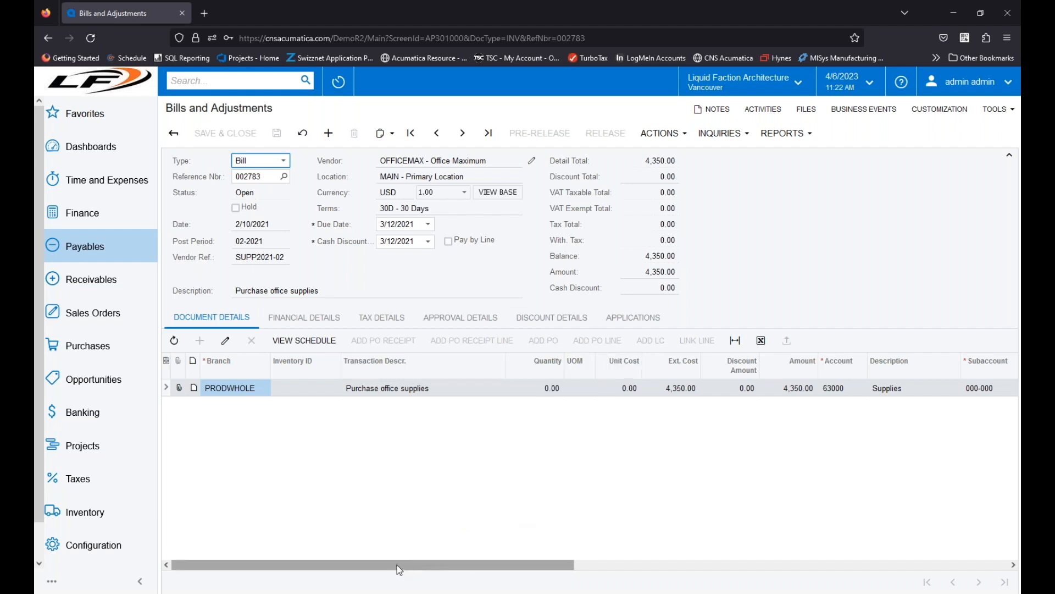
pyautogui.moveTo(398, 564); pyautogui.dragTo(880, 582)
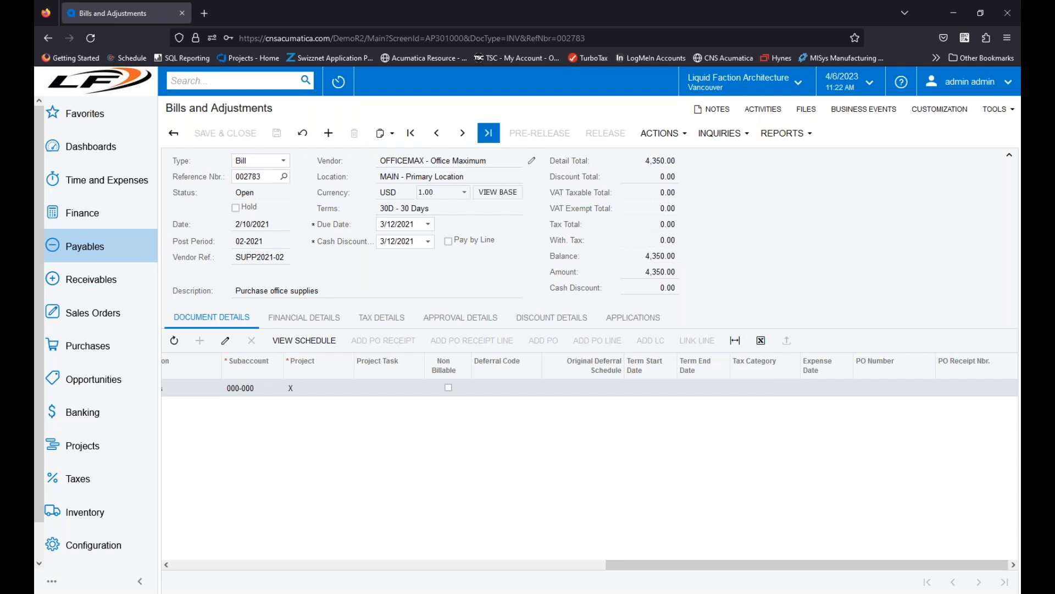
pyautogui.click(382, 133)
pyautogui.click(404, 158)
pyautogui.click(330, 133)
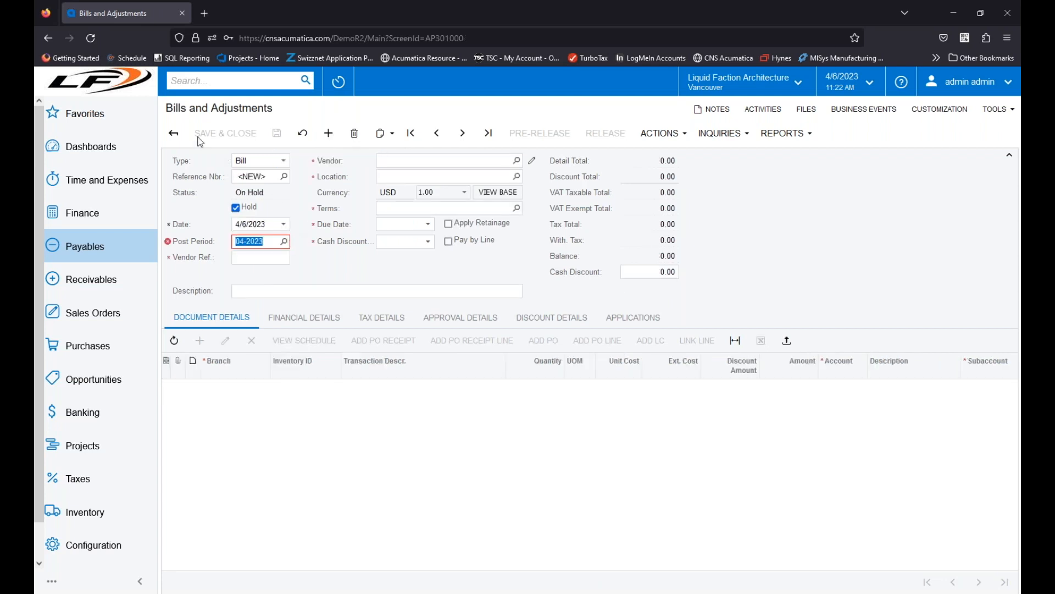
pyautogui.click(173, 133)
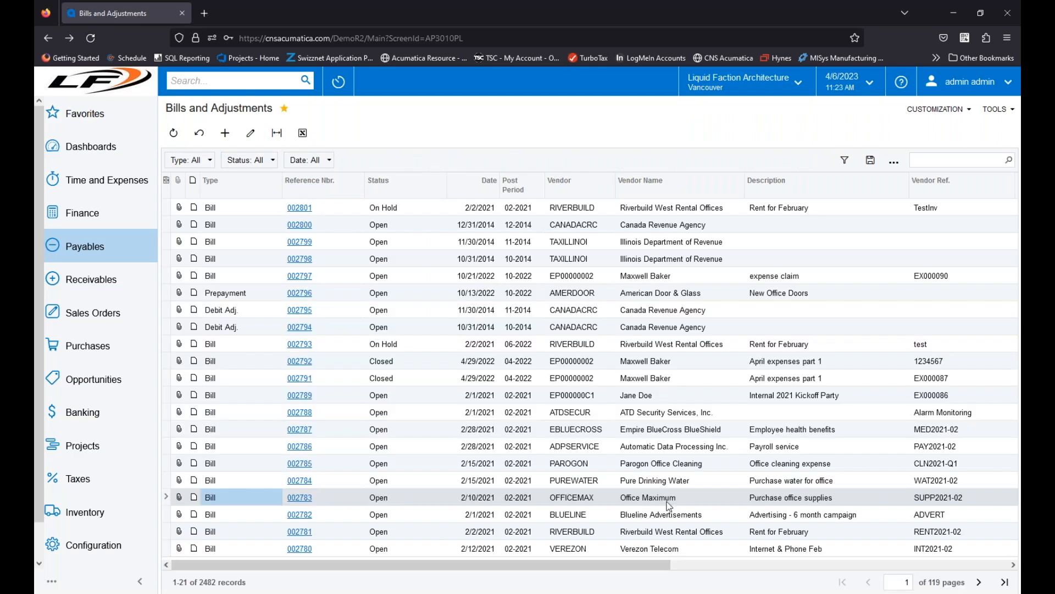
# Step: Reopen the Office Maximum office supplies bill, copy it and start a new blank bill
pyautogui.click(300, 498)
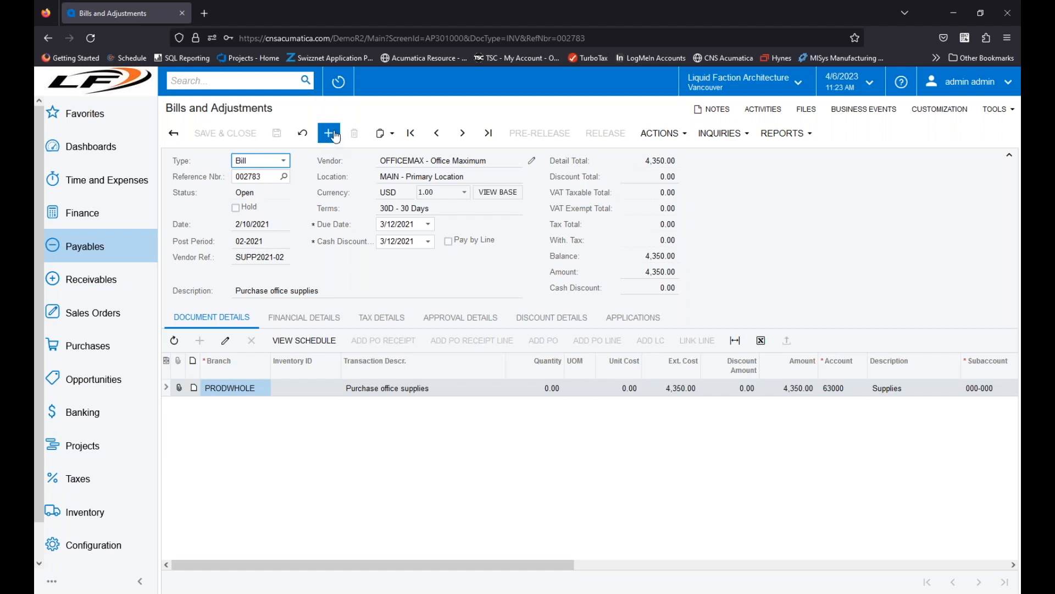
pyautogui.click(383, 133)
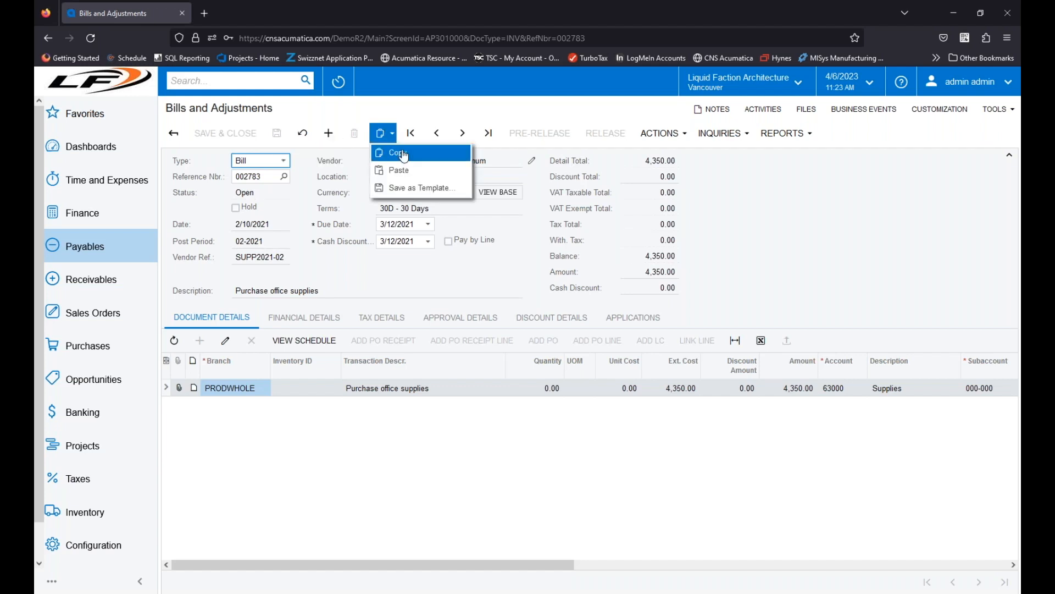
pyautogui.click(391, 151)
pyautogui.click(328, 133)
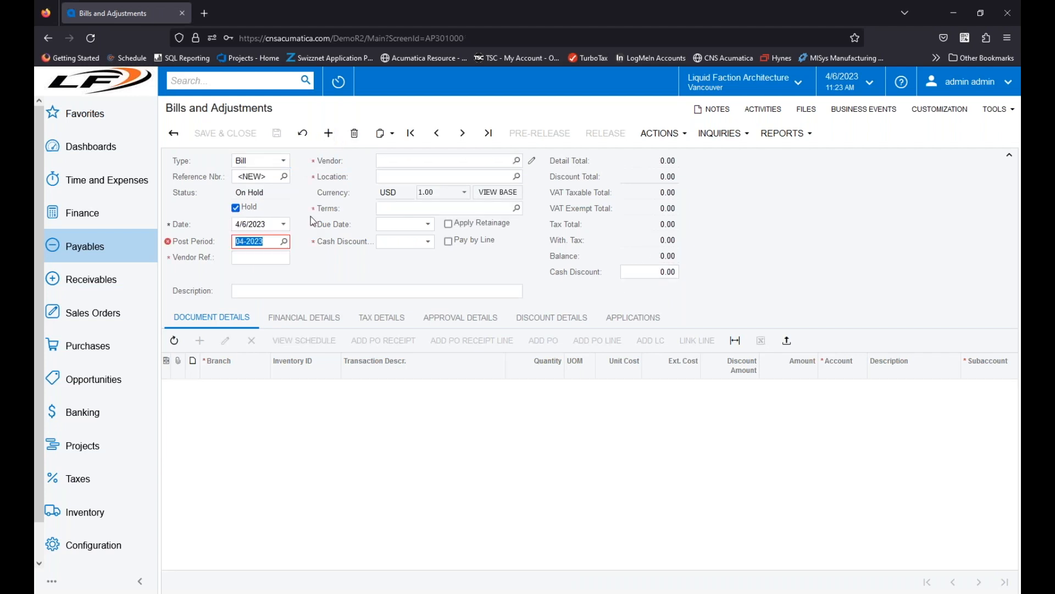
# Step: Try the date 4/6/2021 on the new bill and check the warning on its post period
pyautogui.click(275, 224)
pyautogui.press('BackSpace')
pyautogui.write('1')
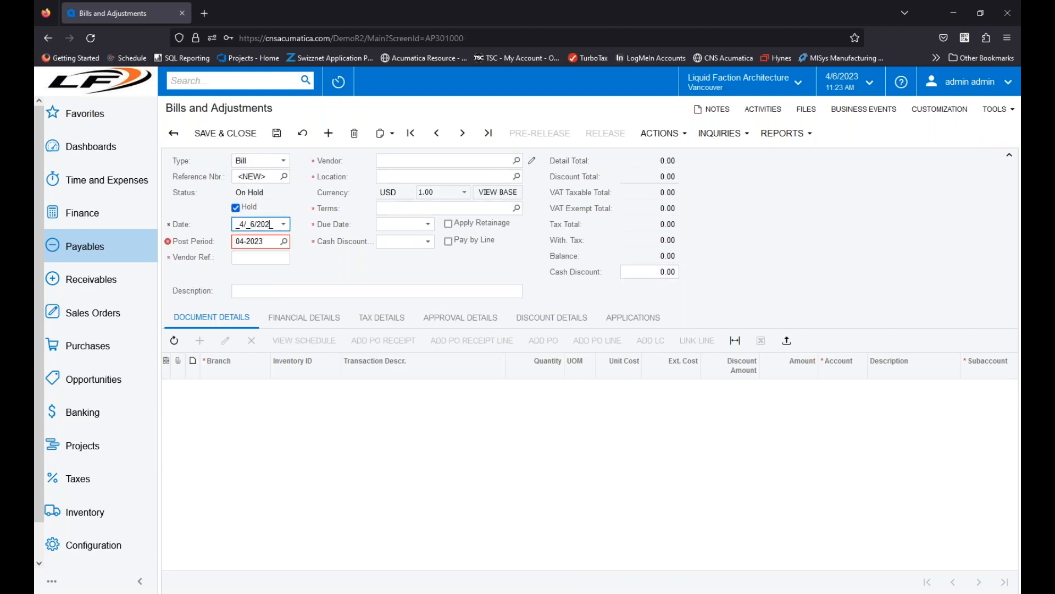
pyautogui.press('Tab')
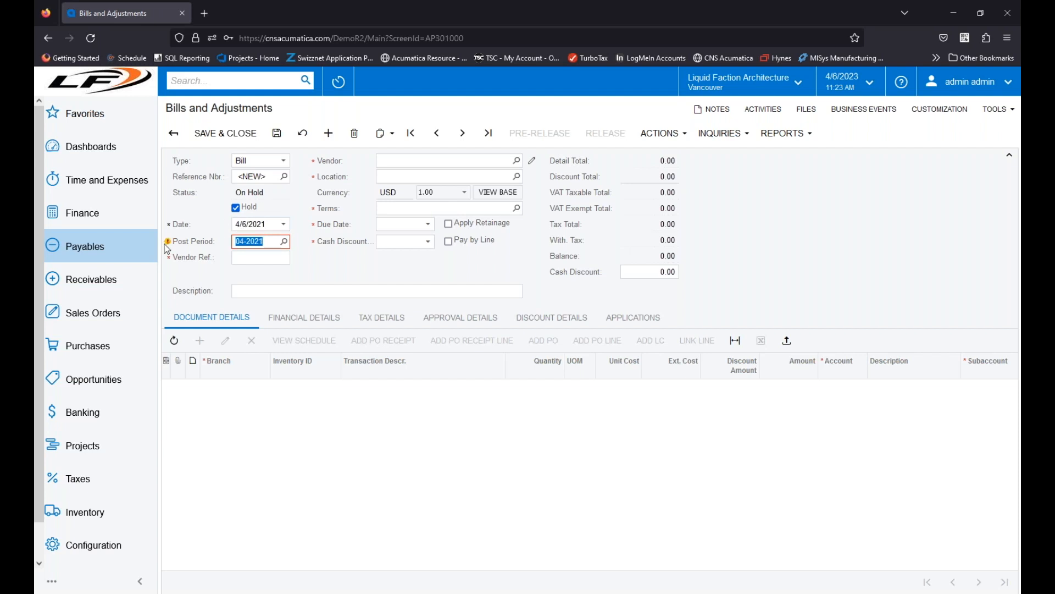
pyautogui.moveTo(169, 243)
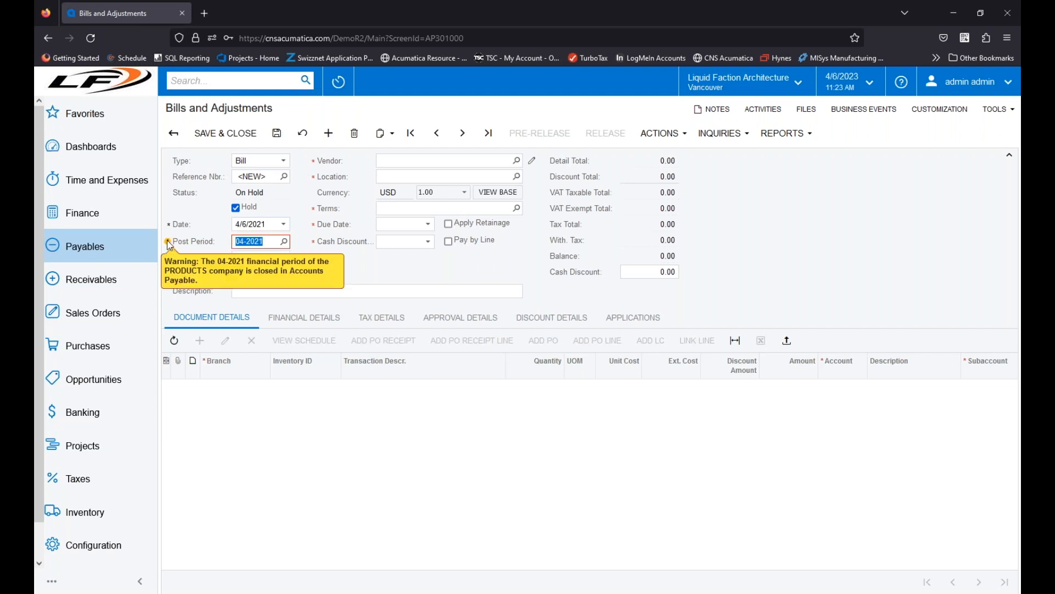
# Step: Set the new bill's date back to 4/6/2023
pyautogui.click(283, 224)
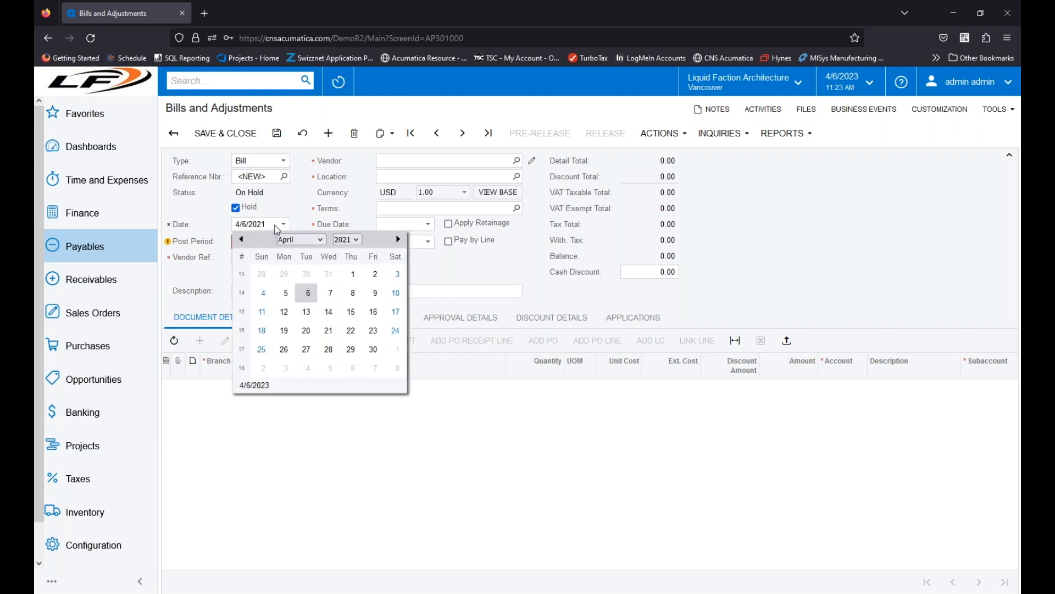
pyautogui.click(278, 225)
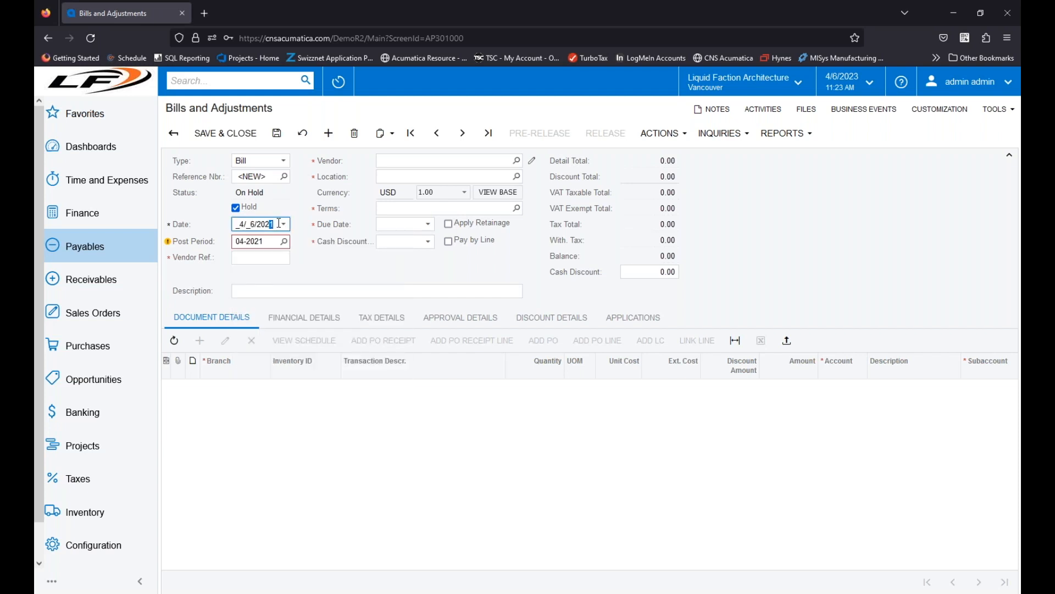
pyautogui.write('3')
pyautogui.press('Tab')
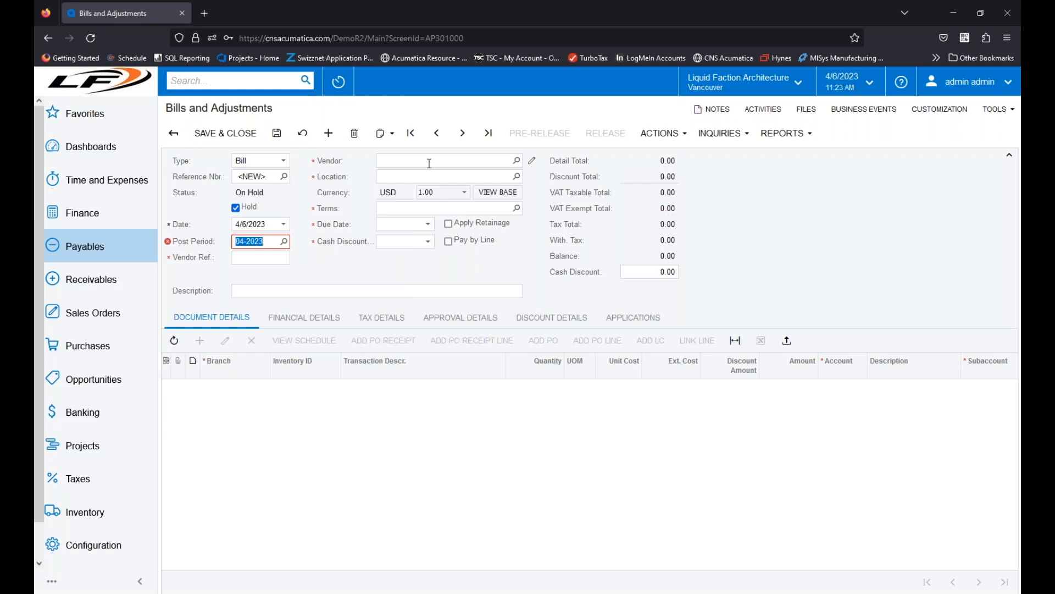
# Step: Paste the copied Office Maximum bill into the new bill and examine its tax total and line tax category
pyautogui.click(383, 142)
pyautogui.click(415, 171)
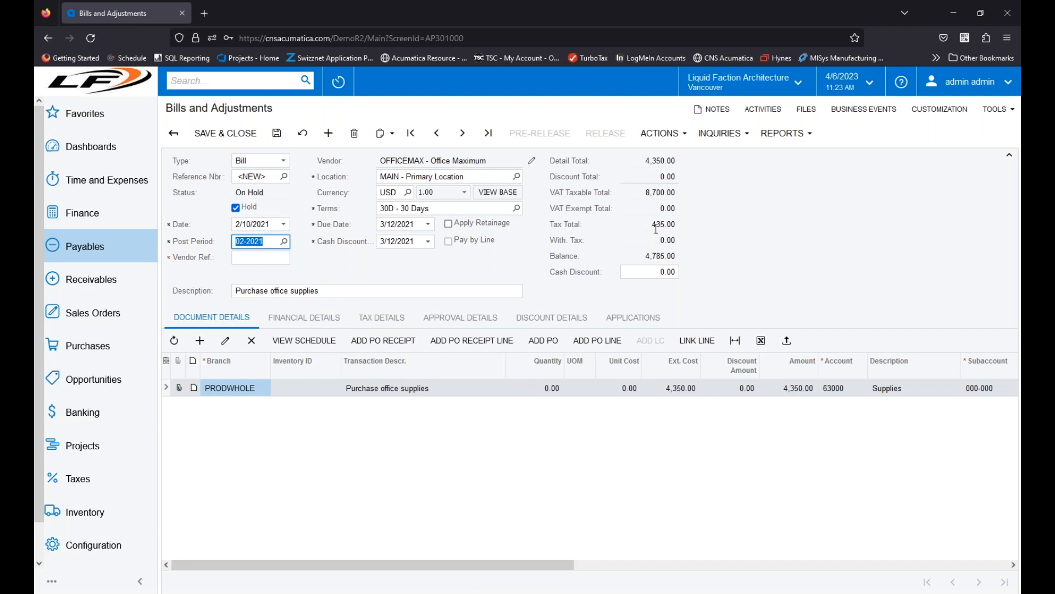
pyautogui.moveTo(532, 564); pyautogui.dragTo(973, 570)
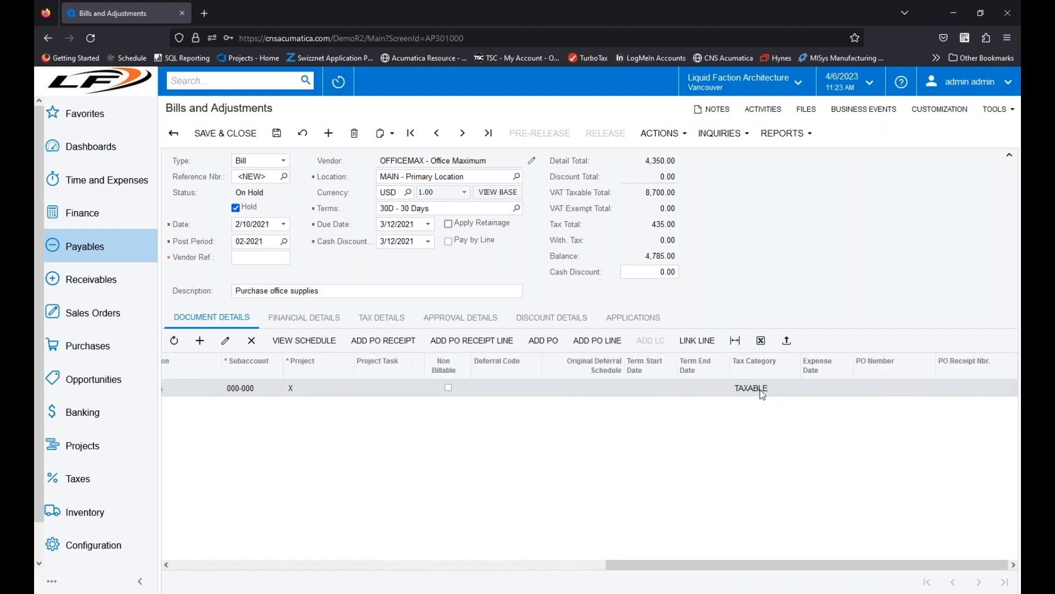
pyautogui.moveTo(658, 572); pyautogui.dragTo(186, 556)
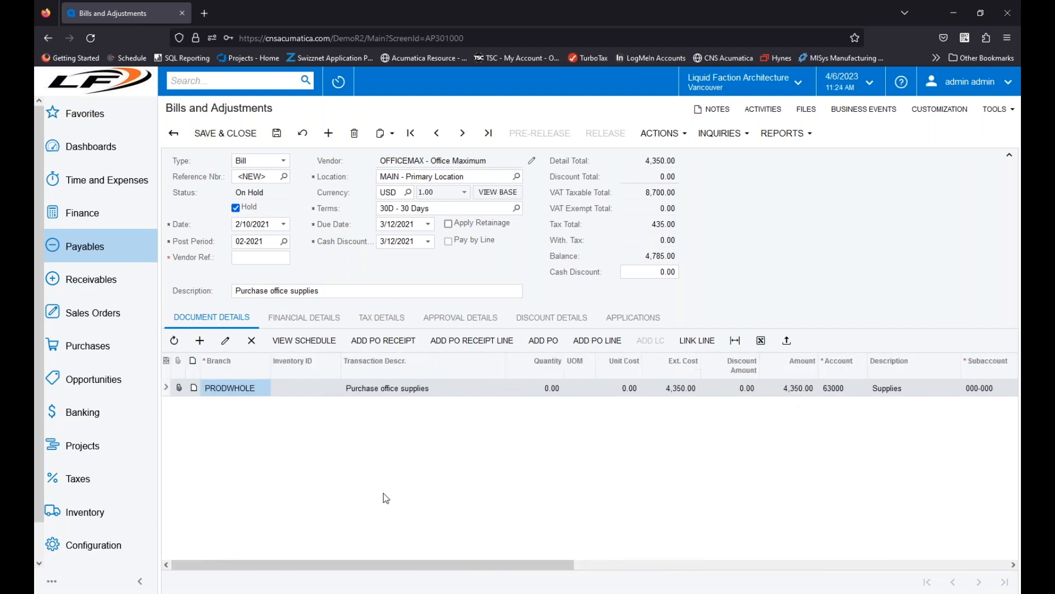
# Step: Set the tax category of the office supplies line to BCPST
pyautogui.moveTo(553, 564); pyautogui.dragTo(932, 565)
pyautogui.click(824, 388)
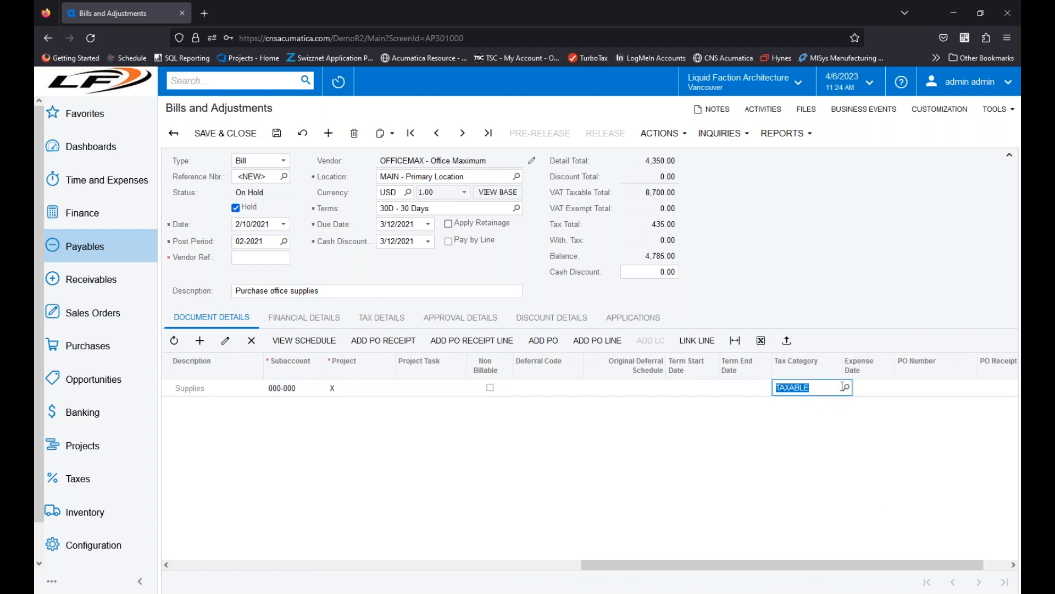
pyautogui.click(846, 388)
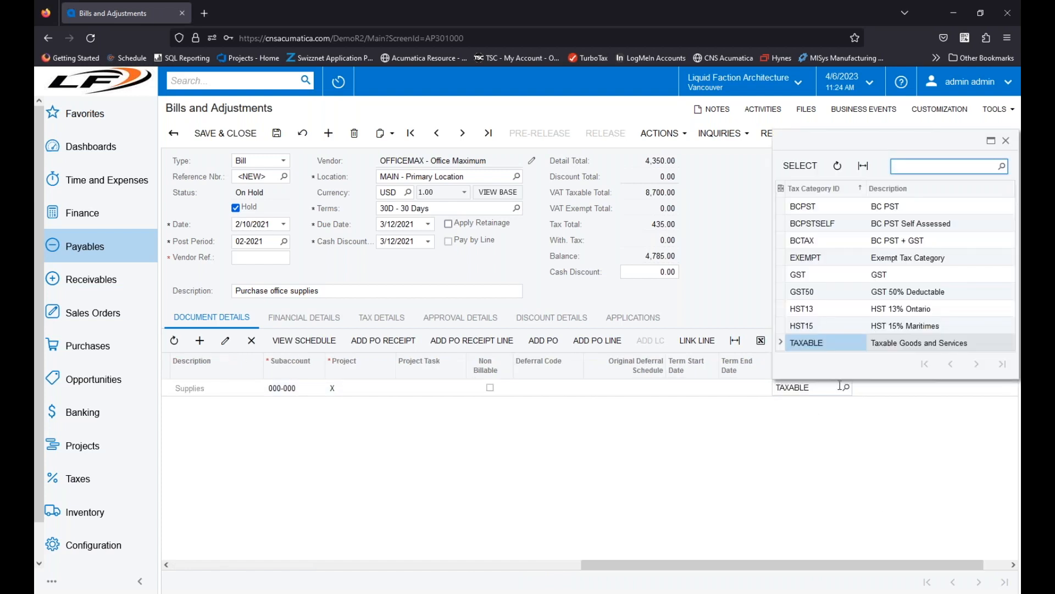
pyautogui.doubleClick(807, 206)
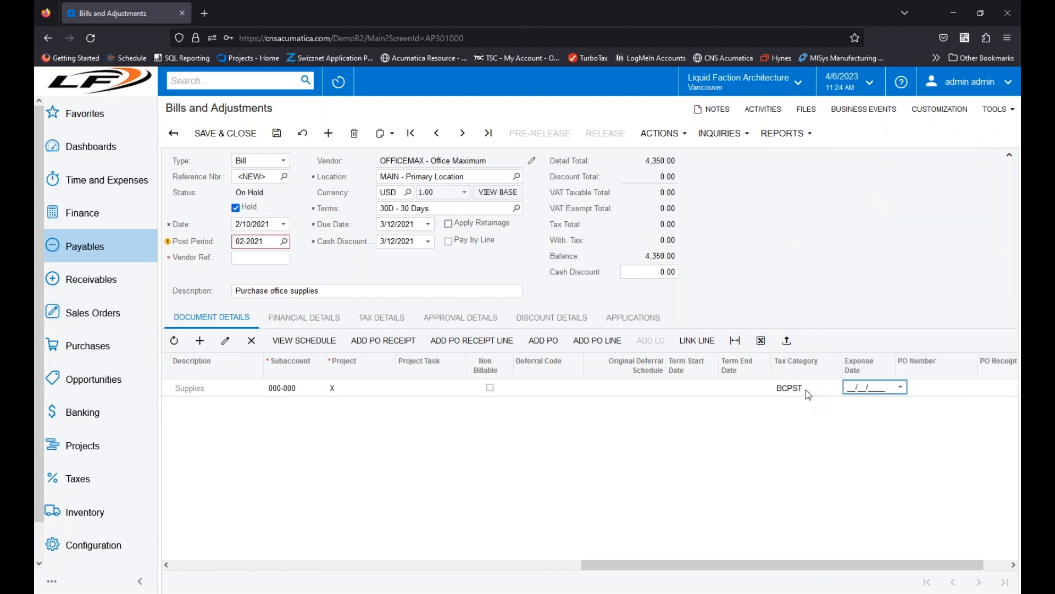
# Step: Change the tax category of the office supplies line to GST
pyautogui.click(823, 388)
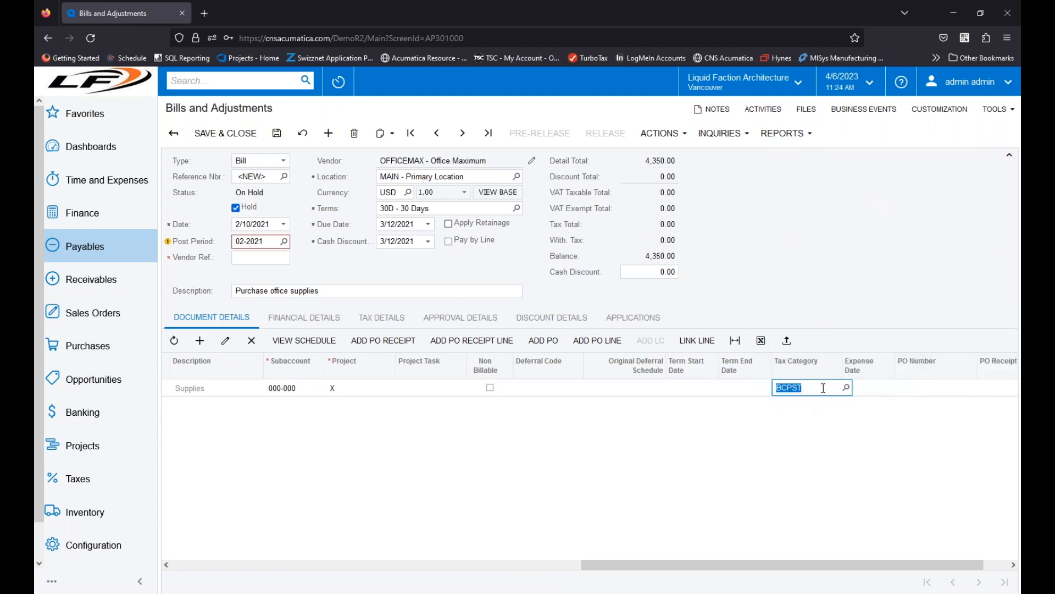
pyautogui.click(846, 388)
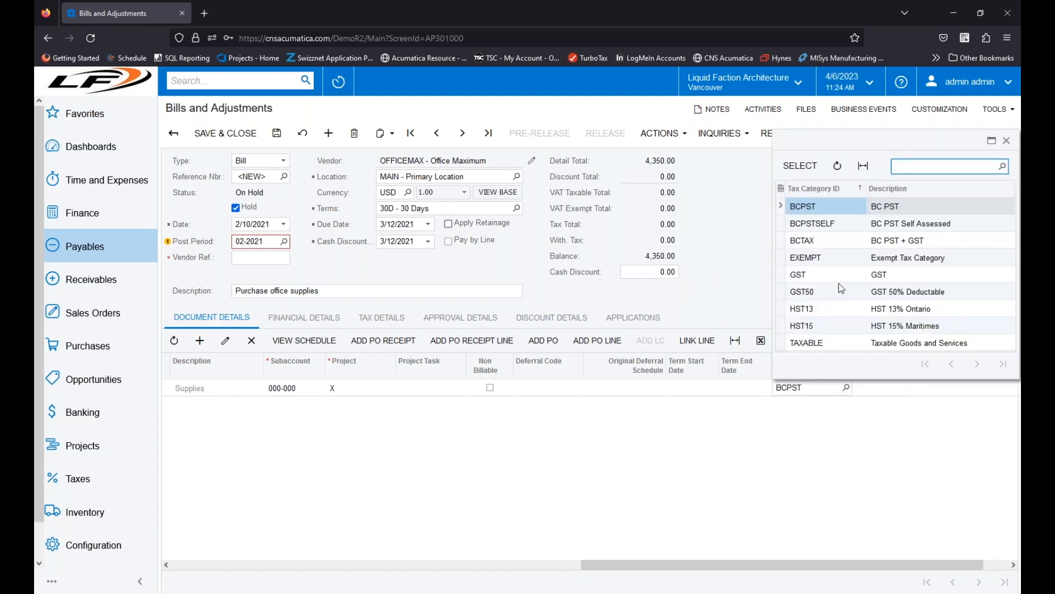
pyautogui.doubleClick(817, 274)
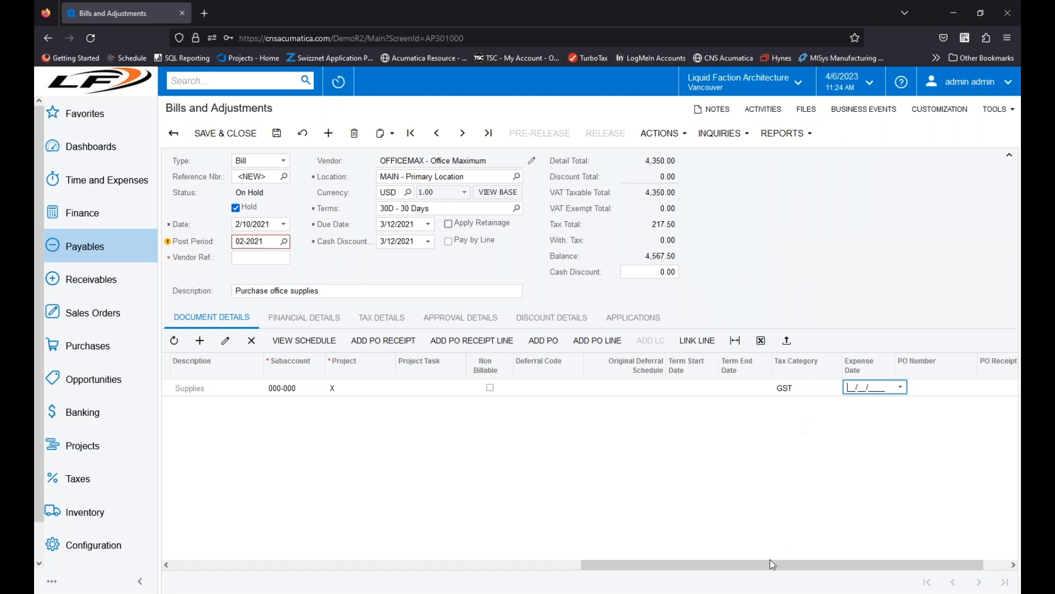
pyautogui.moveTo(771, 563); pyautogui.dragTo(326, 564)
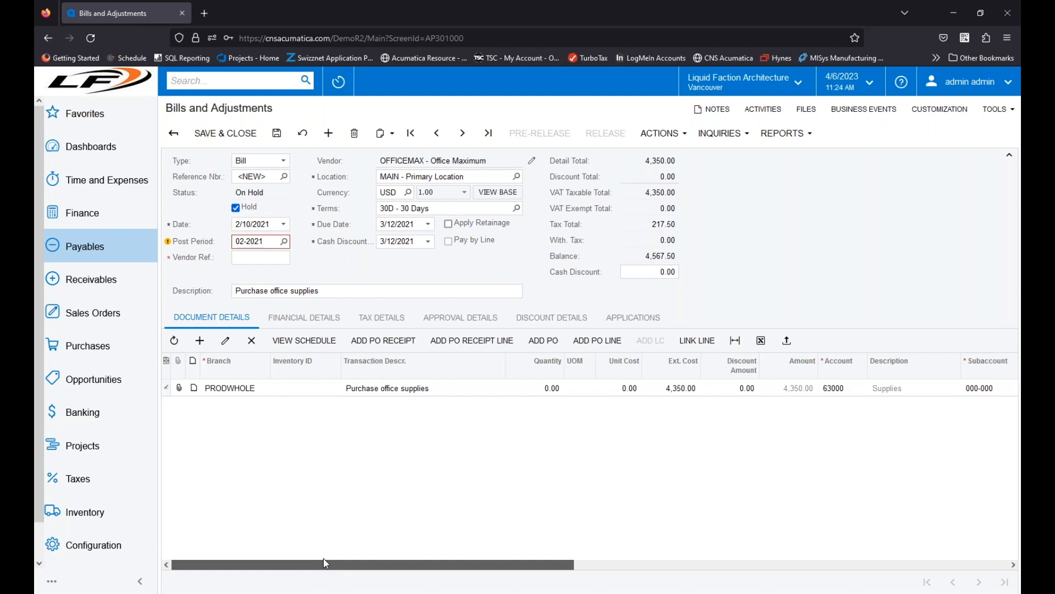
# Step: Set the office supplies line's tax category to TAXABLE and examine the bill's tax details
pyautogui.moveTo(326, 563); pyautogui.dragTo(760, 564)
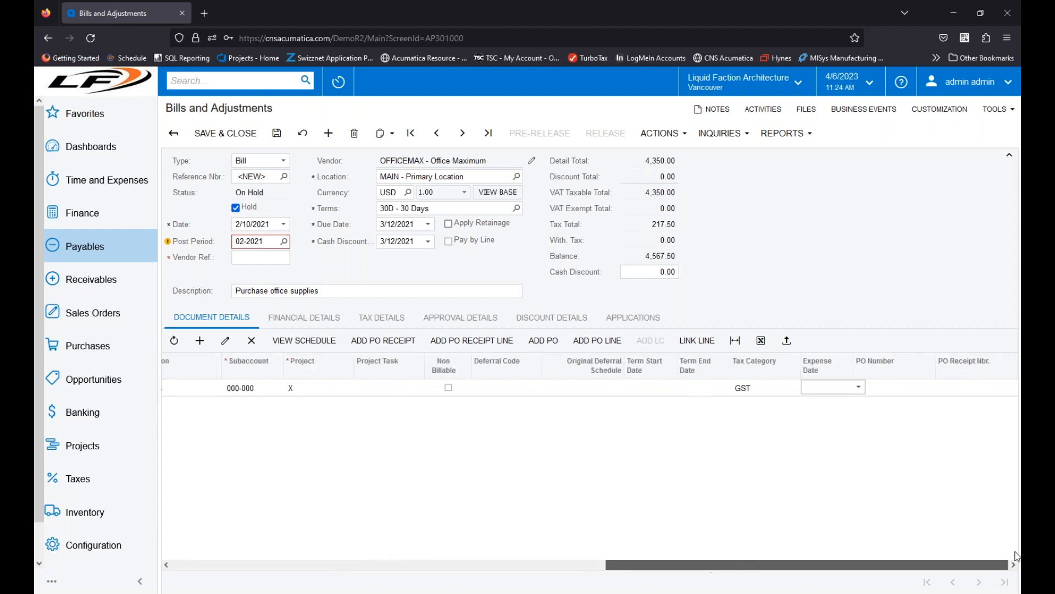
pyautogui.click(772, 389)
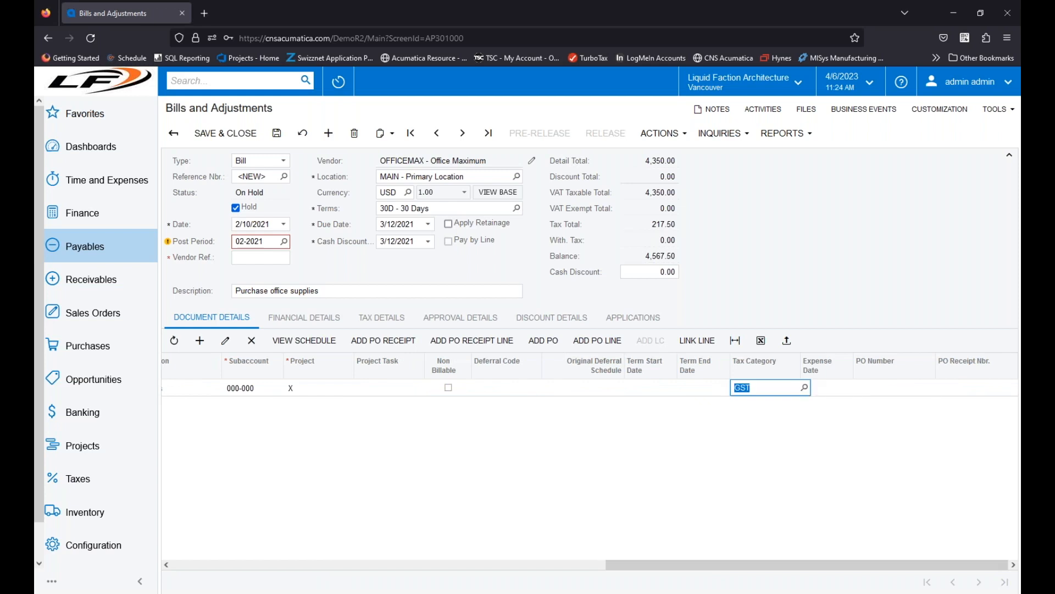
pyautogui.click(805, 388)
pyautogui.doubleClick(792, 343)
pyautogui.moveTo(792, 566); pyautogui.dragTo(231, 563)
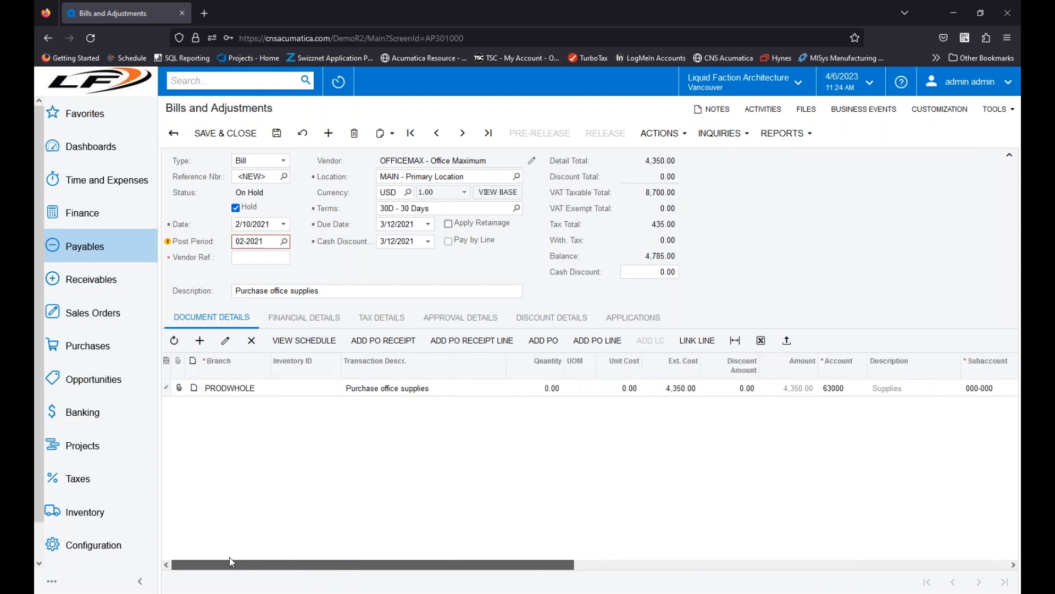
pyautogui.click(390, 330)
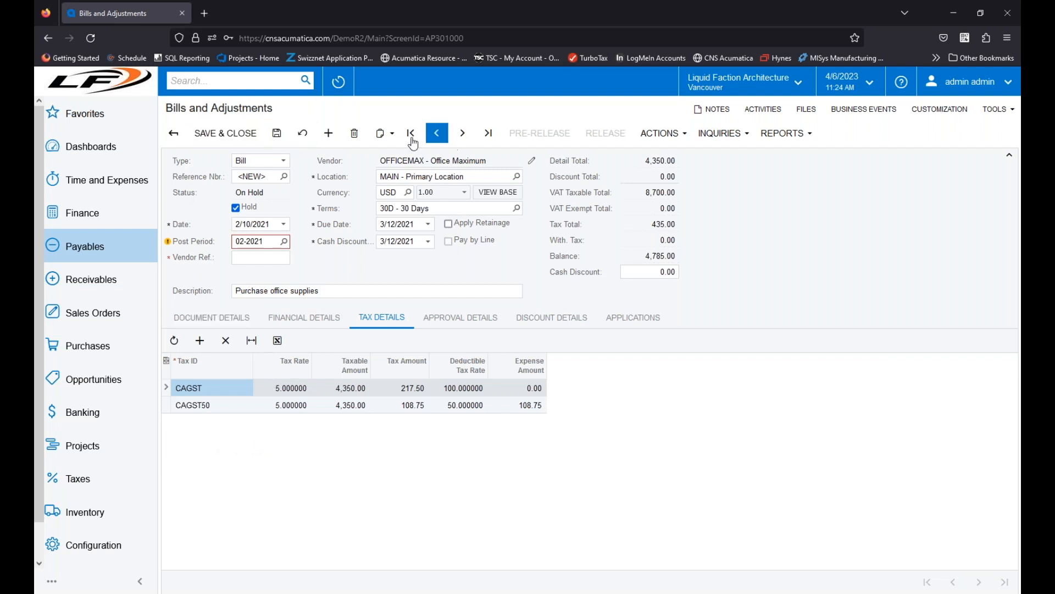
# Step: Delete the unsaved copy of the Office Maximum bill and confirm the deletion
pyautogui.click(356, 139)
pyautogui.click(580, 349)
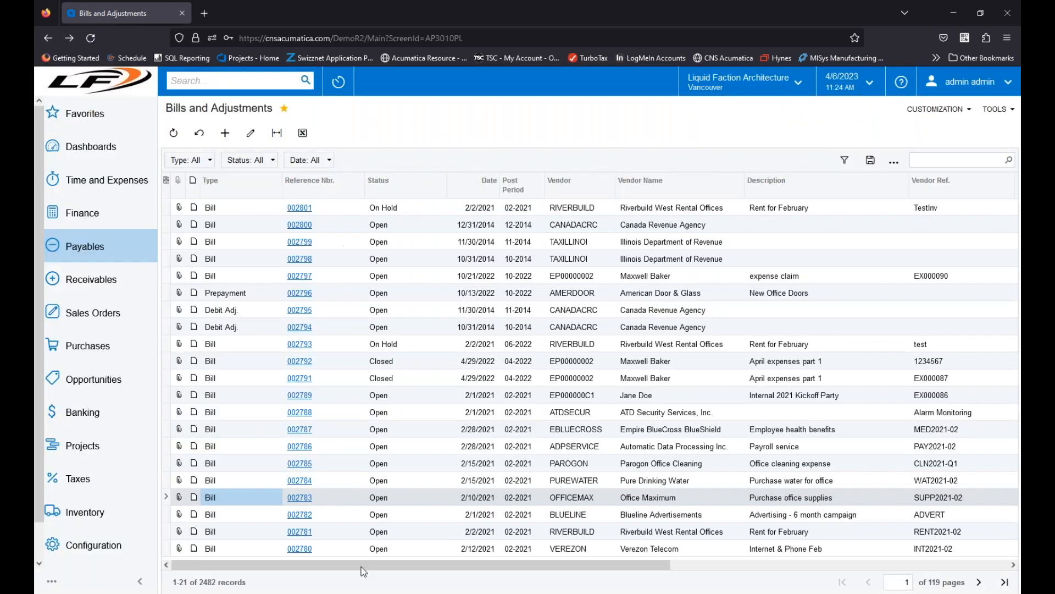
# Step: Create a new bill by copying and pasting the Office Maximum office supplies bill, and check its line's tax category
pyautogui.click(300, 498)
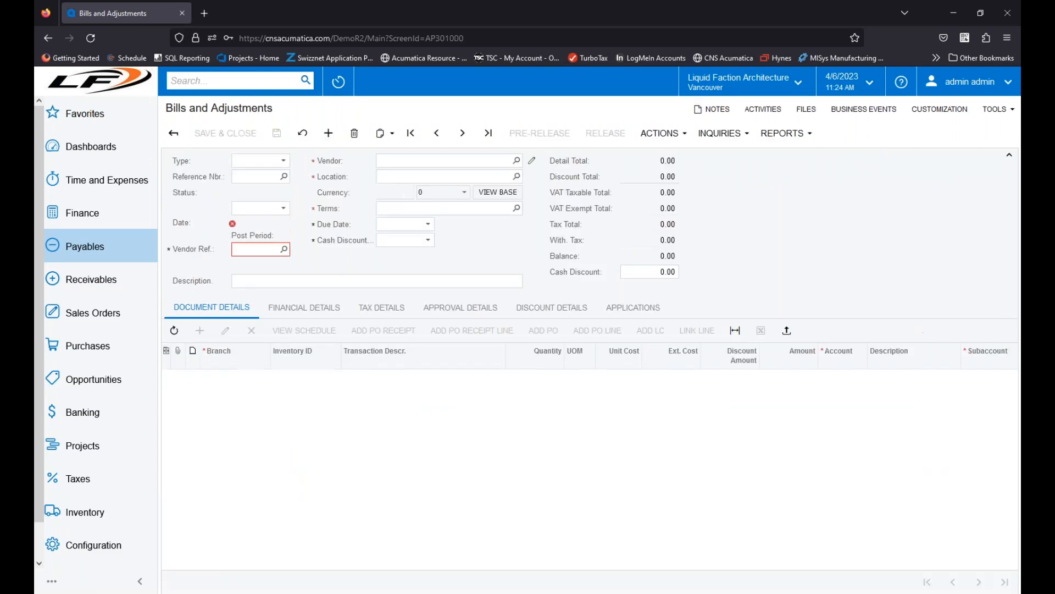
pyautogui.click(391, 134)
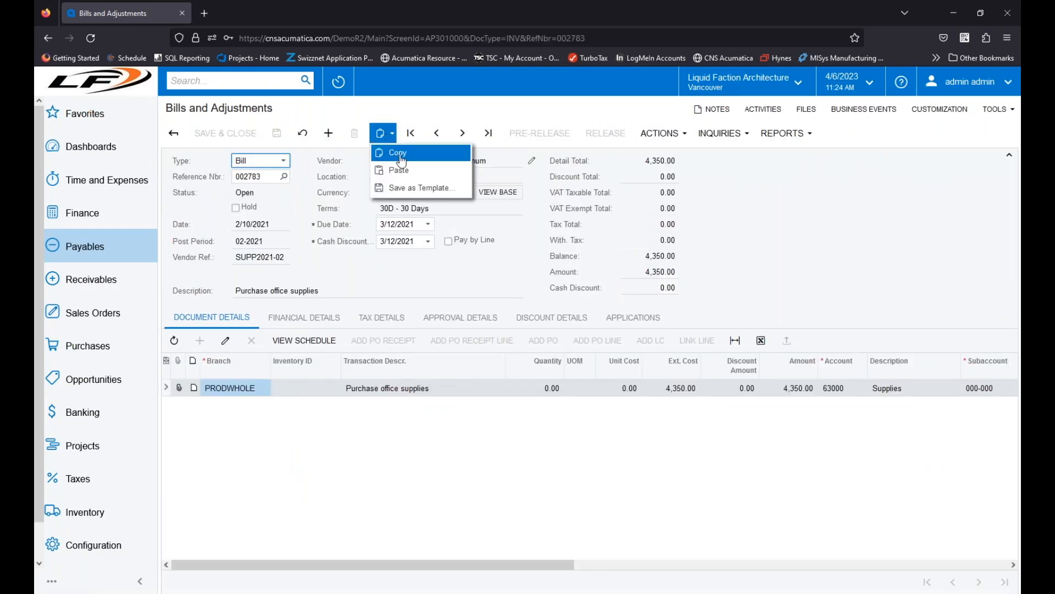
pyautogui.click(397, 152)
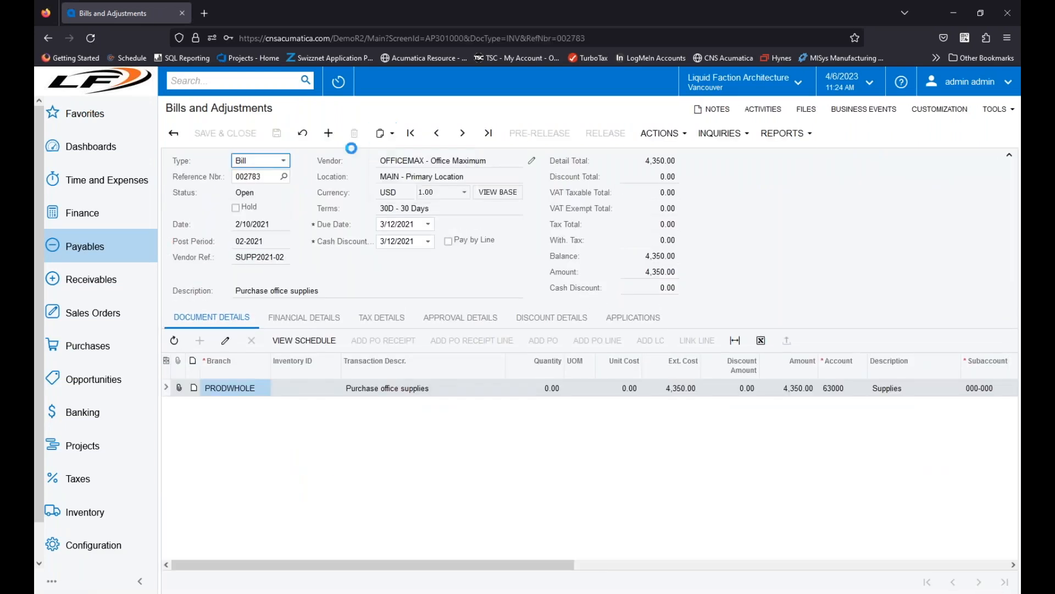
pyautogui.click(327, 136)
pyautogui.click(385, 133)
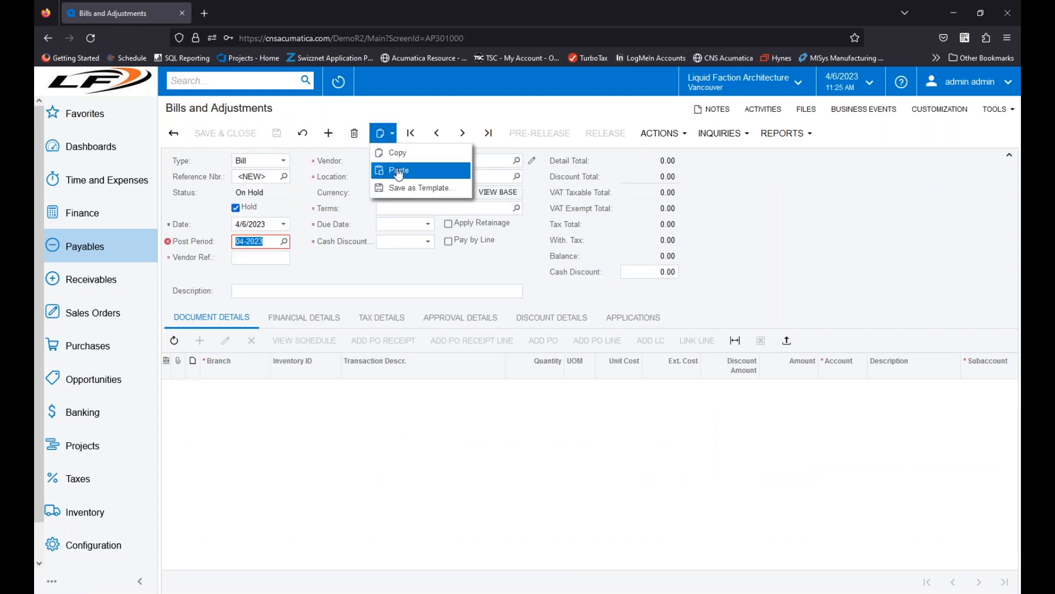
pyautogui.click(397, 171)
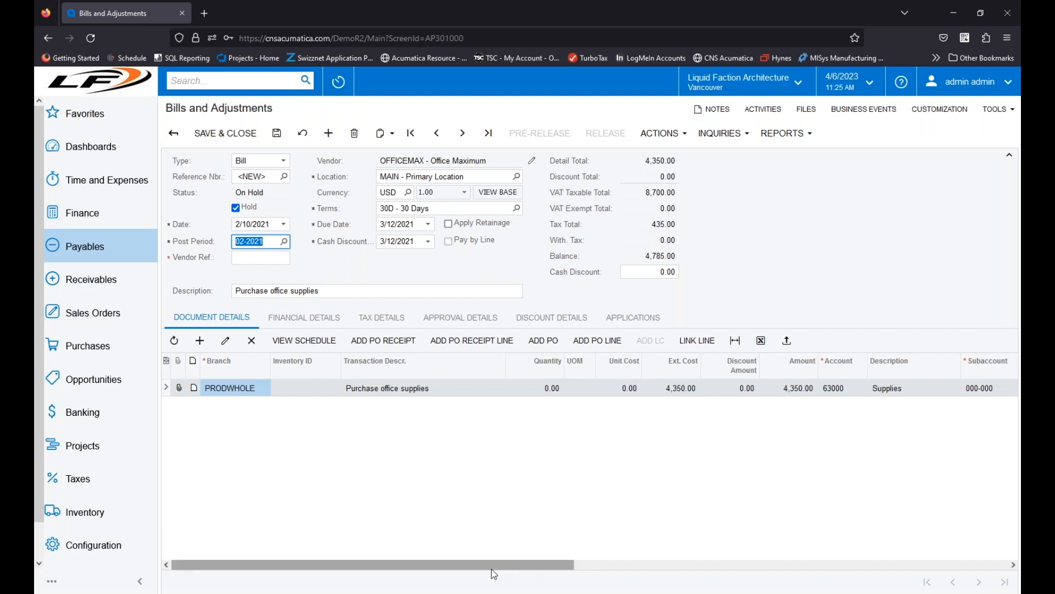
pyautogui.moveTo(492, 566); pyautogui.dragTo(760, 566)
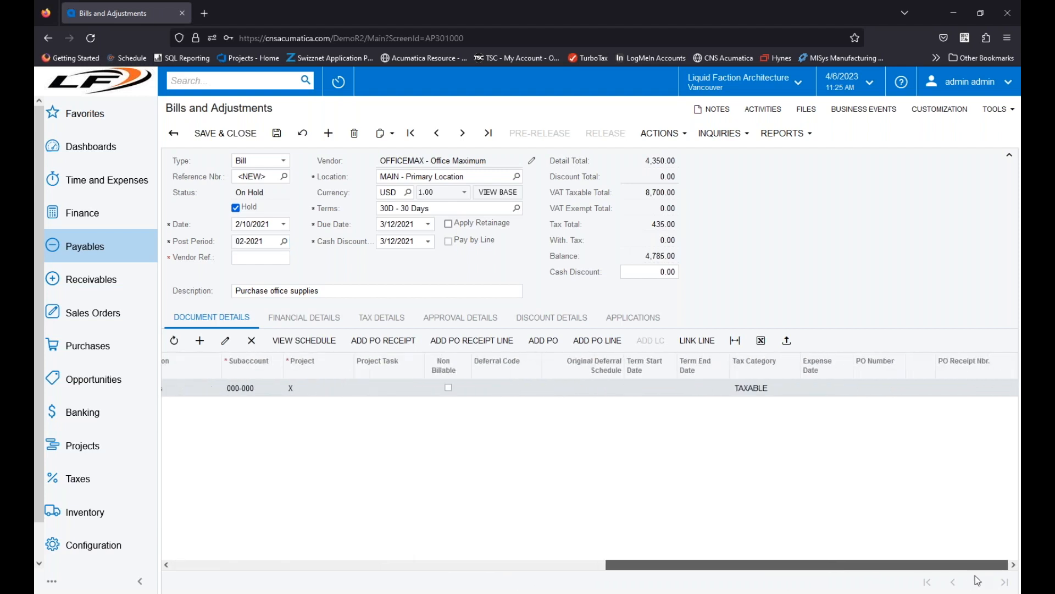
# Step: Examine the taxes listed in the copied Office Maximum bill's tax details, and return to its line items
pyautogui.click(279, 566)
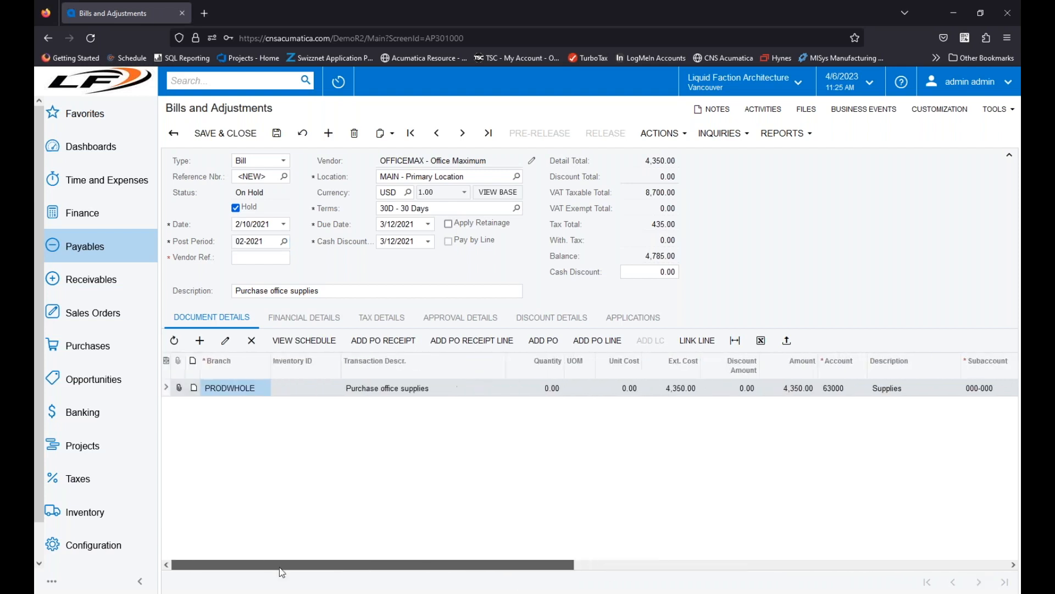
pyautogui.click(381, 317)
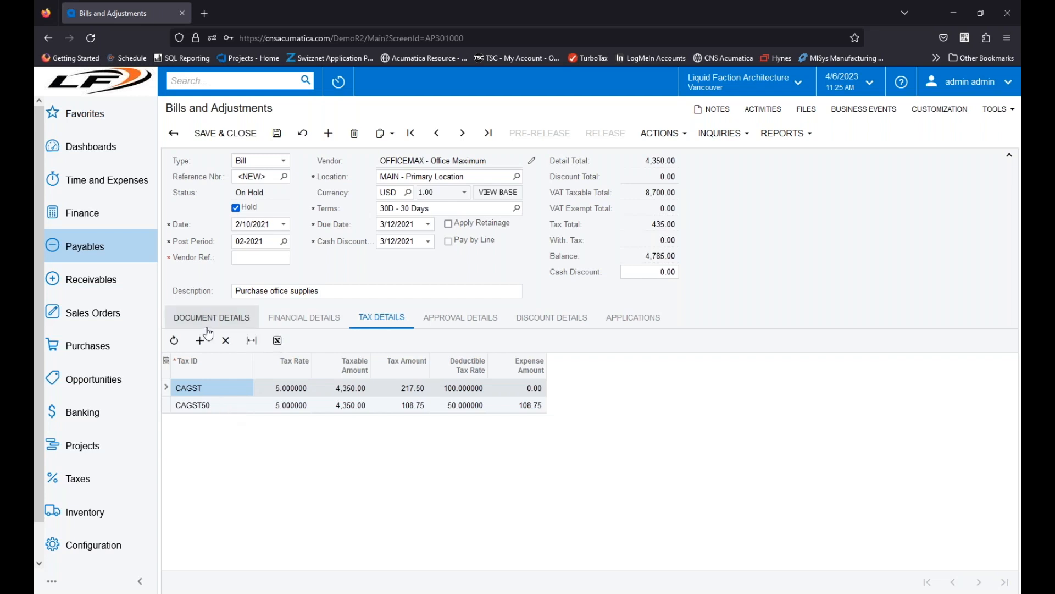
pyautogui.click(224, 319)
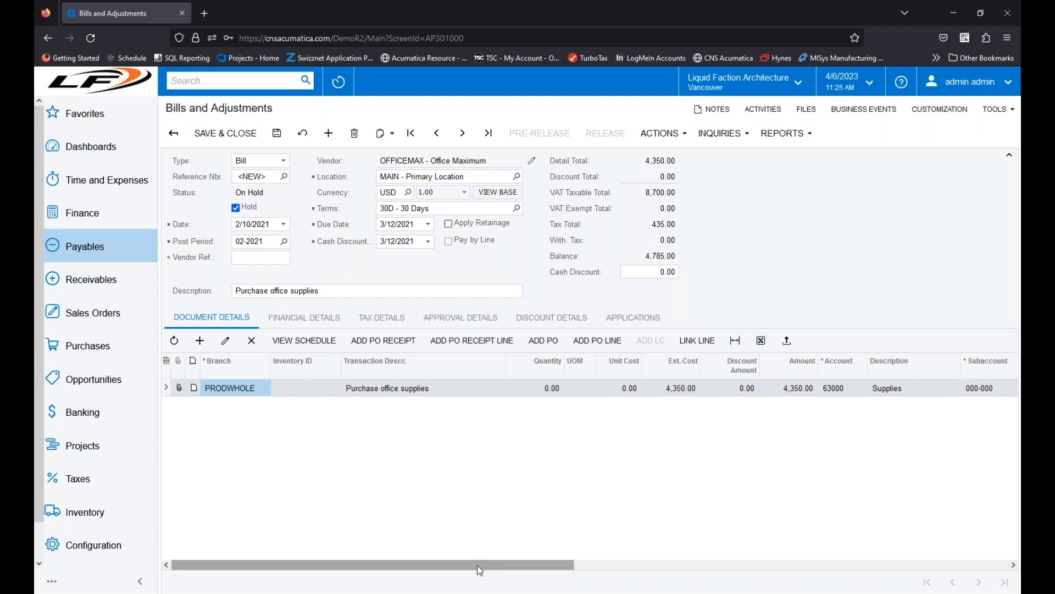
# Step: Set the tax category of the copied bill's office supplies line to GST
pyautogui.moveTo(594, 564); pyautogui.dragTo(829, 559)
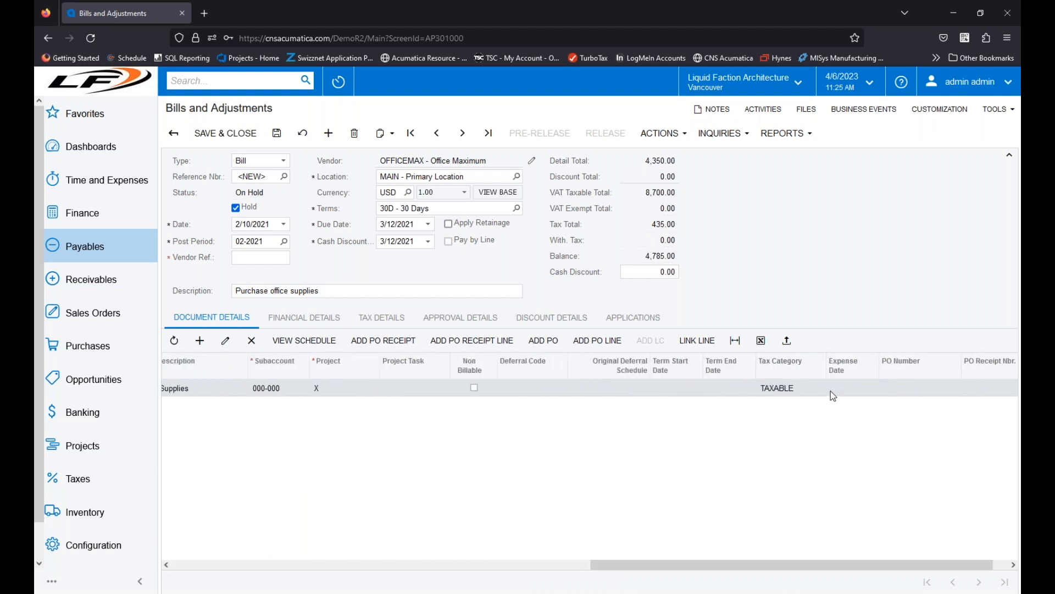
pyautogui.click(822, 391)
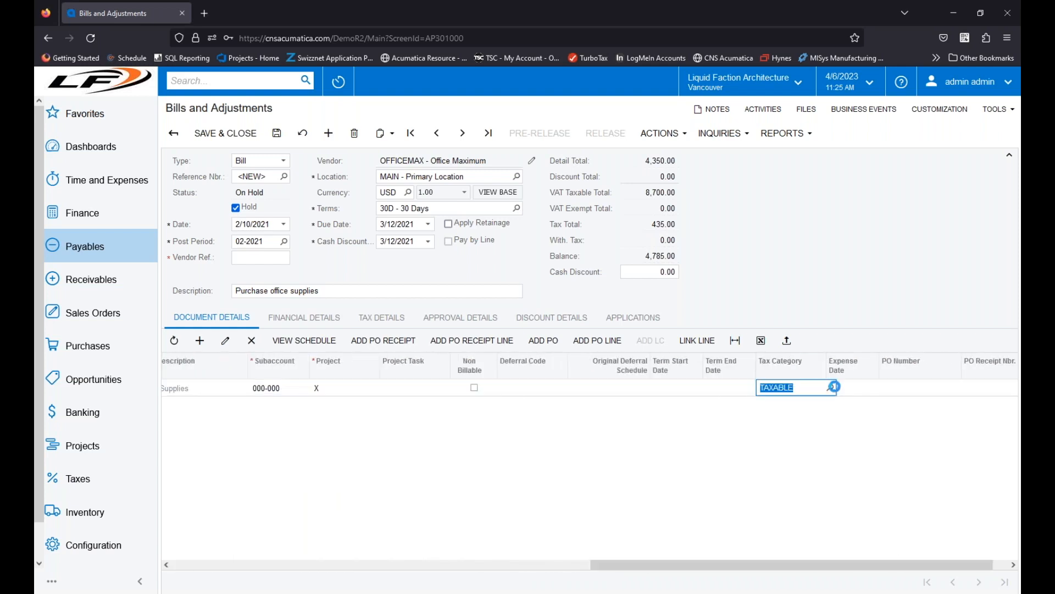
pyautogui.click(830, 388)
pyautogui.doubleClick(789, 274)
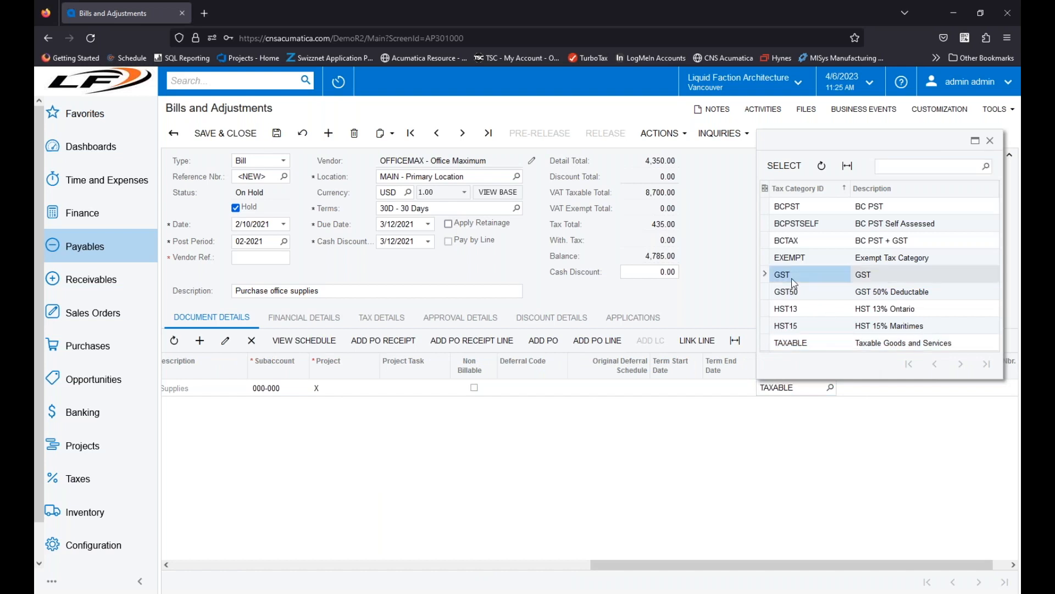
# Step: Try to save the copied bill, and enter "test" as its vendor reference
pyautogui.moveTo(654, 564); pyautogui.dragTo(233, 564)
pyautogui.click(277, 134)
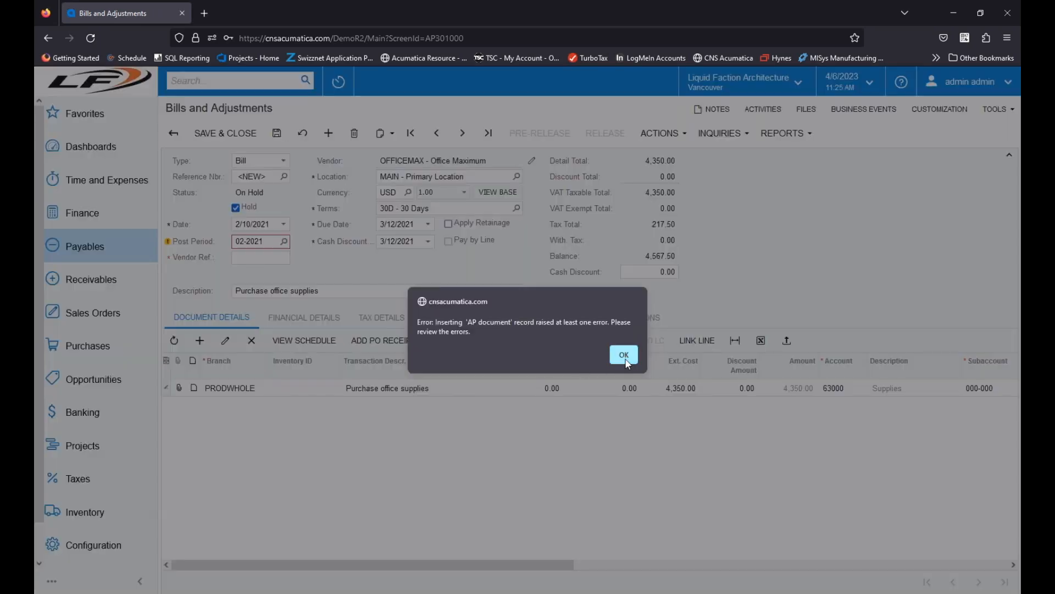
pyautogui.click(622, 353)
pyautogui.write('tes')
pyautogui.press('Tab')
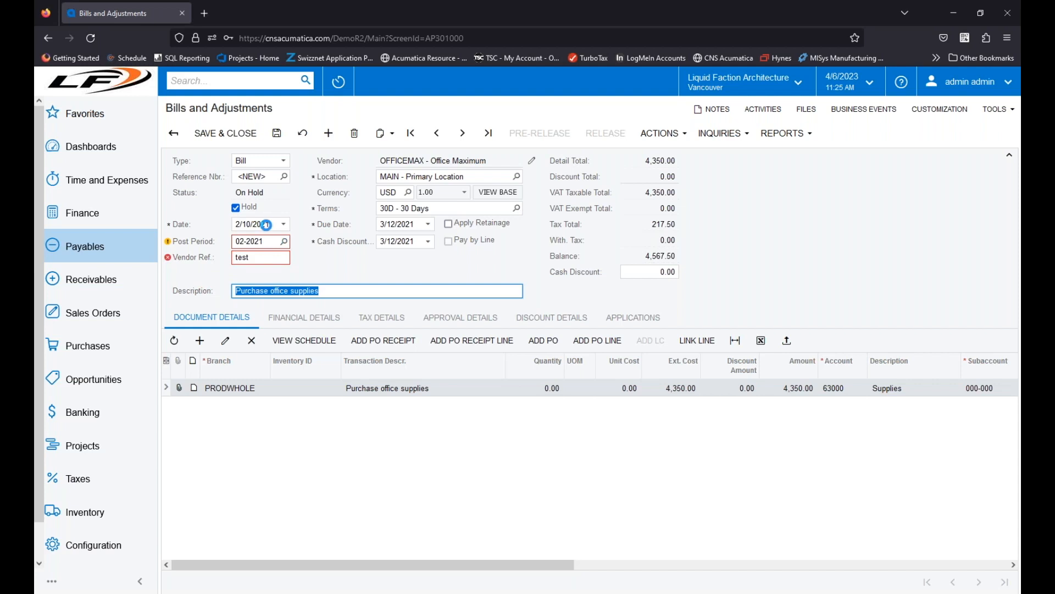
# Step: Change the bill's date to 2/10/2023
pyautogui.click(283, 226)
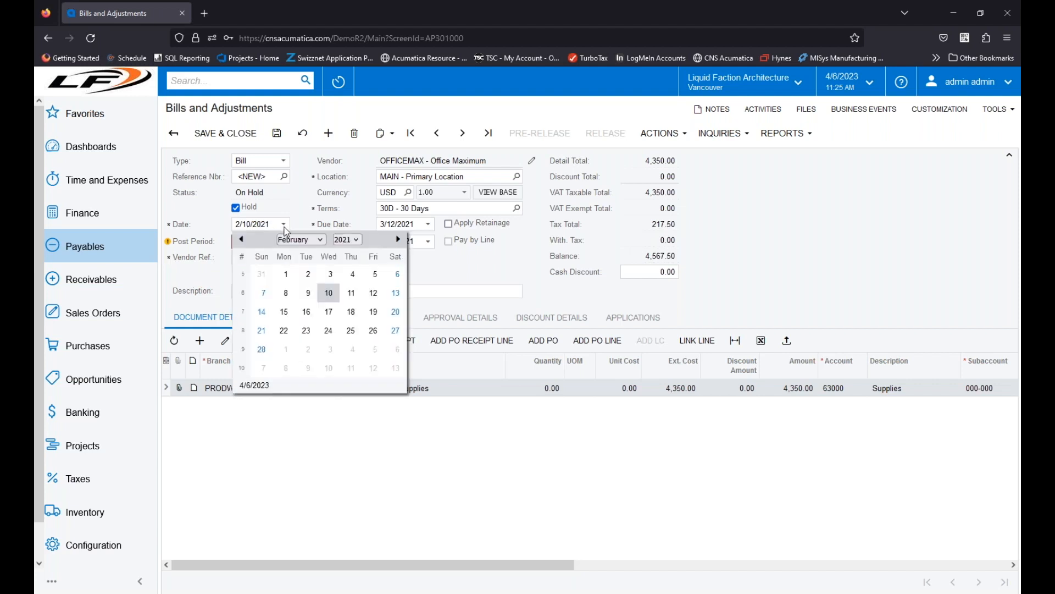
pyautogui.click(275, 224)
pyautogui.click(275, 225)
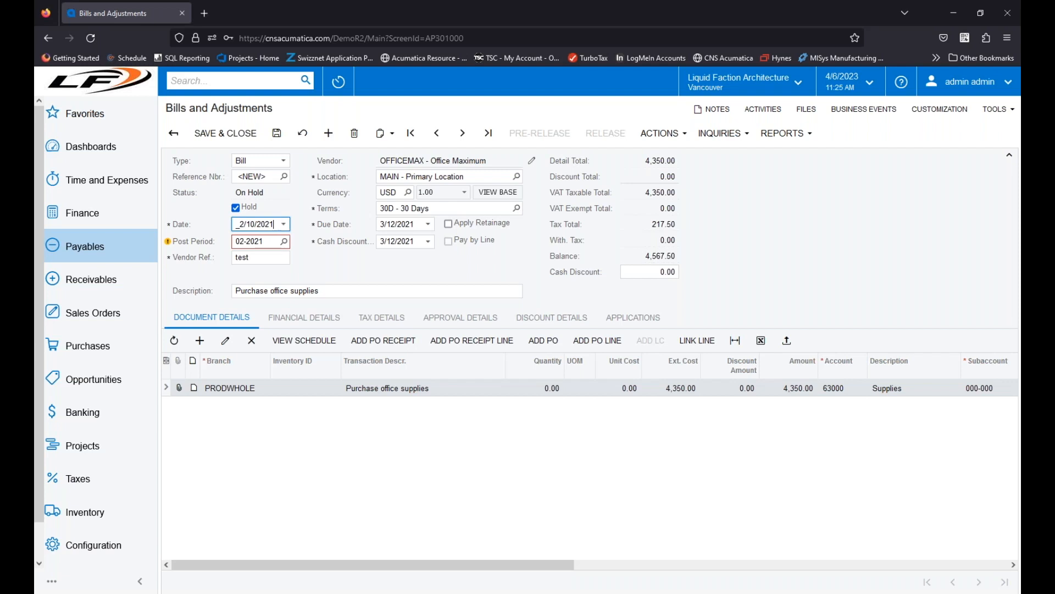
pyautogui.write('3')
pyautogui.press('Tab')
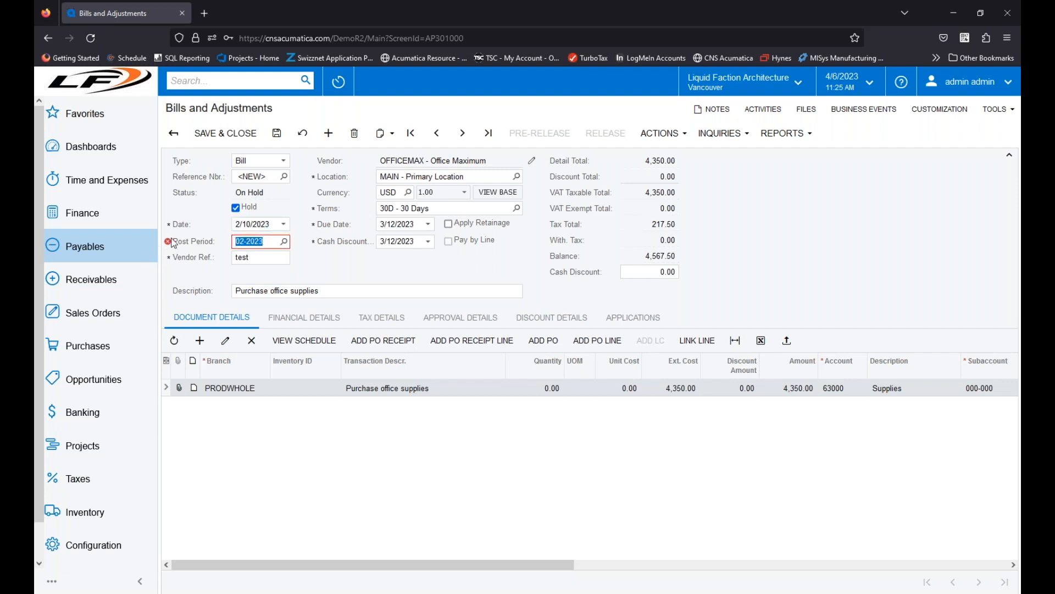
# Step: Check the post period error and change the bill's date to 2/10/2022
pyautogui.moveTo(175, 246)
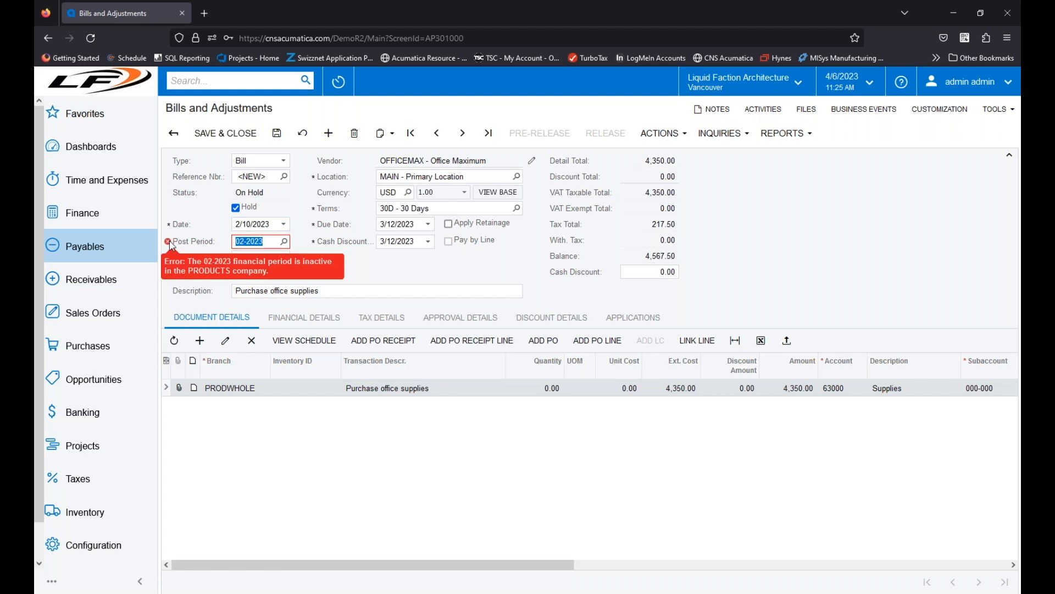
pyautogui.click(276, 225)
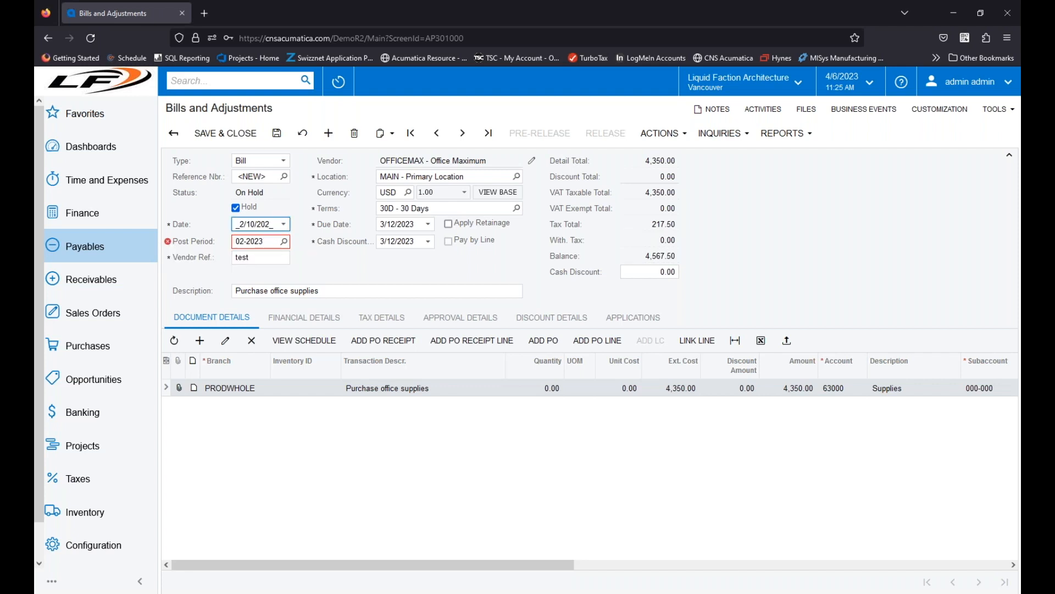
pyautogui.write('2')
pyautogui.press('Tab')
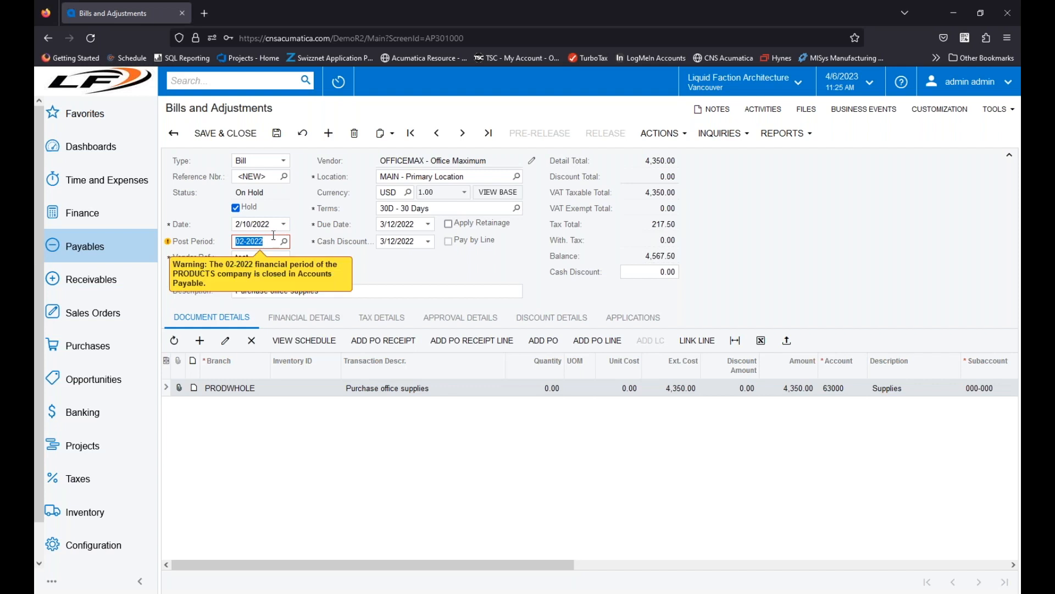
# Step: Check the post period warning and change the bill's date to 8/10/2022
pyautogui.moveTo(169, 243)
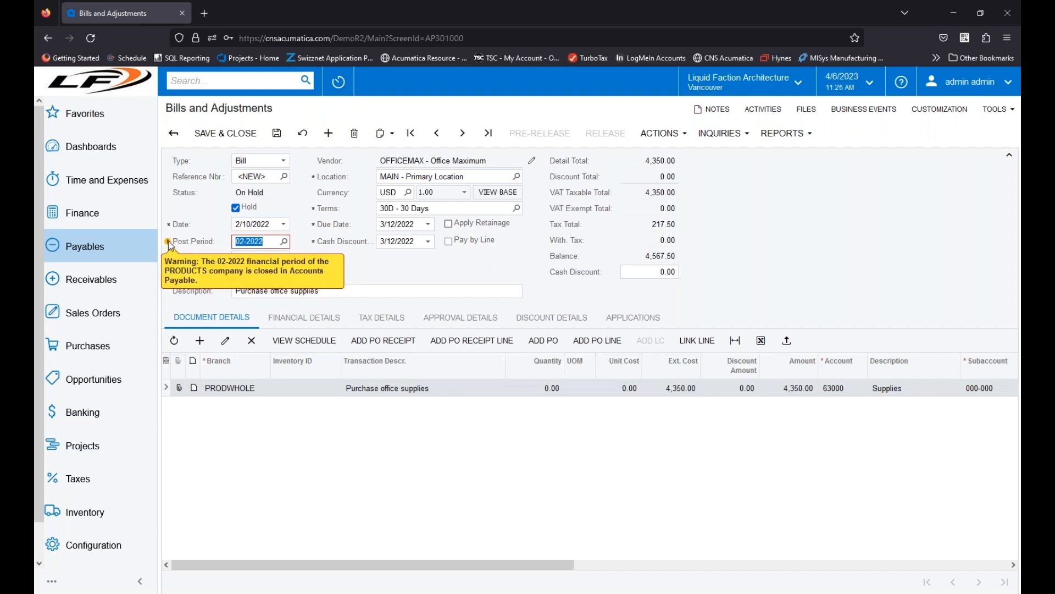
pyautogui.click(278, 225)
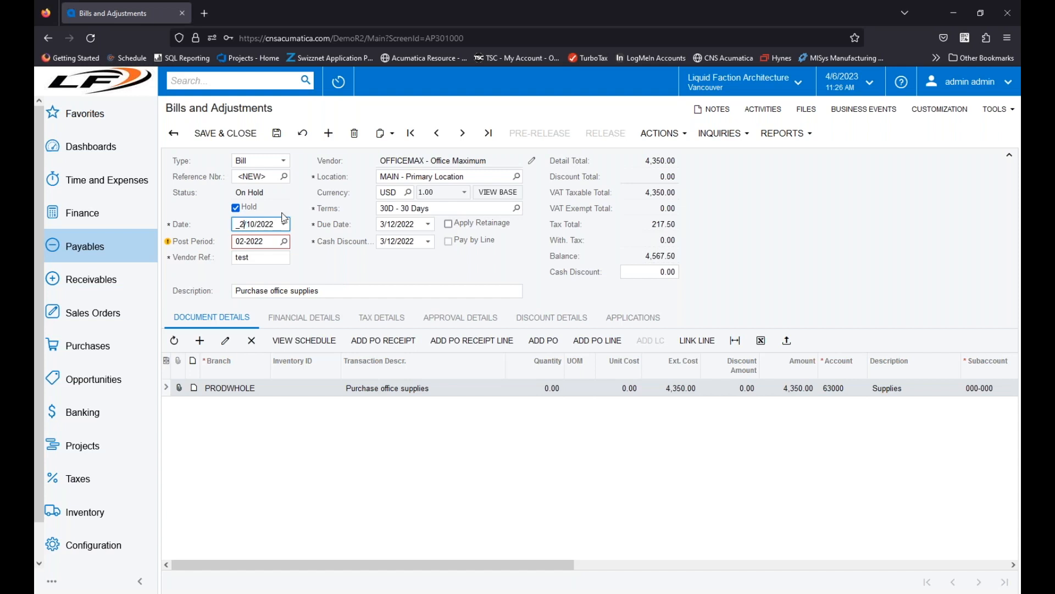
pyautogui.press('Tab')
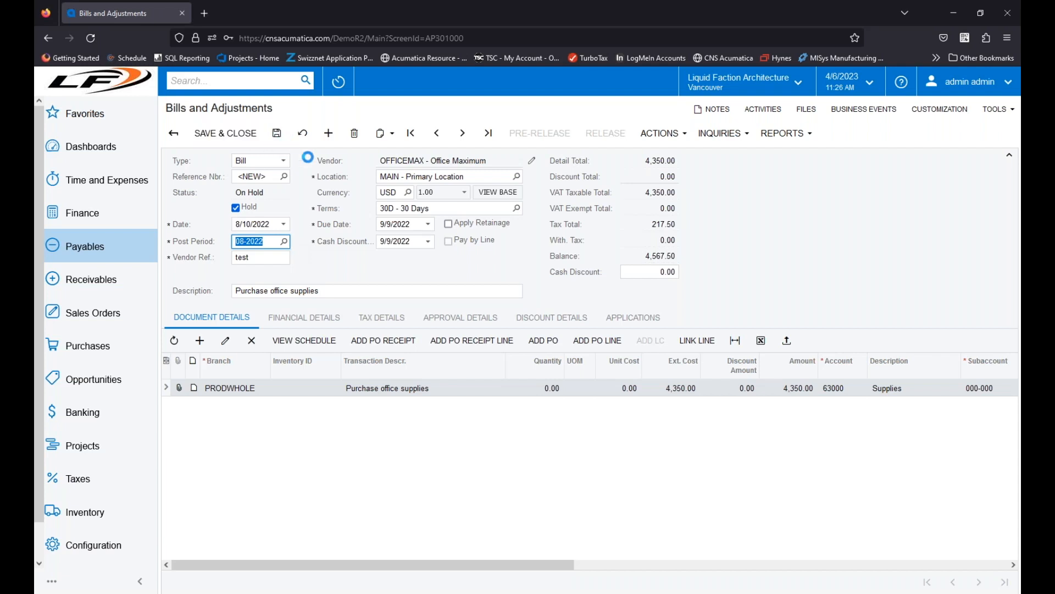
# Step: Save the bill and examine its tax details for the GST category
pyautogui.hotkey('ctrl', 's')
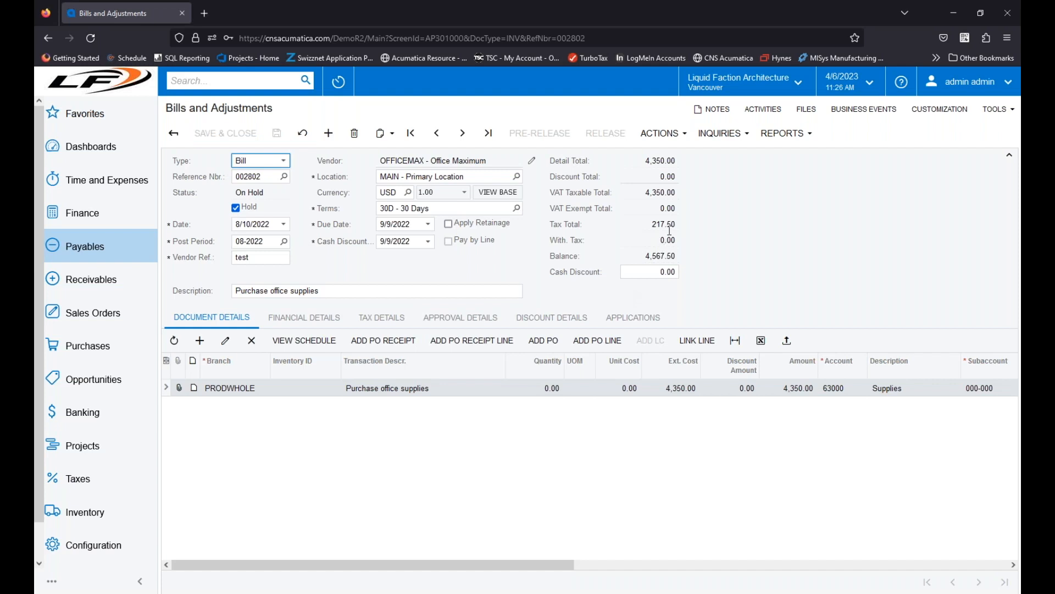
pyautogui.click(382, 317)
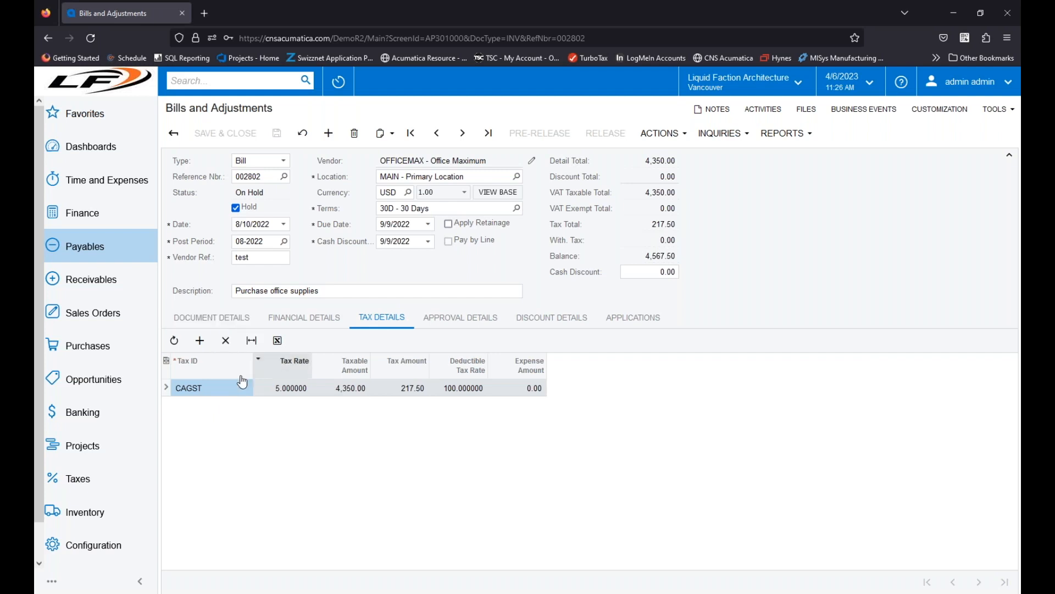
pyautogui.click(201, 320)
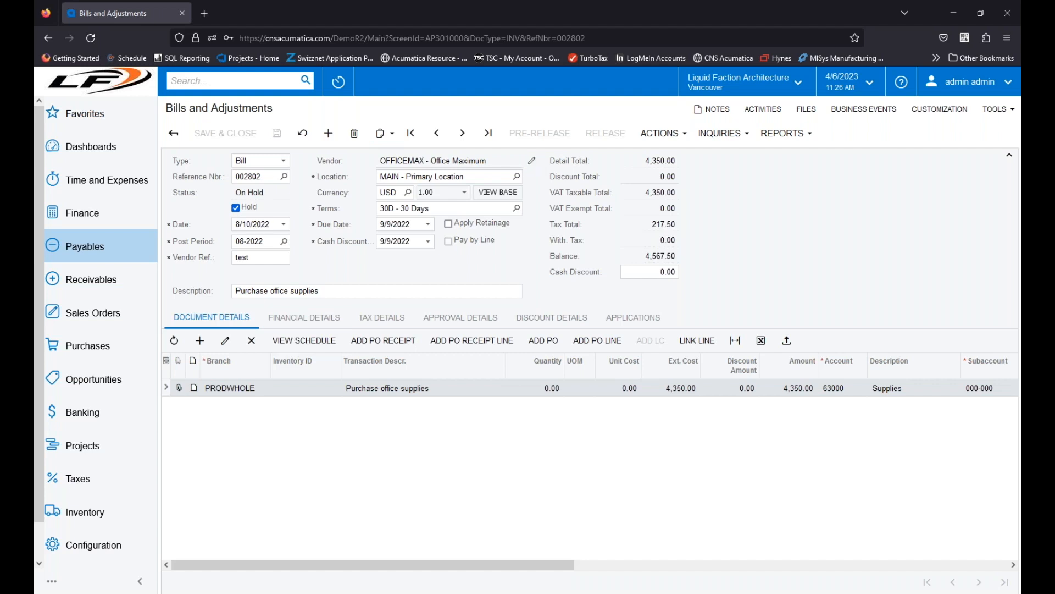
# Step: Open the Office Maximum vendor record and examine the tax zone in its purchase settings and the available tax zones
pyautogui.click(535, 162)
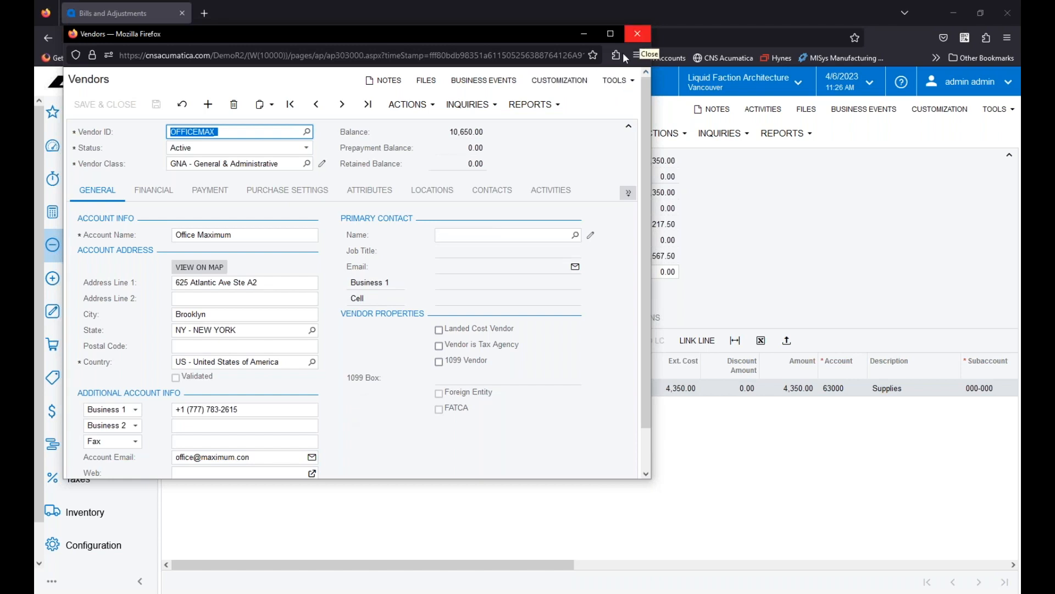
pyautogui.scroll(-2, 295, 325)
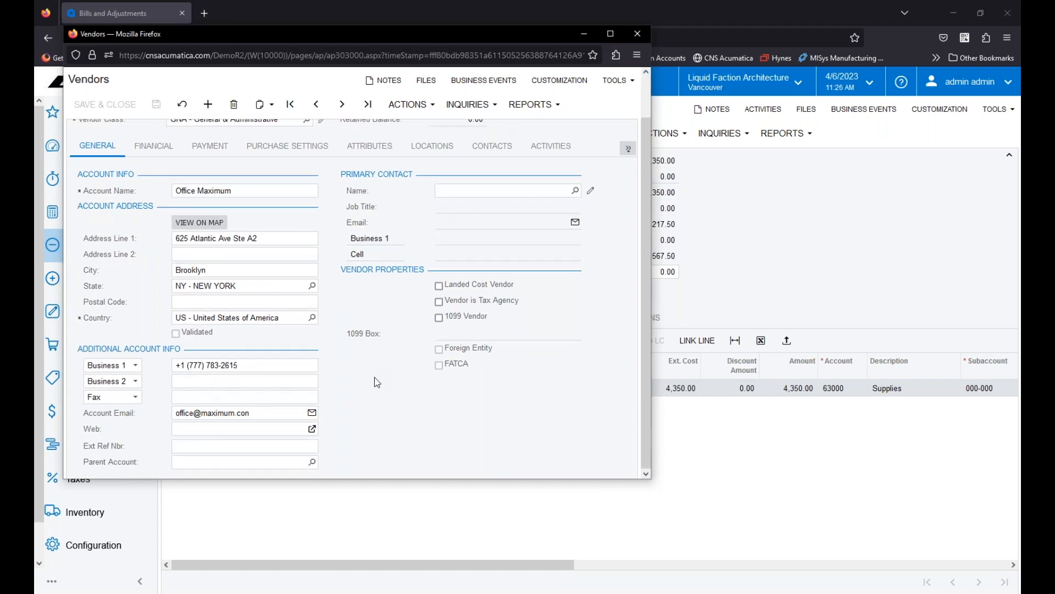
pyautogui.click(627, 150)
pyautogui.scroll(2, 369, 427)
pyautogui.scroll(-2, 365, 438)
pyautogui.scroll(2, 287, 416)
pyautogui.click(157, 188)
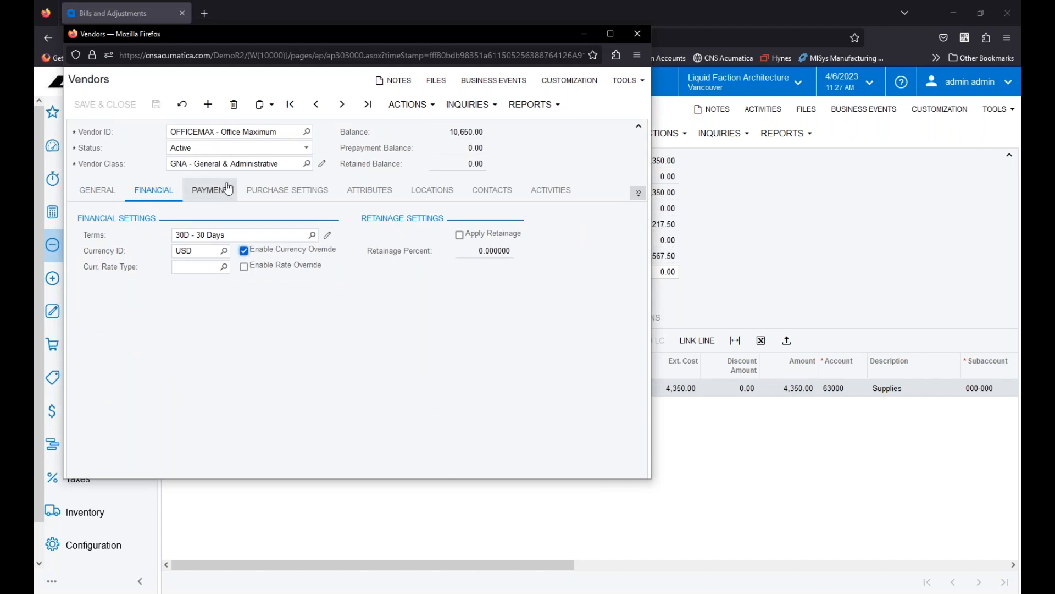
pyautogui.click(272, 191)
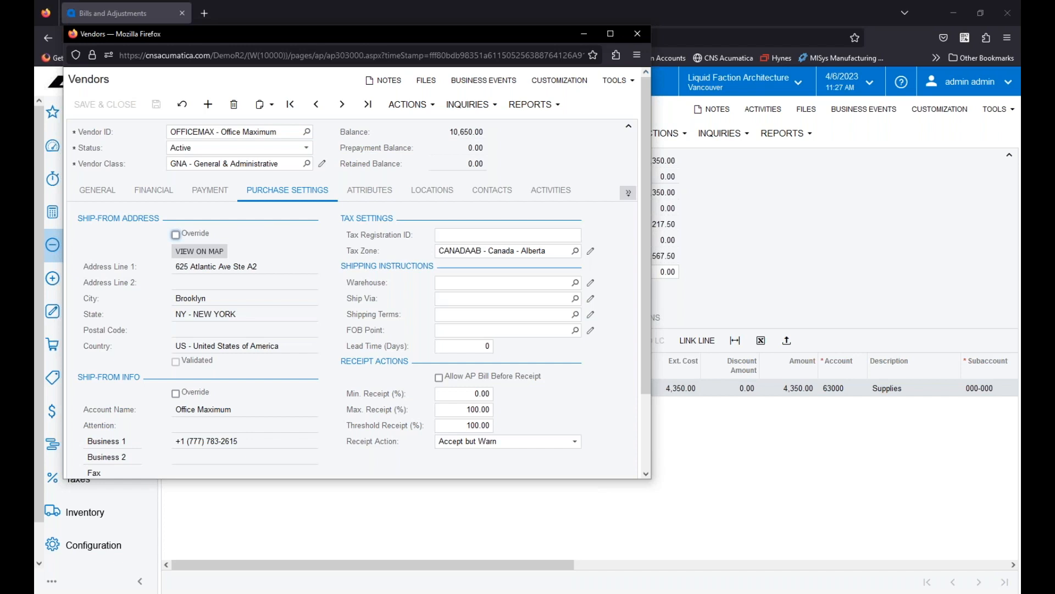
pyautogui.click(575, 250)
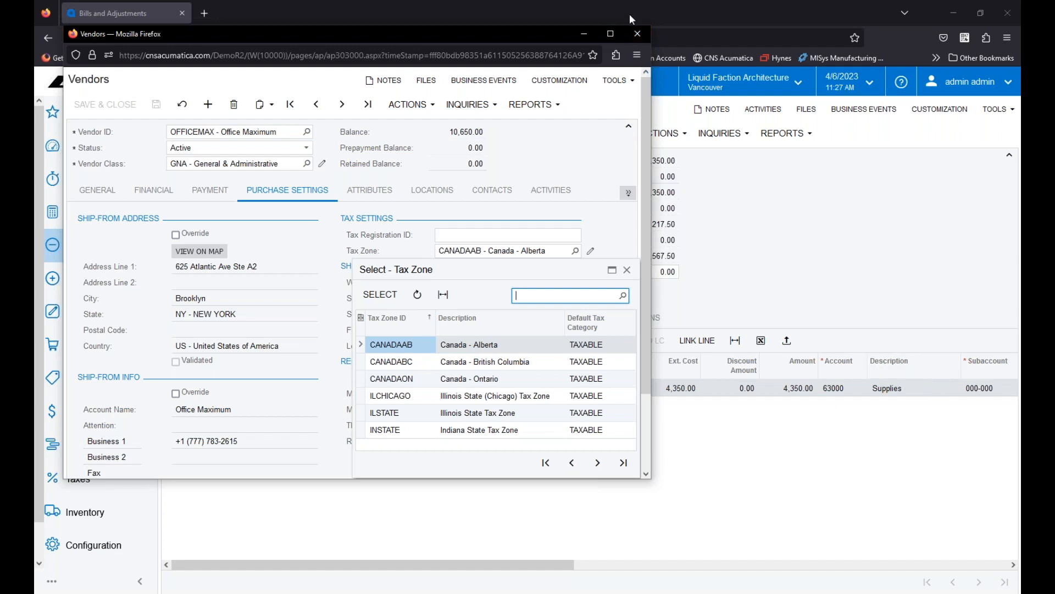
pyautogui.click(637, 33)
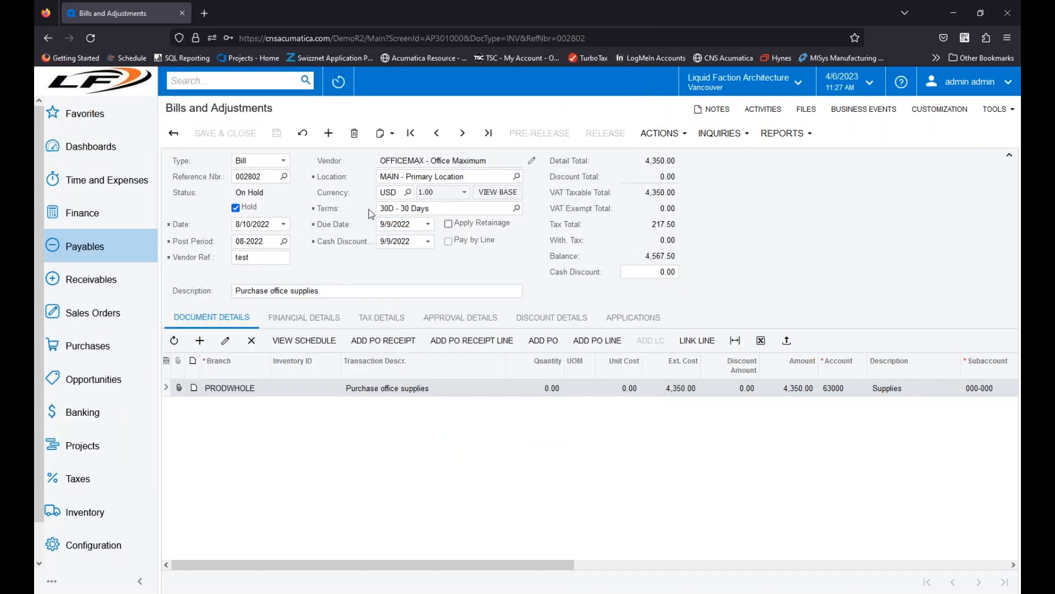
# Step: Open the Pure Drinking Water bill from the bills list and check its line's tax category
pyautogui.click(175, 135)
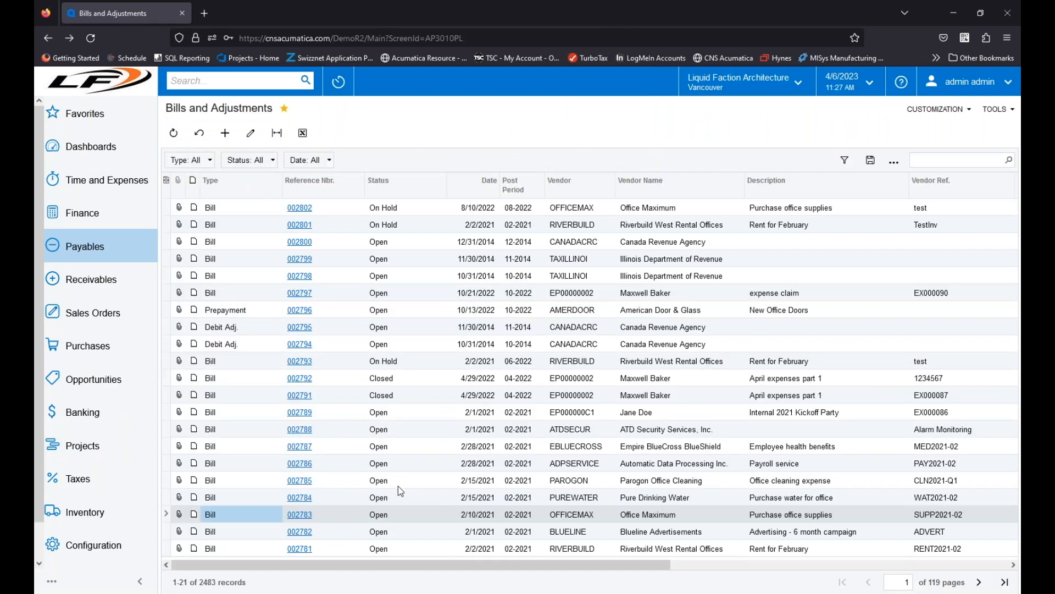
pyautogui.click(655, 535)
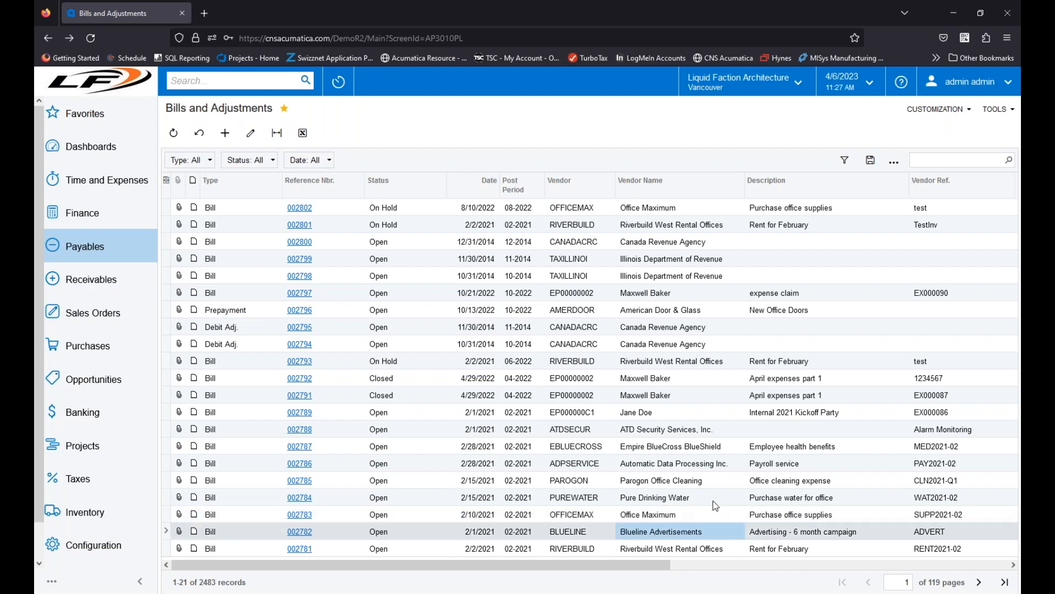
pyautogui.click(301, 501)
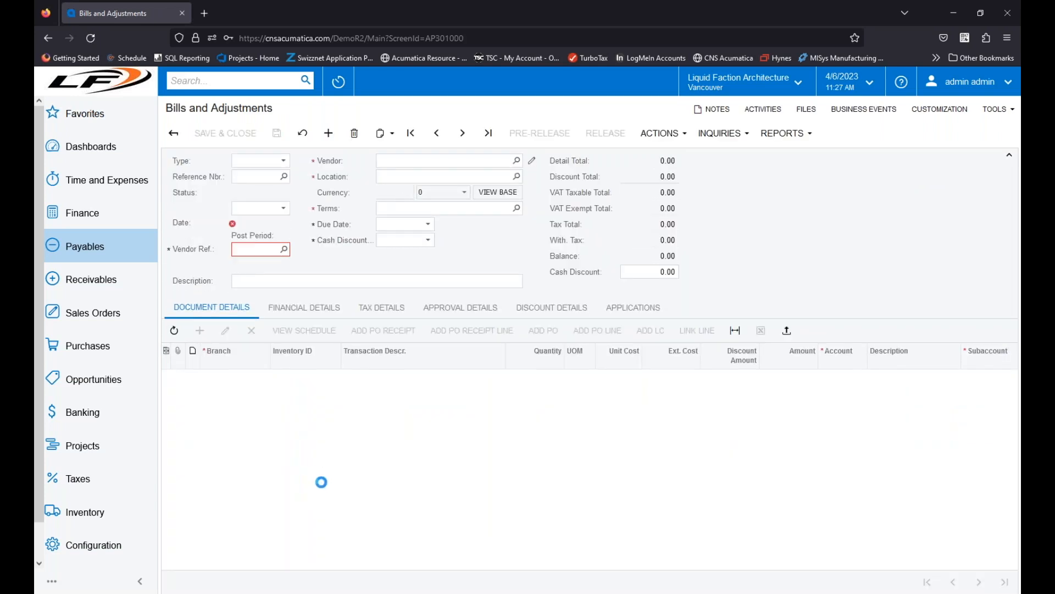
pyautogui.moveTo(500, 566); pyautogui.dragTo(957, 561)
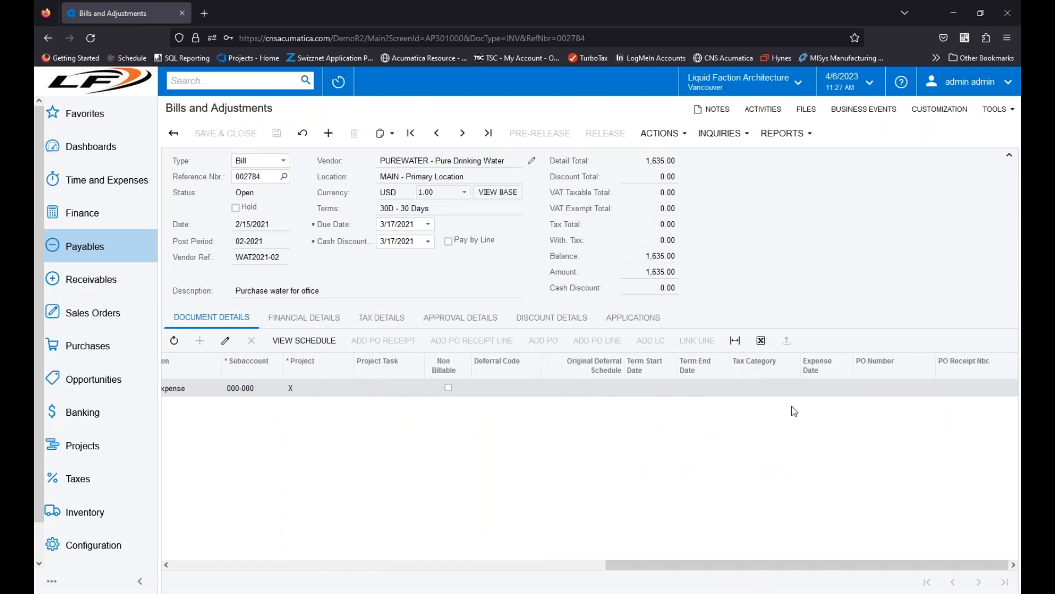
# Step: Assign the CANADABC tax zone to the Pure Drinking Water vendor in its purchase settings, save the record and return to the bill
pyautogui.click(531, 161)
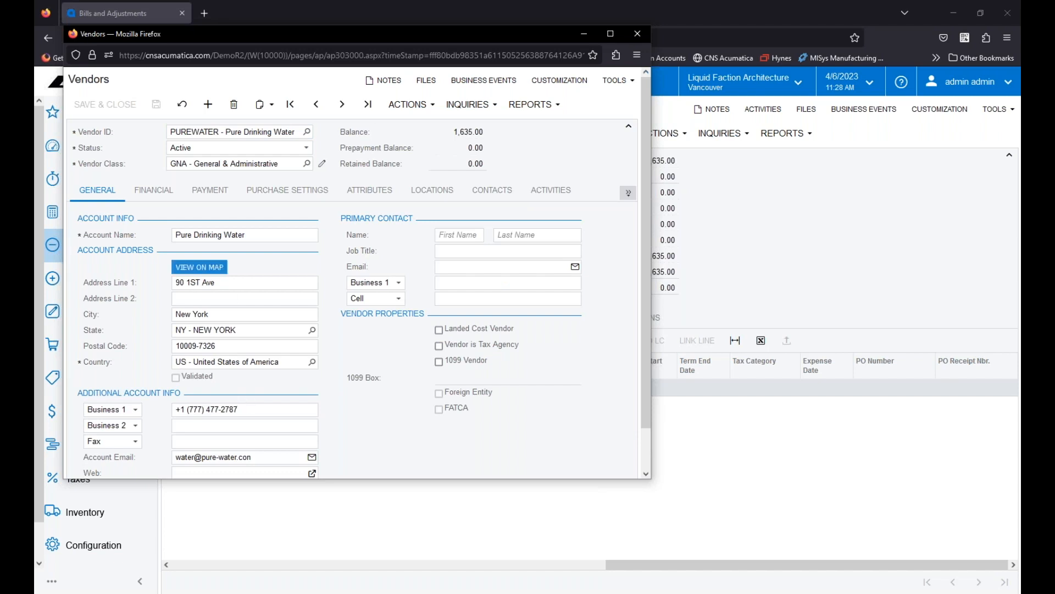
pyautogui.click(260, 195)
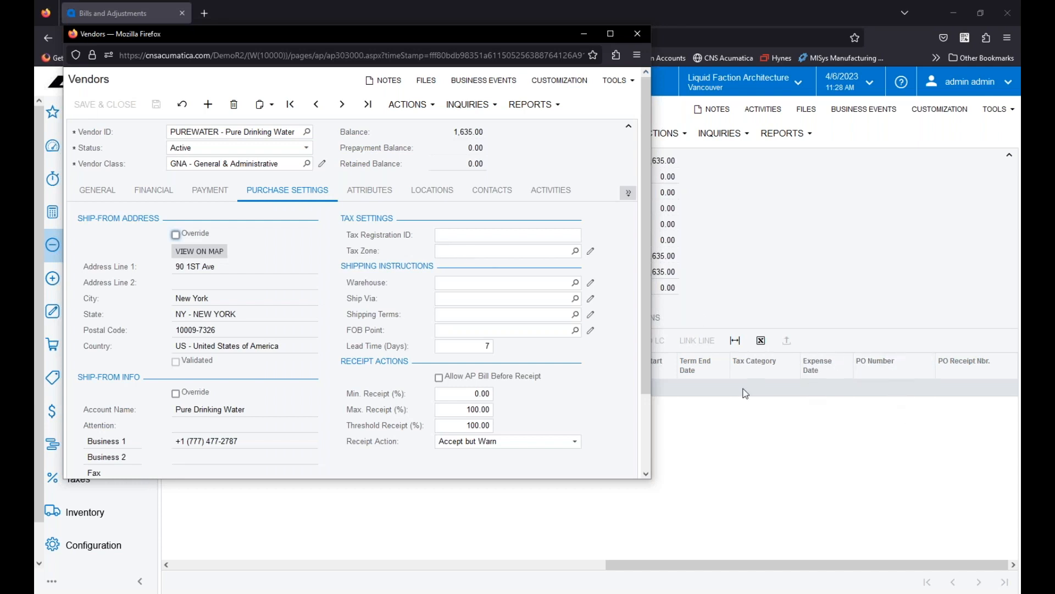
pyautogui.click(575, 251)
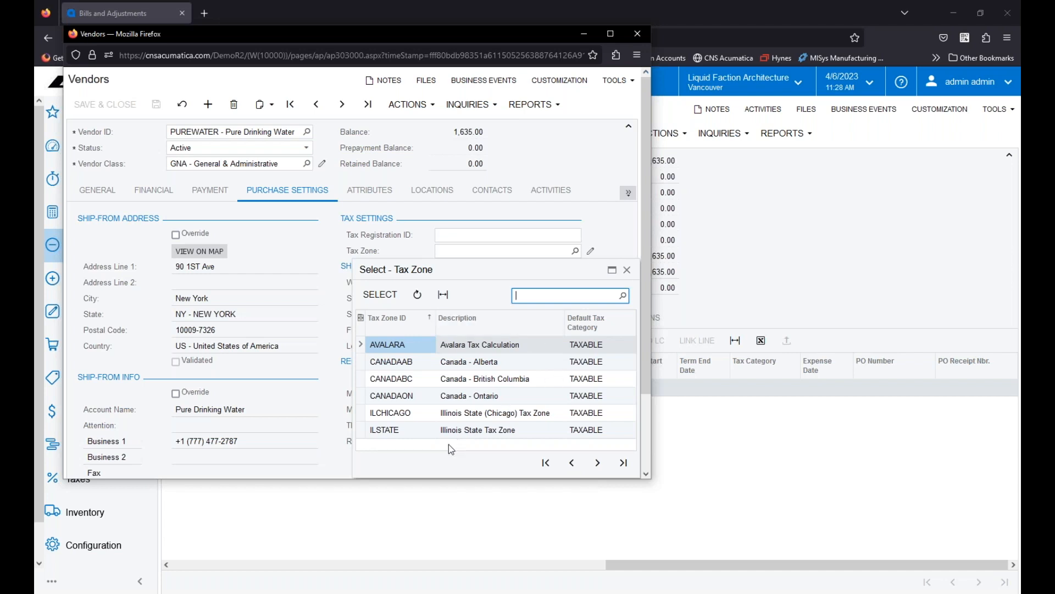
pyautogui.scroll(-2, 447, 445)
pyautogui.click(598, 373)
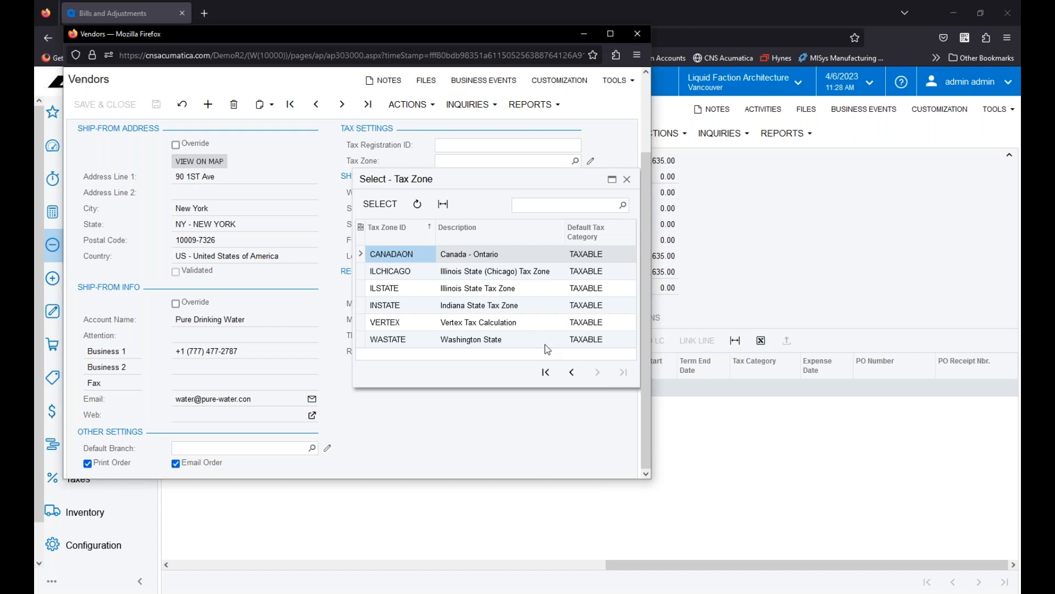
pyautogui.click(572, 374)
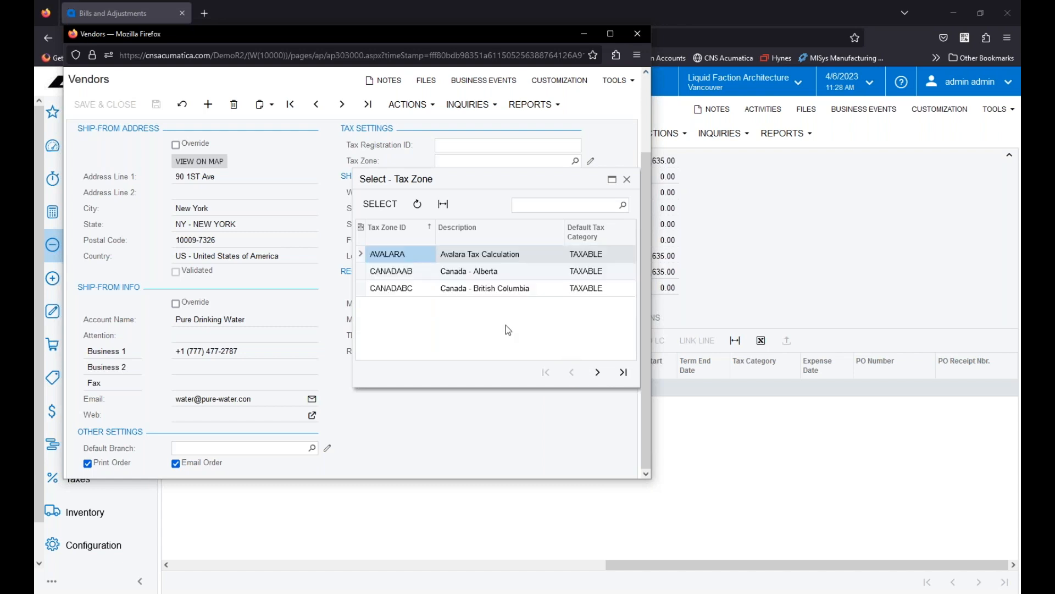
pyautogui.click(385, 291)
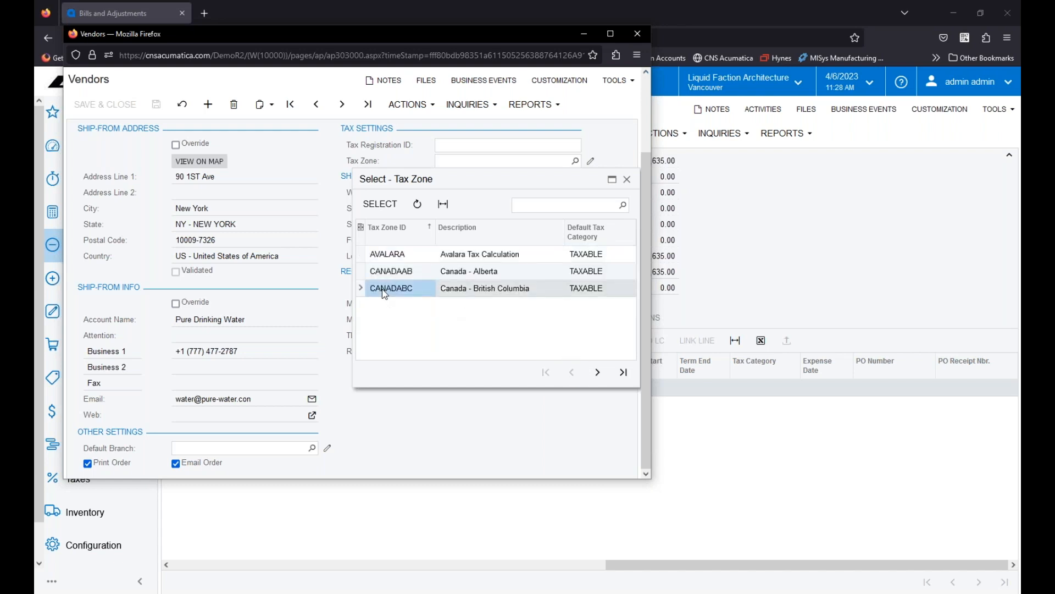
pyautogui.doubleClick(383, 291)
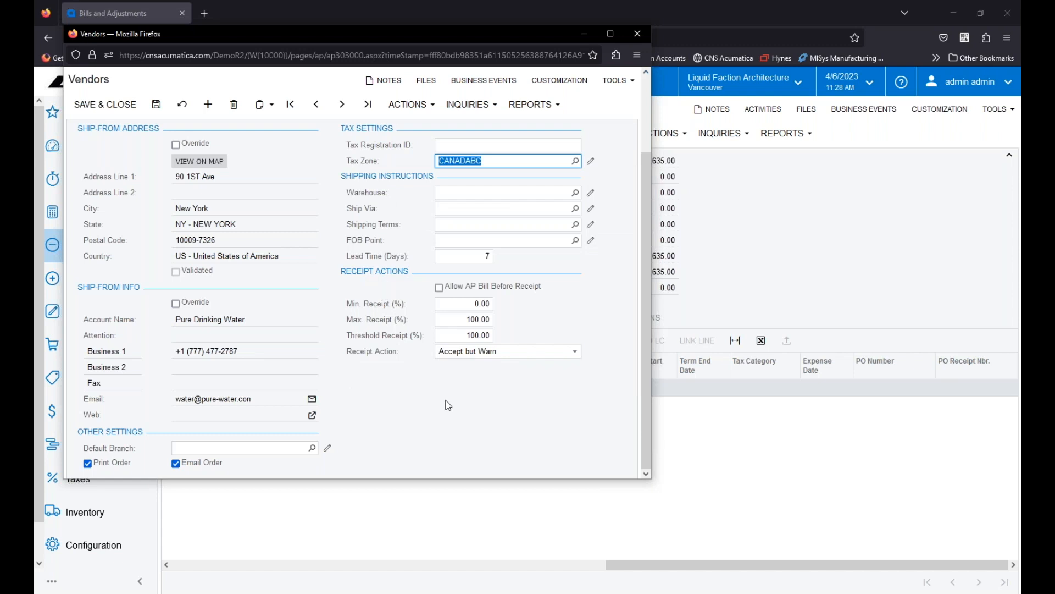
pyautogui.scroll(2, 275, 138)
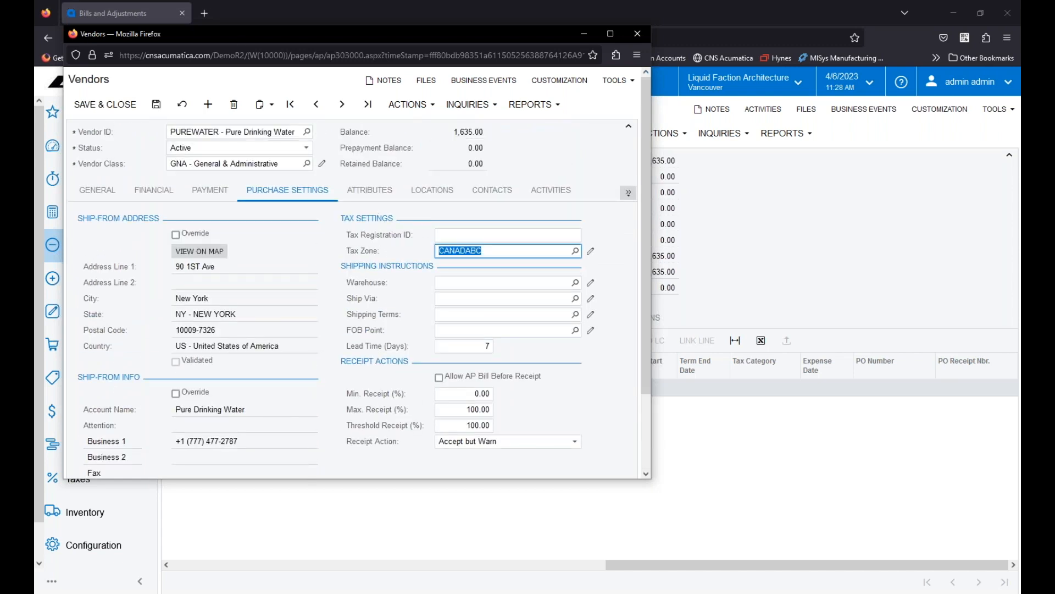
pyautogui.hotkey('ctrl', 's')
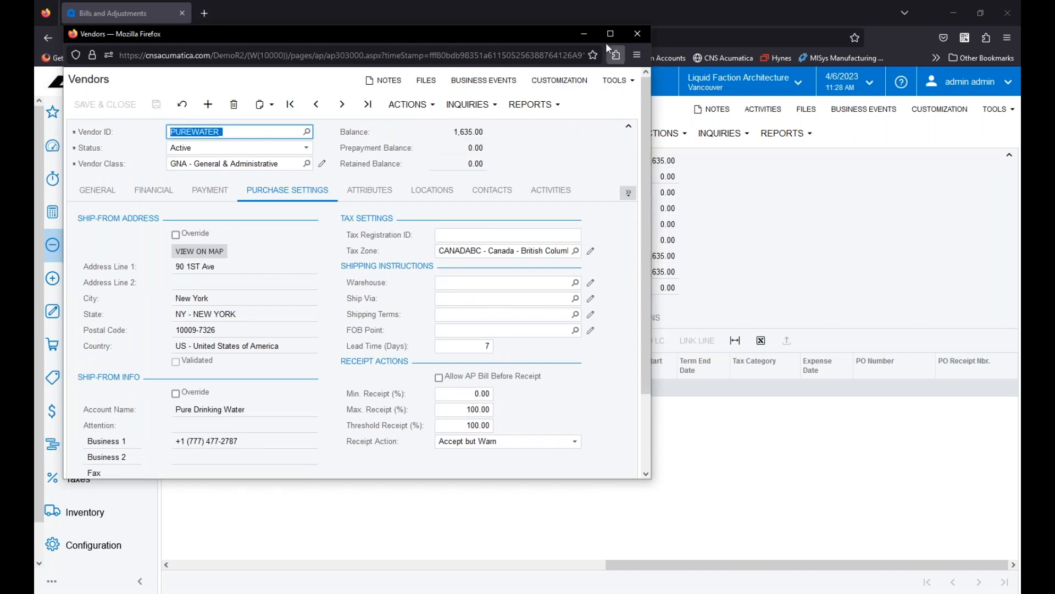
pyautogui.click(780, 179)
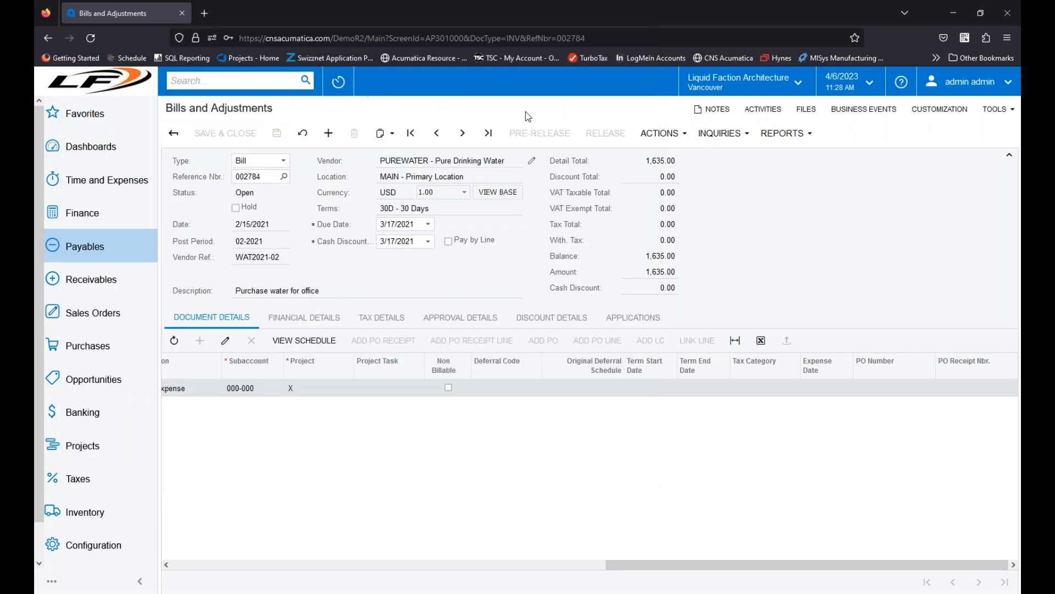
# Step: Copy the Pure Drinking Water bill, paste it into a new bill, and check the tax category on its detail line
pyautogui.click(393, 137)
pyautogui.click(399, 151)
pyautogui.click(328, 134)
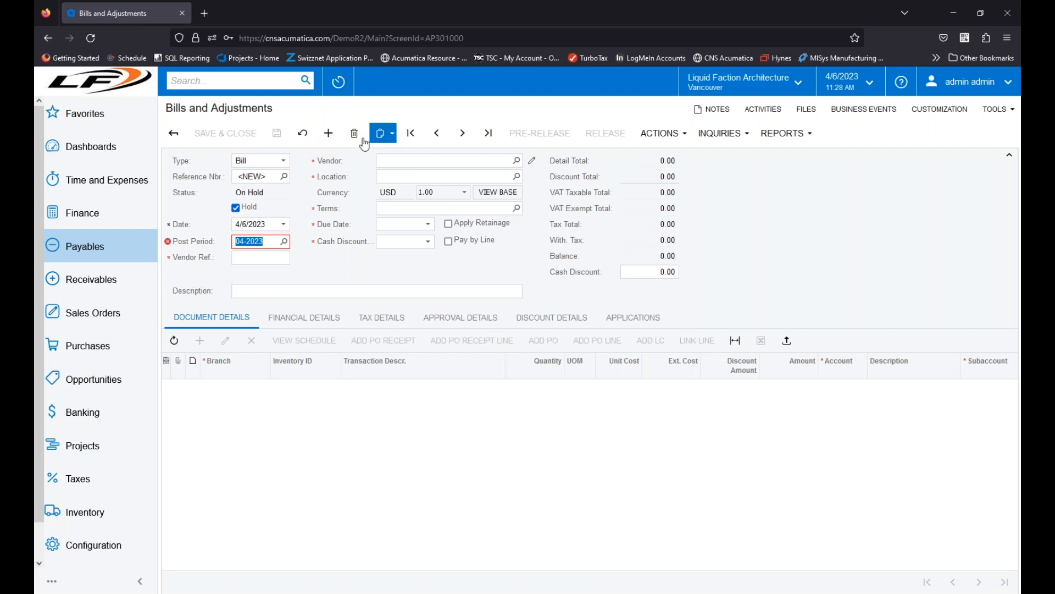
pyautogui.click(383, 134)
pyautogui.click(410, 170)
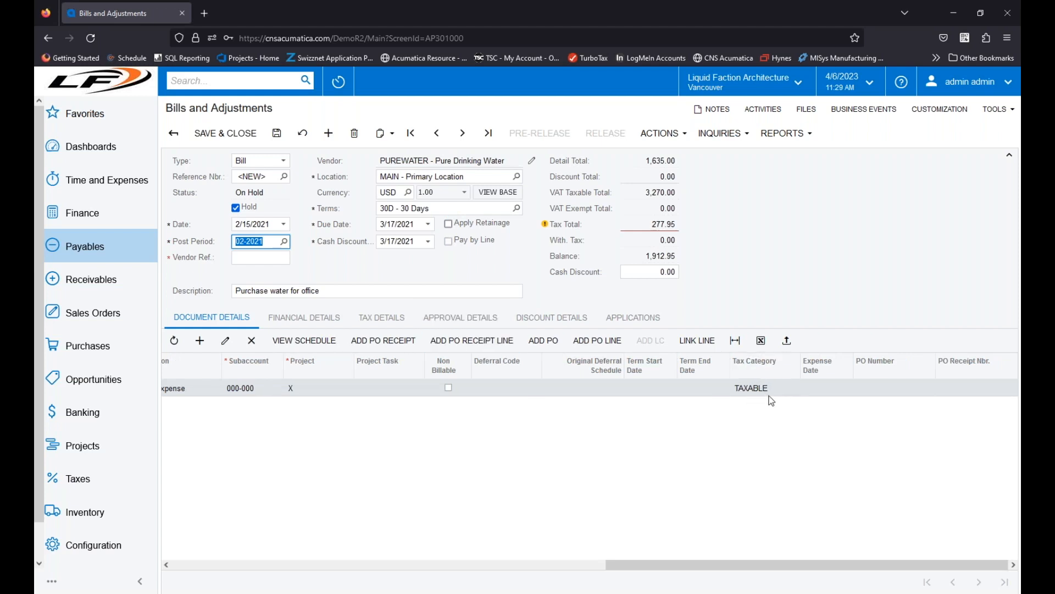
pyautogui.moveTo(671, 563); pyautogui.dragTo(540, 571)
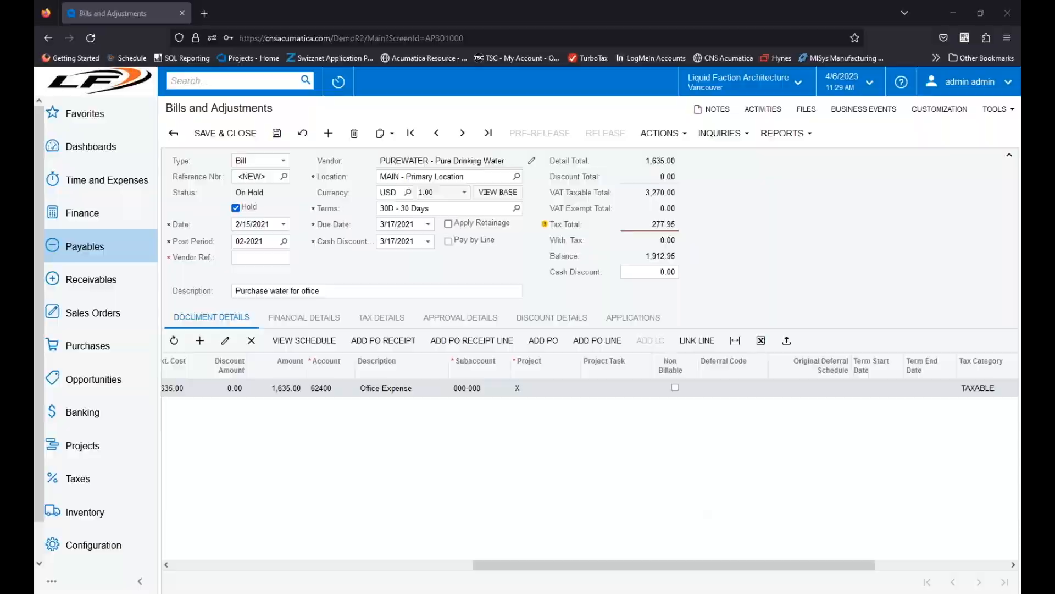
# Step: Switch to the PowerPoint slide show and advance past the Vendor/Customer Tax Zones slide
pyautogui.hotkey('alt', 'Tab')
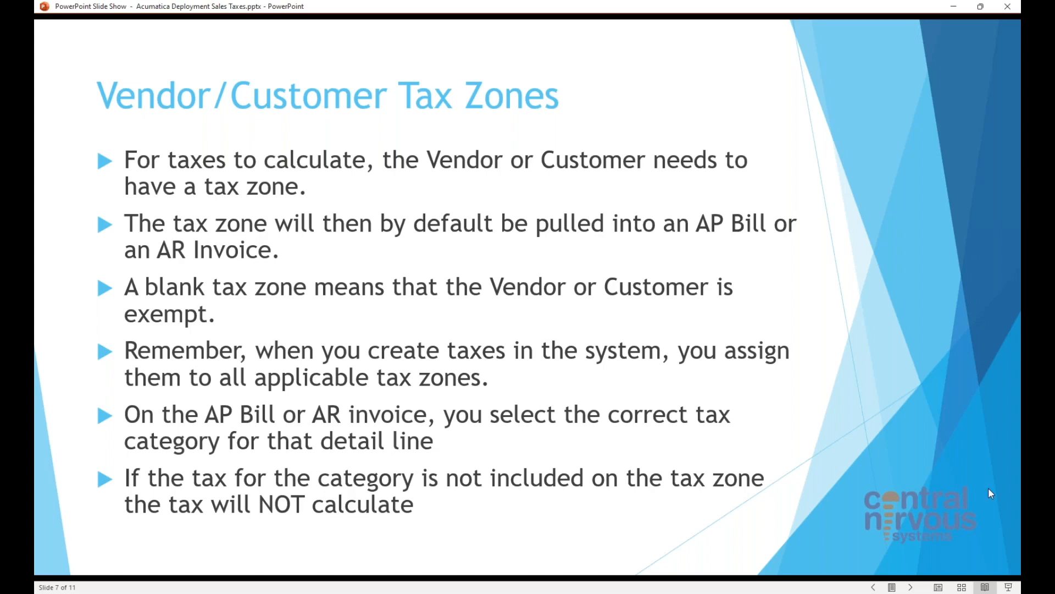
pyautogui.click(911, 587)
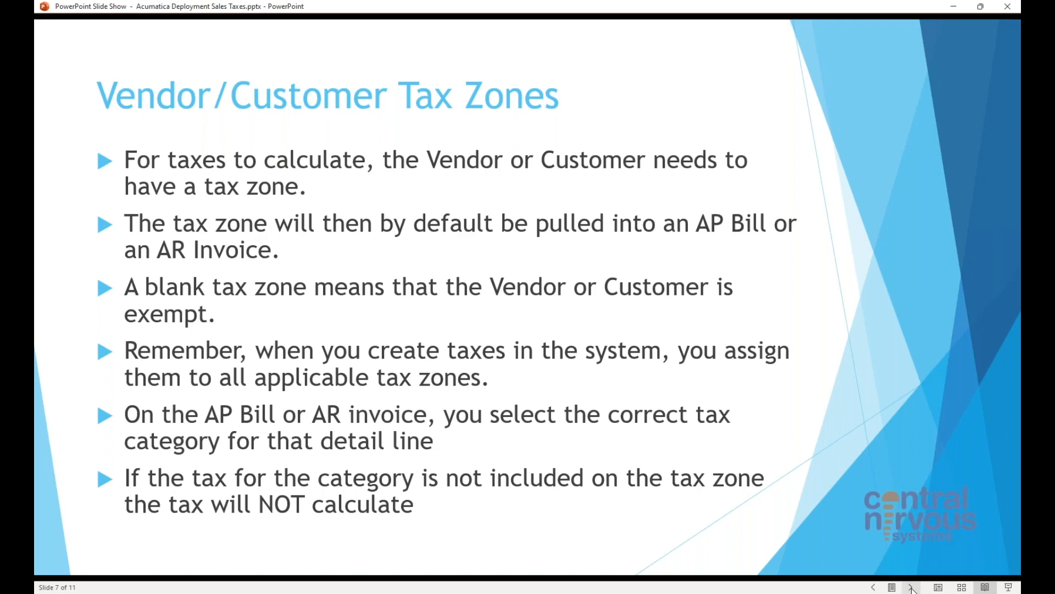
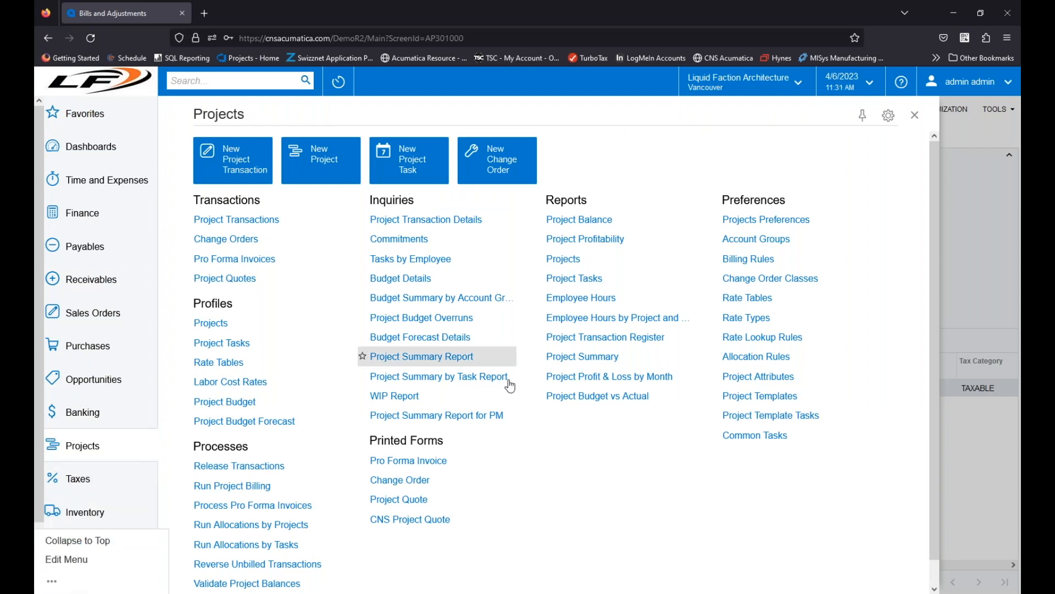
# Step: Discard the unsaved copy of the Pure Drinking Water bill and open the project quotes list
pyautogui.scroll(-1, 82, 542)
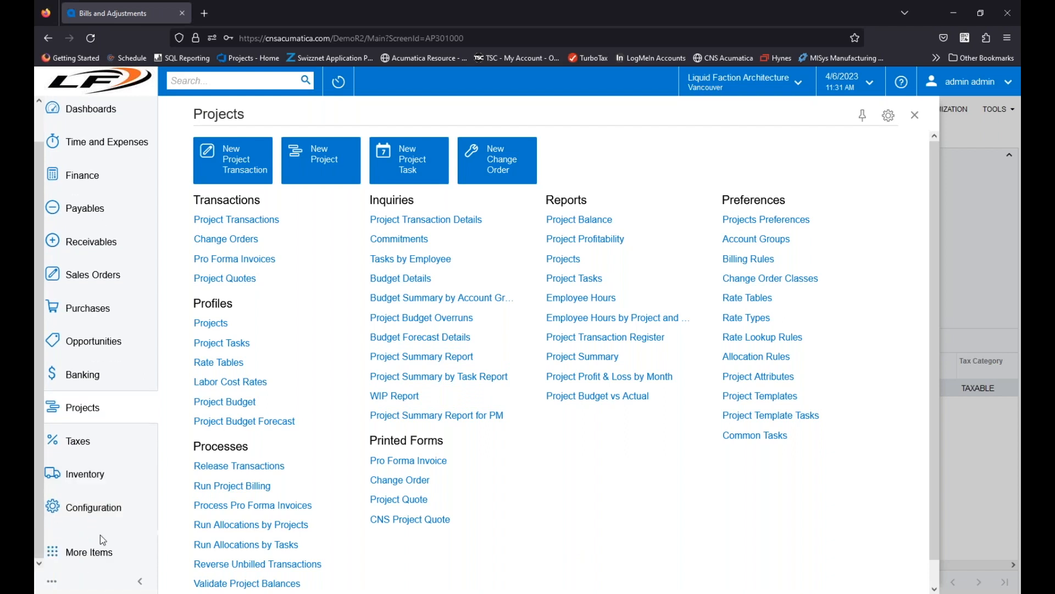
pyautogui.click(86, 554)
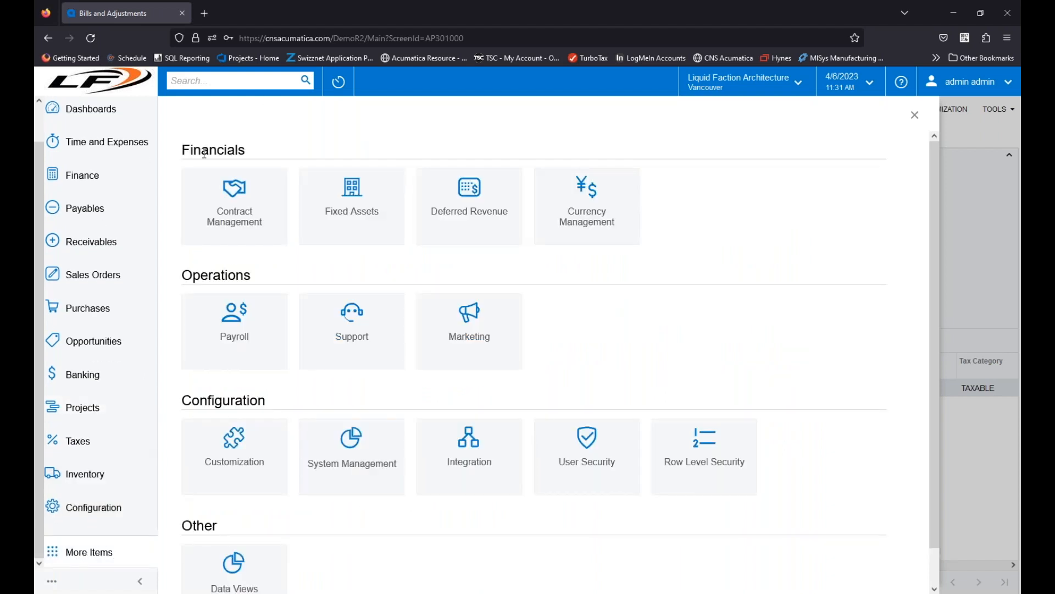
pyautogui.click(112, 334)
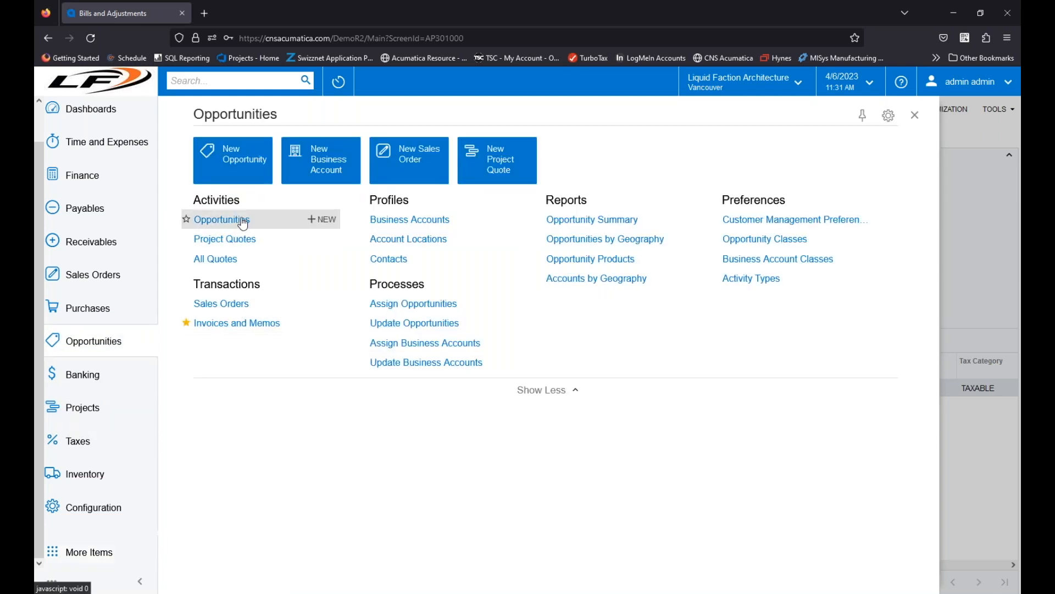
pyautogui.click(217, 243)
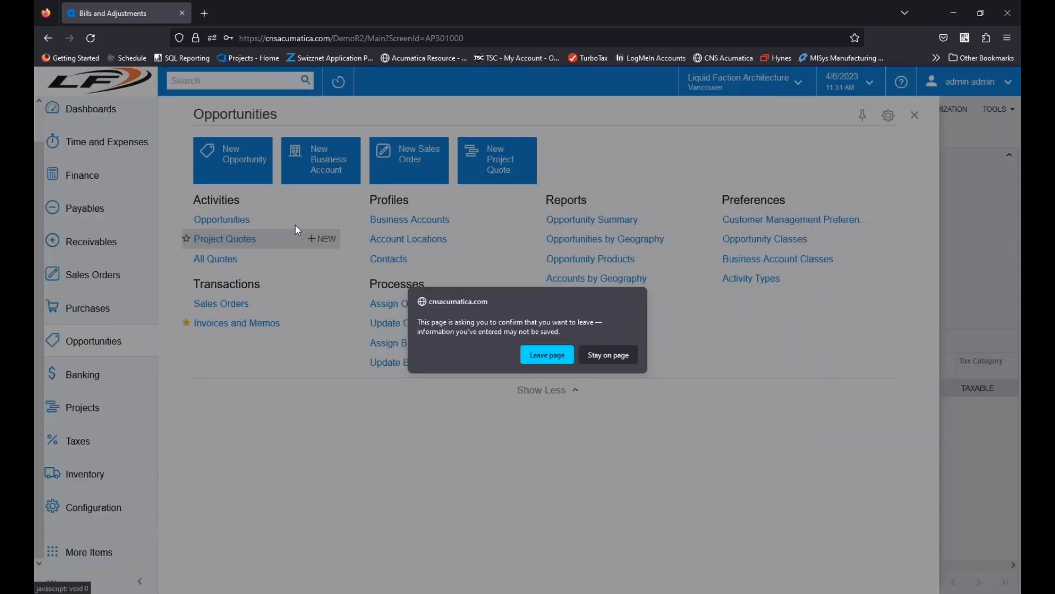
pyautogui.click(616, 362)
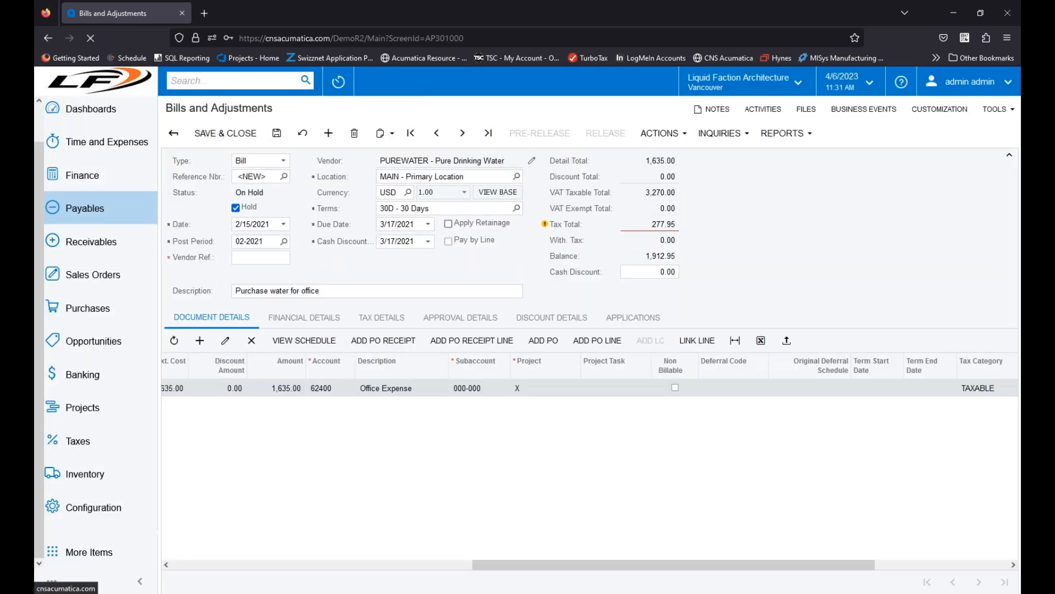
pyautogui.click(354, 133)
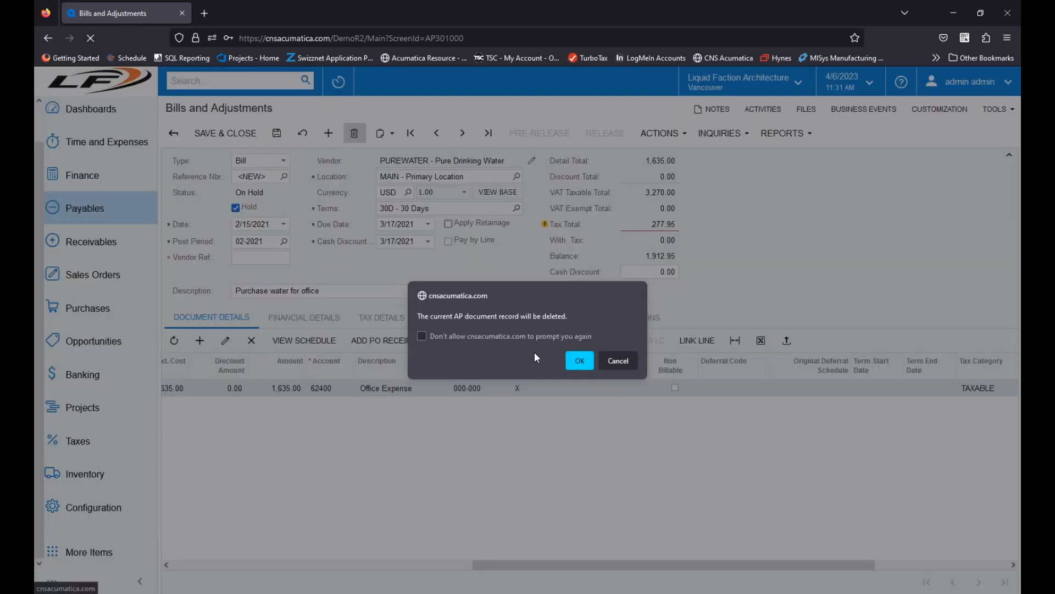
pyautogui.click(580, 361)
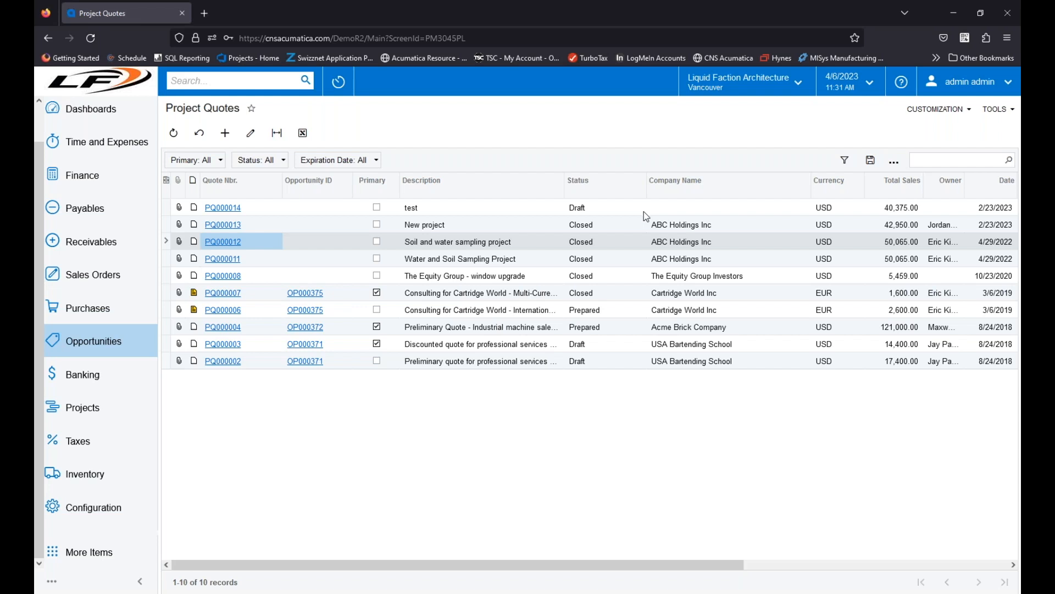
# Step: Open the Water and Soil Sampling Project quote and examine the tax categories of its estimation lines, including the Project Trailer Rental line
pyautogui.click(221, 263)
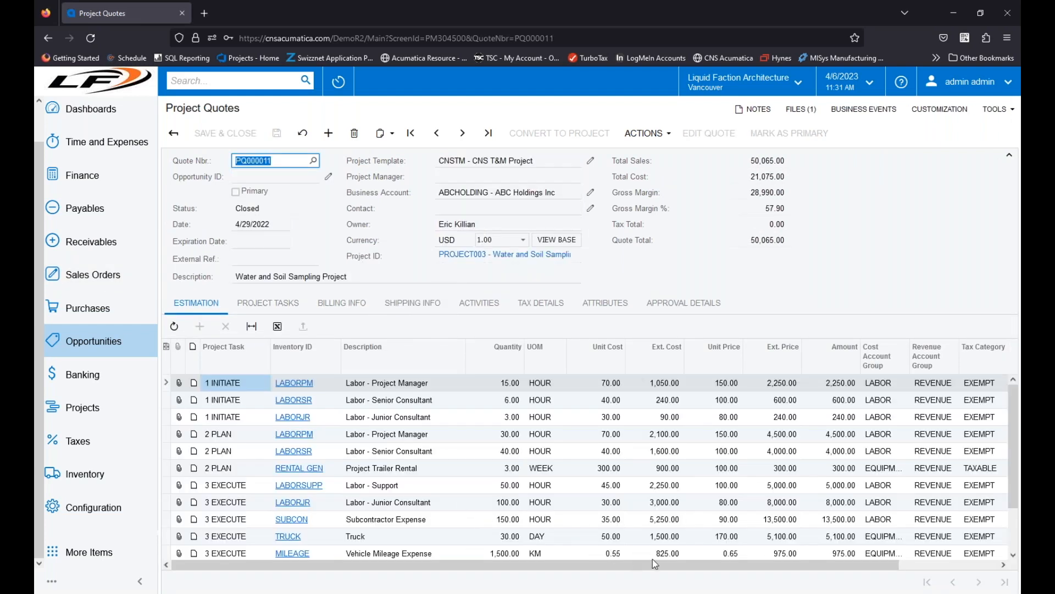
pyautogui.moveTo(575, 568); pyautogui.dragTo(606, 568)
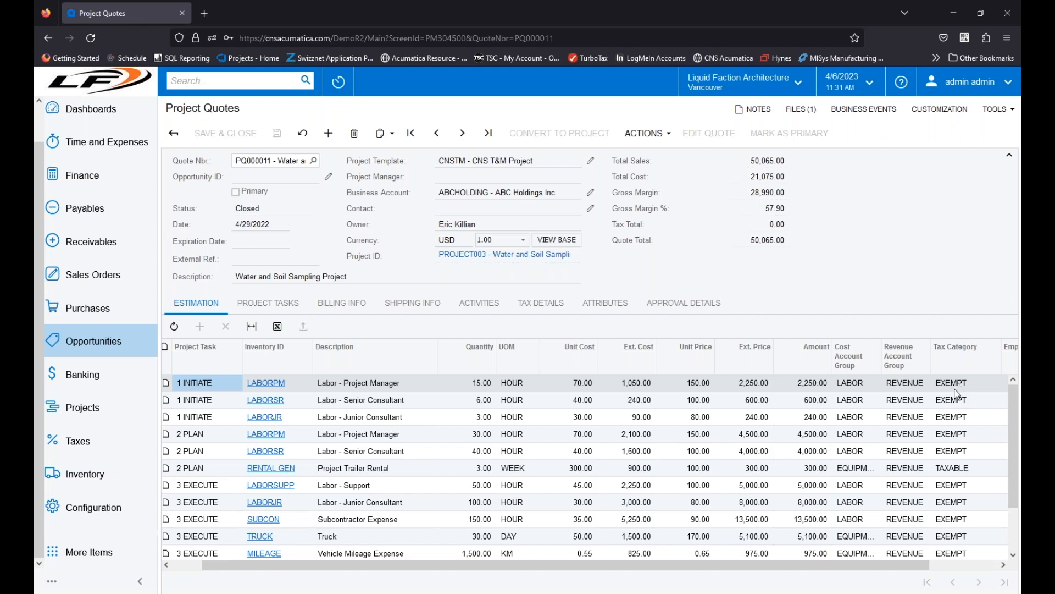
pyautogui.scroll(-2, 946, 407)
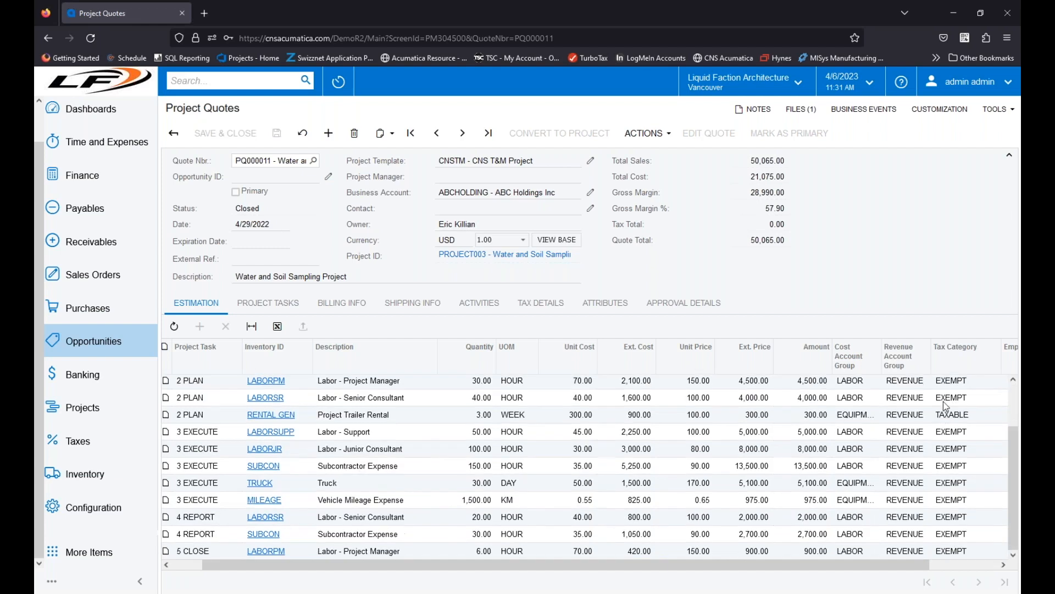
pyautogui.click(950, 418)
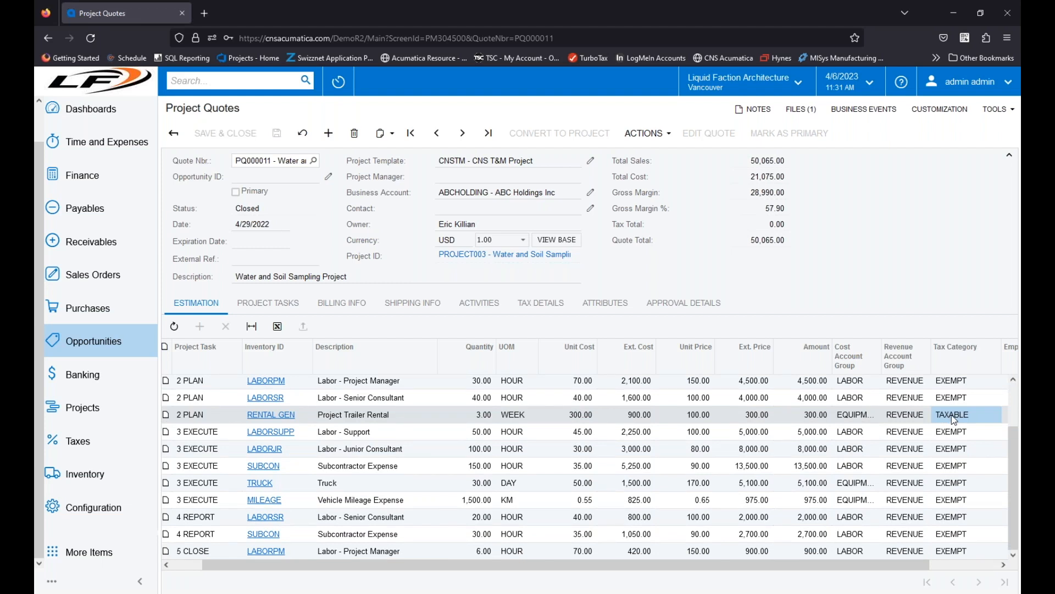
pyautogui.scroll(2, 953, 432)
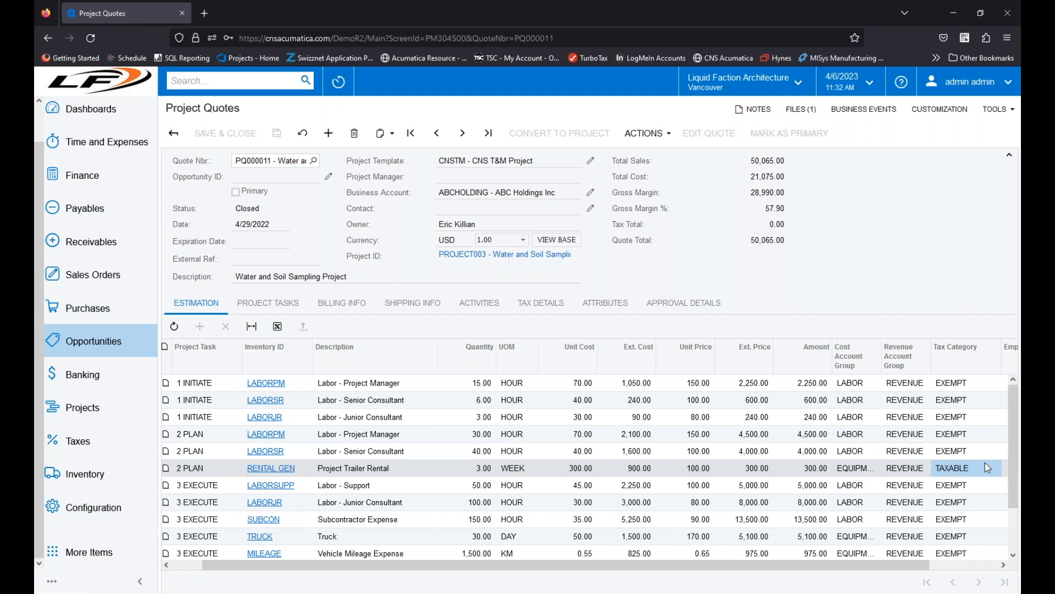
# Step: Check the tax category on the item records of RENTAL GEN and LABORSR from the quote's estimation lines, closing each record
pyautogui.rightClick(271, 471)
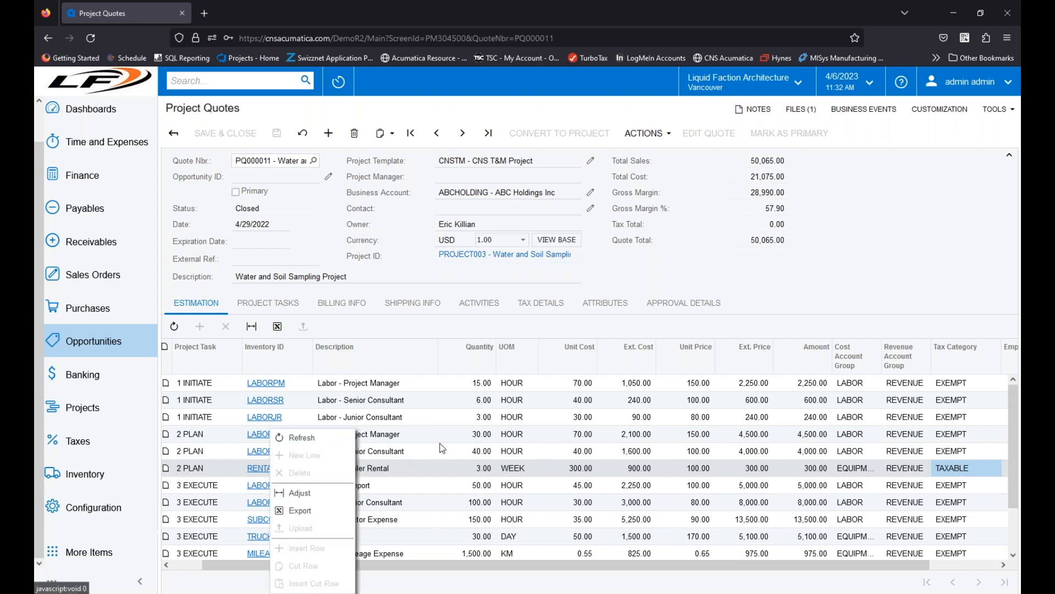
pyautogui.click(283, 472)
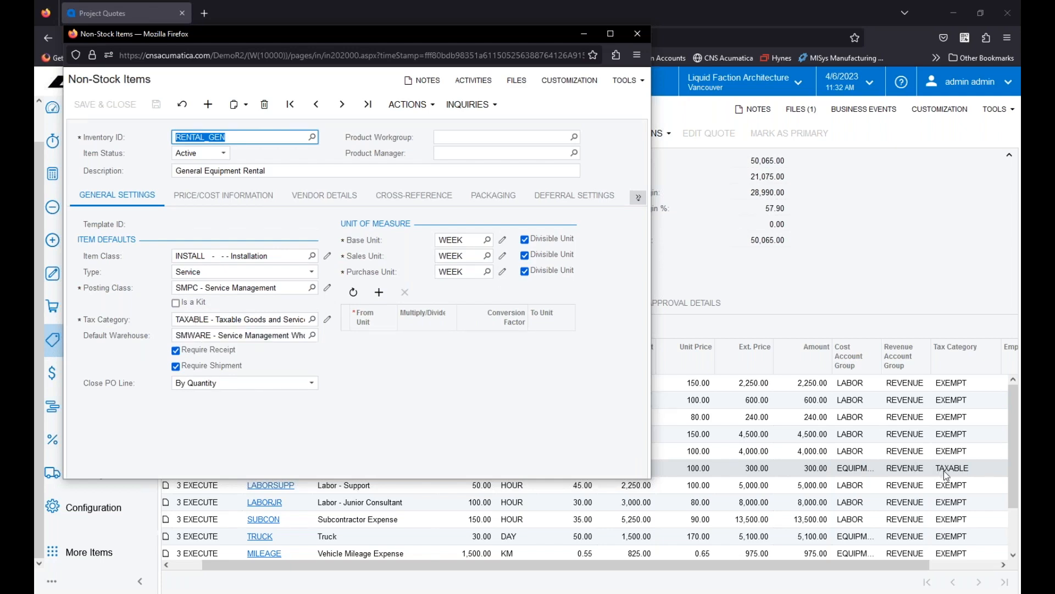
pyautogui.click(637, 34)
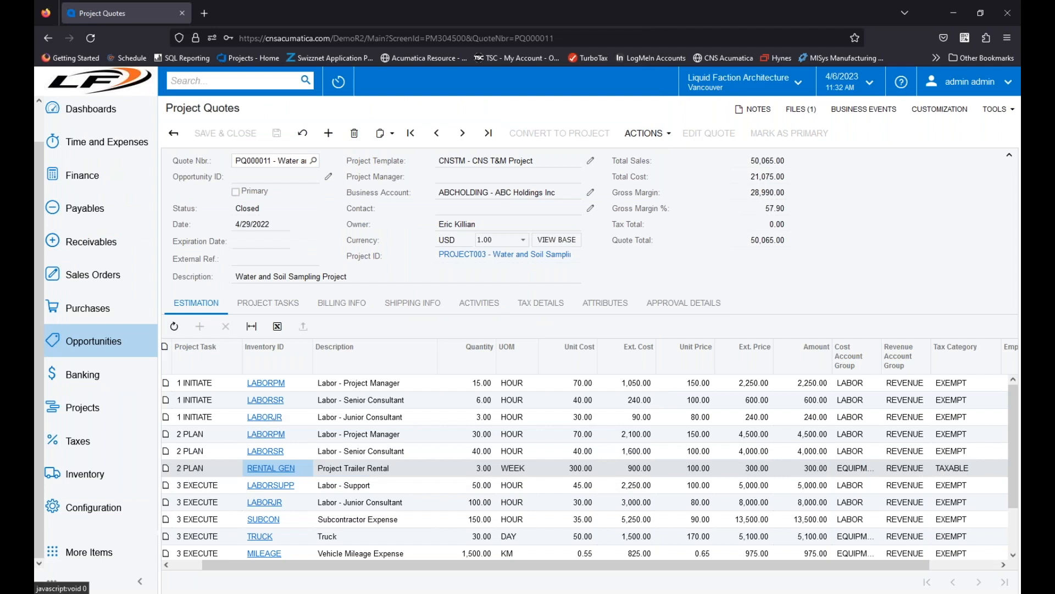
pyautogui.click(268, 404)
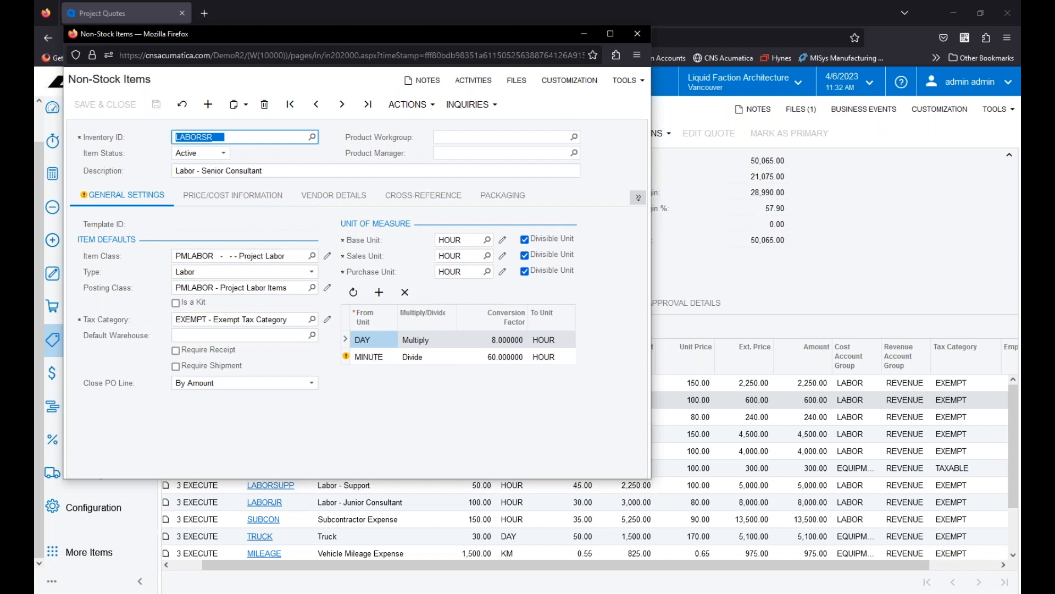
pyautogui.click(638, 34)
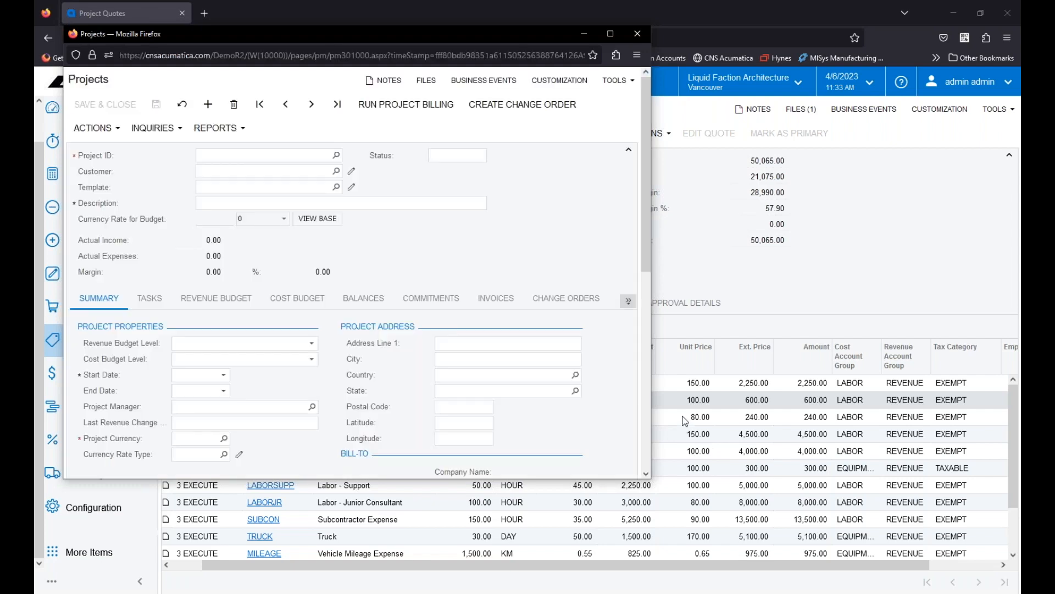
# Step: View the quote's linked project PROJECT003 in a full-size window and examine the tax categories on its revenue budget lines
pyautogui.click(610, 33)
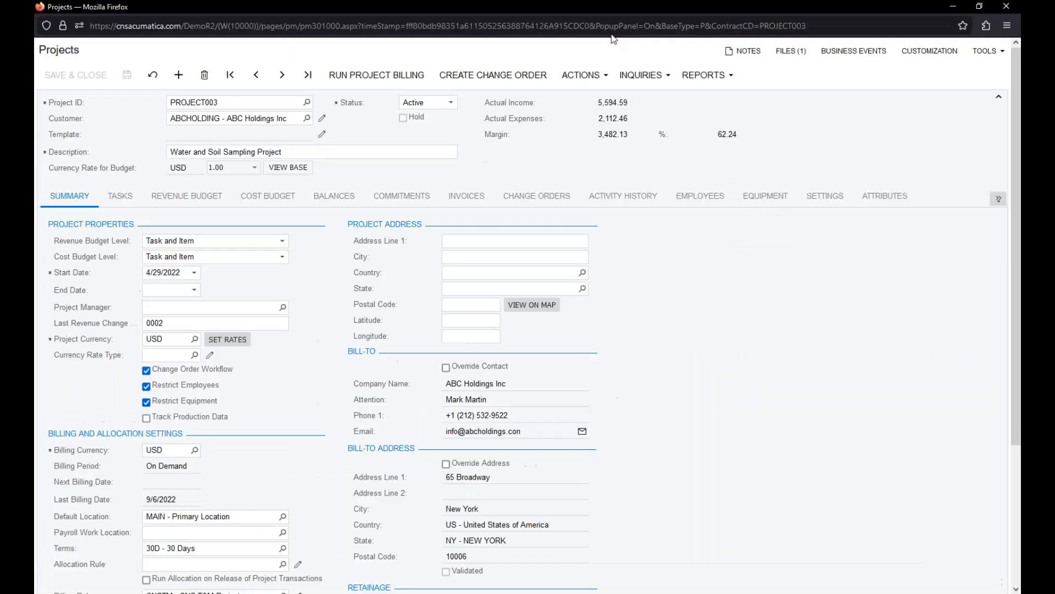
pyautogui.click(216, 203)
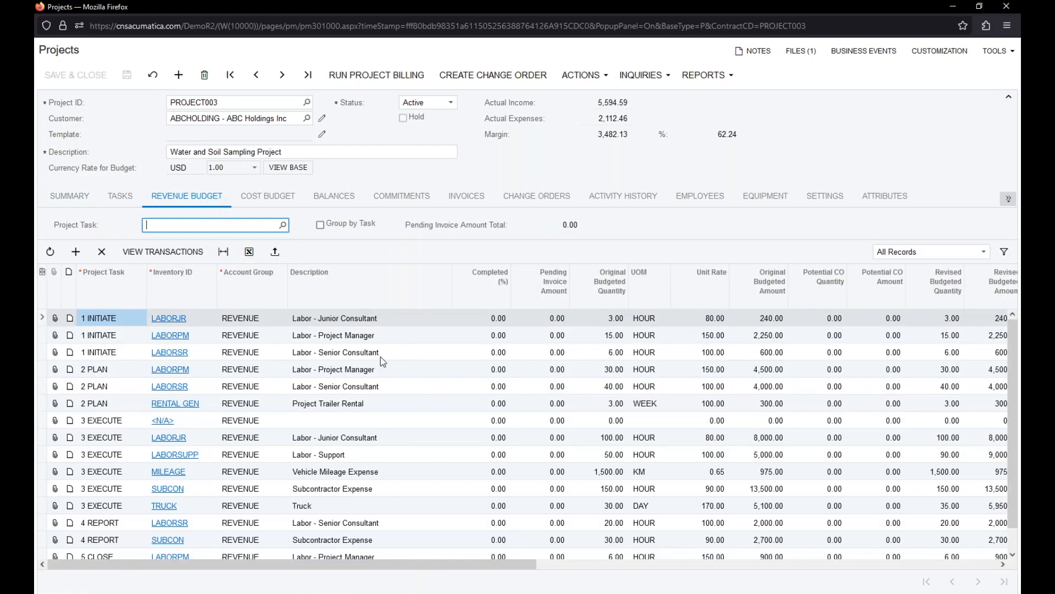
pyautogui.moveTo(454, 565); pyautogui.dragTo(833, 572)
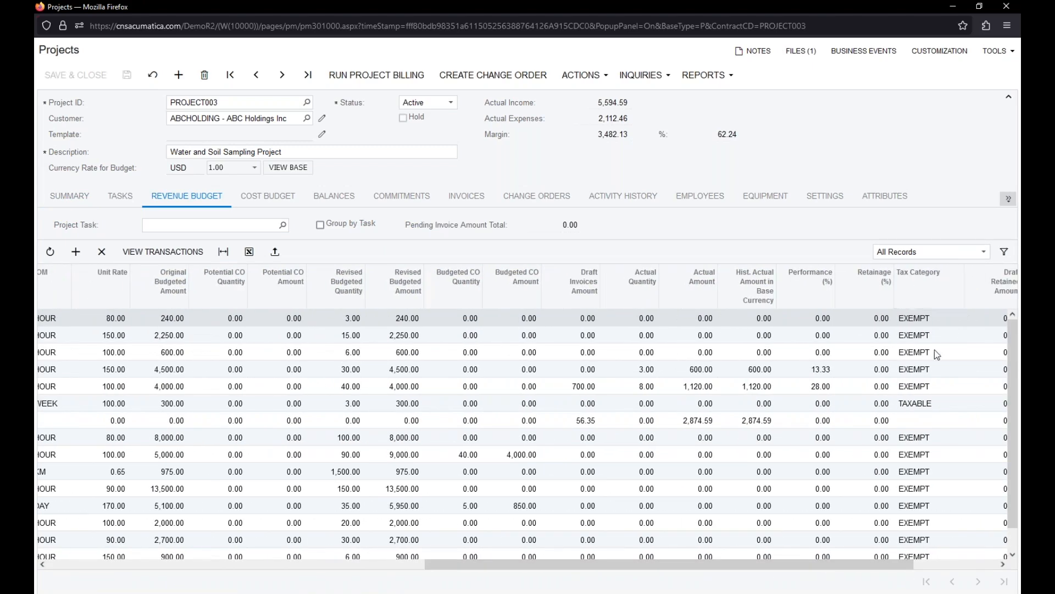
pyautogui.click(915, 409)
pyautogui.moveTo(831, 565); pyautogui.dragTo(230, 574)
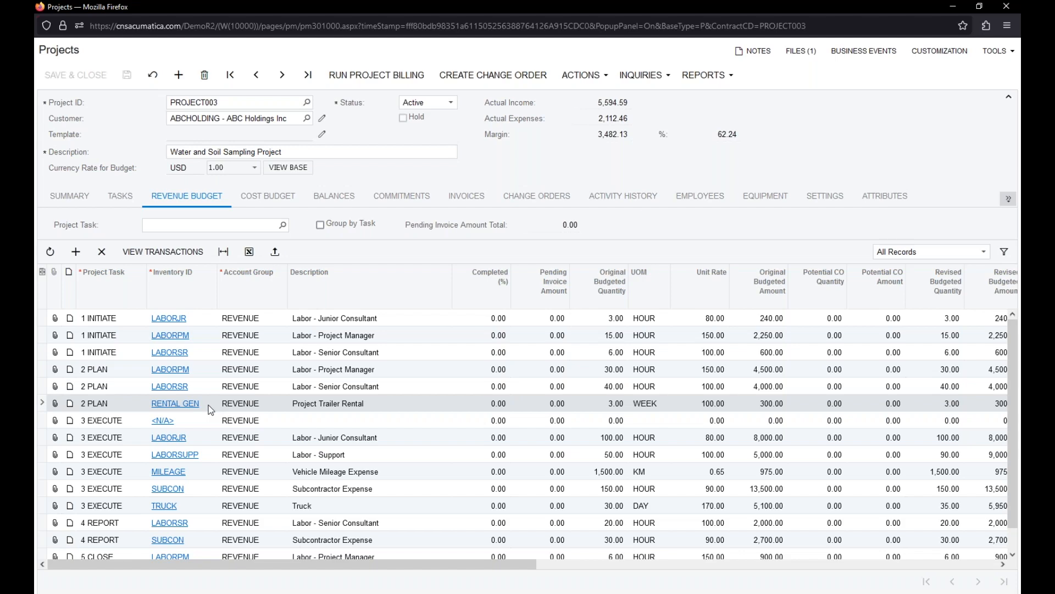
# Step: Review PROJECT003's billing and allocation settings, return to its revenue budget, and close the project window
pyautogui.click(70, 197)
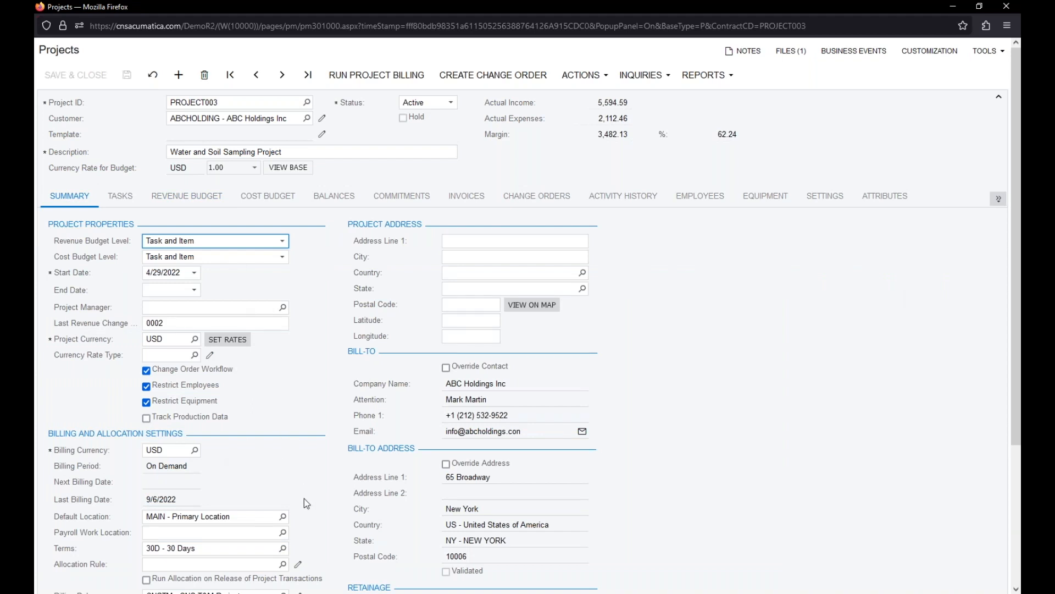
pyautogui.scroll(-2, 228, 457)
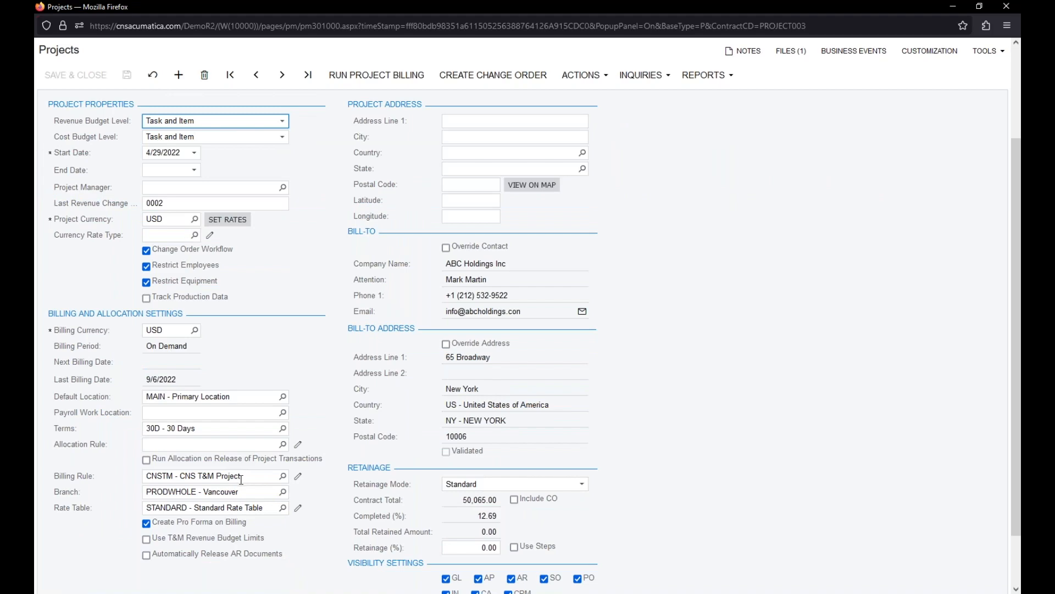
pyautogui.scroll(2, 249, 457)
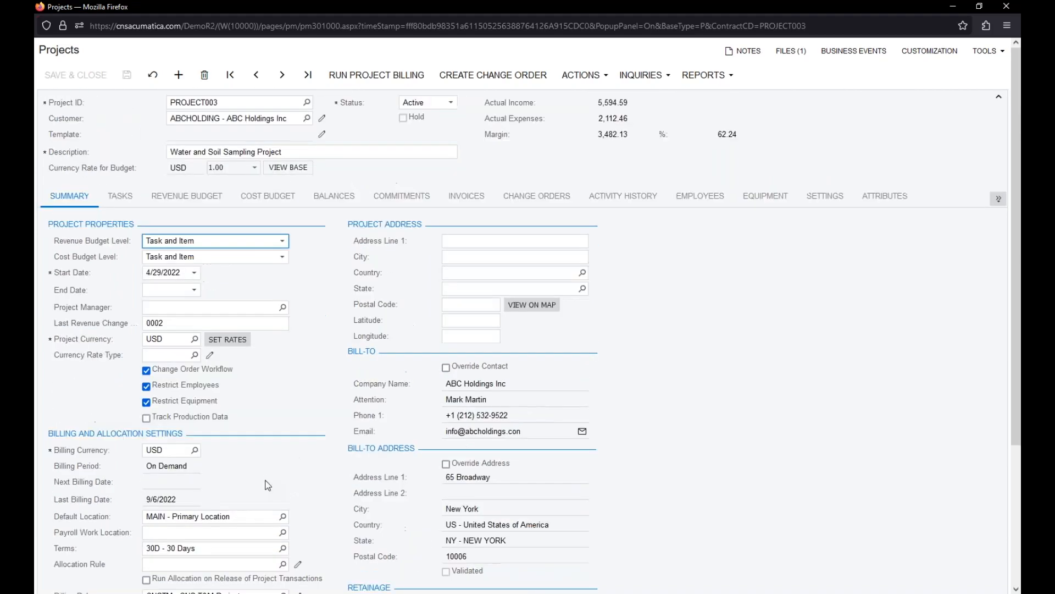
pyautogui.click(223, 199)
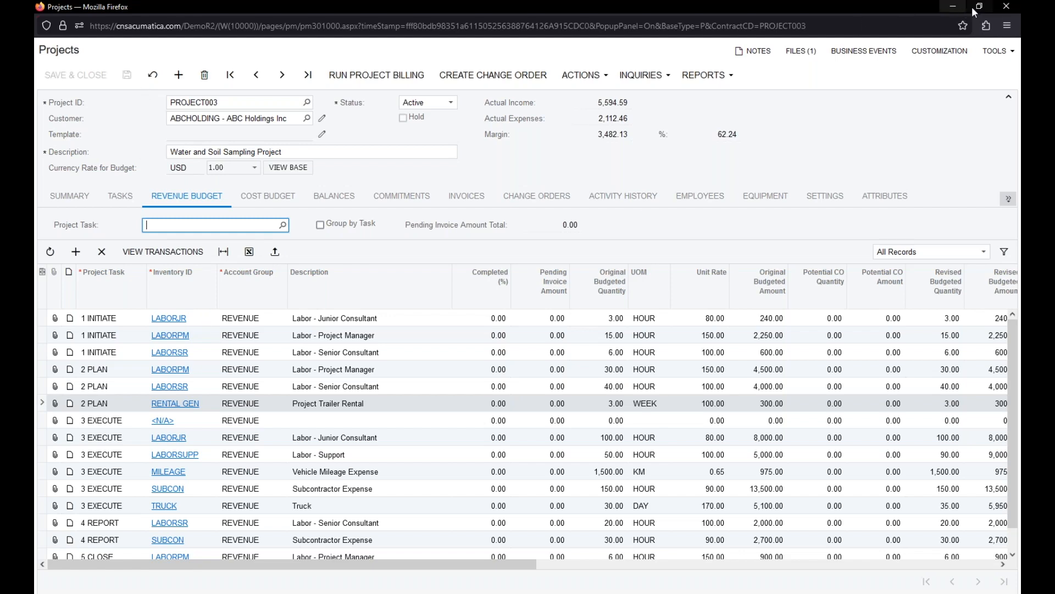
pyautogui.click(1007, 8)
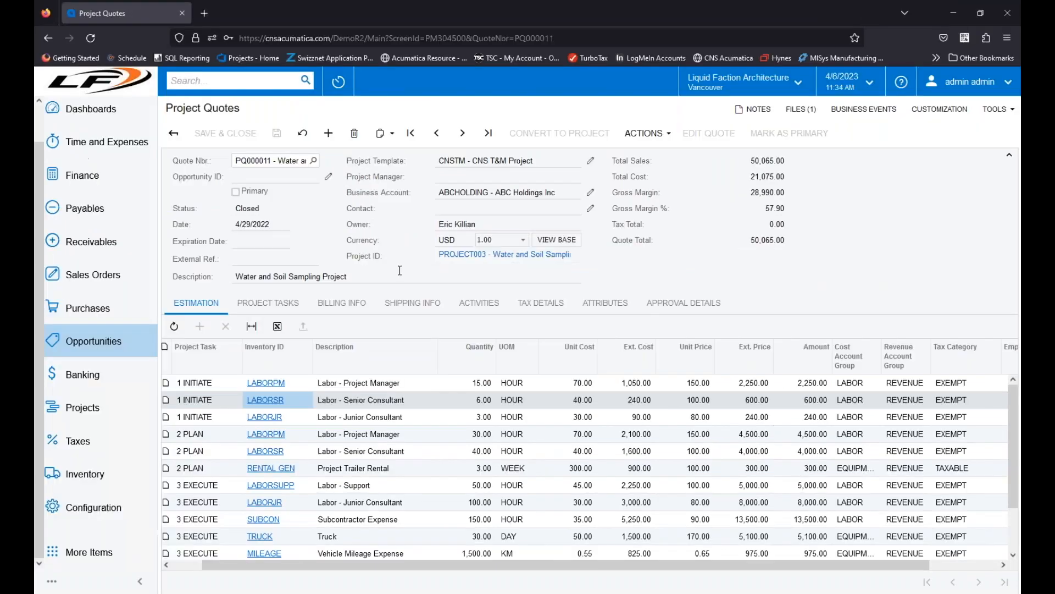
# Step: Search the projects list for "fixed" and open the Brasskey Bar milestone billing project FIXEDP01
pyautogui.click(100, 414)
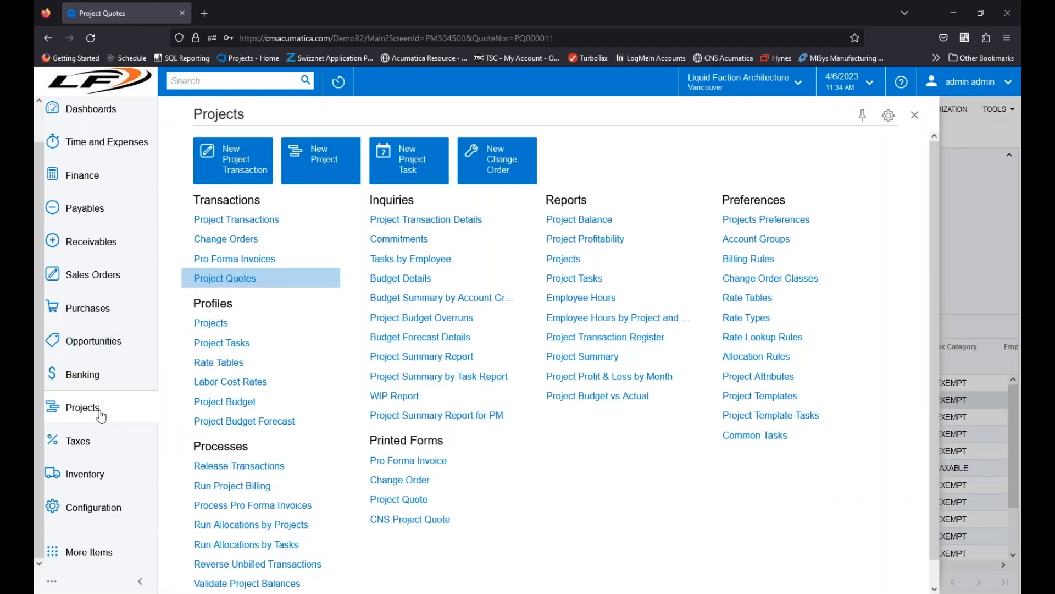
pyautogui.click(211, 324)
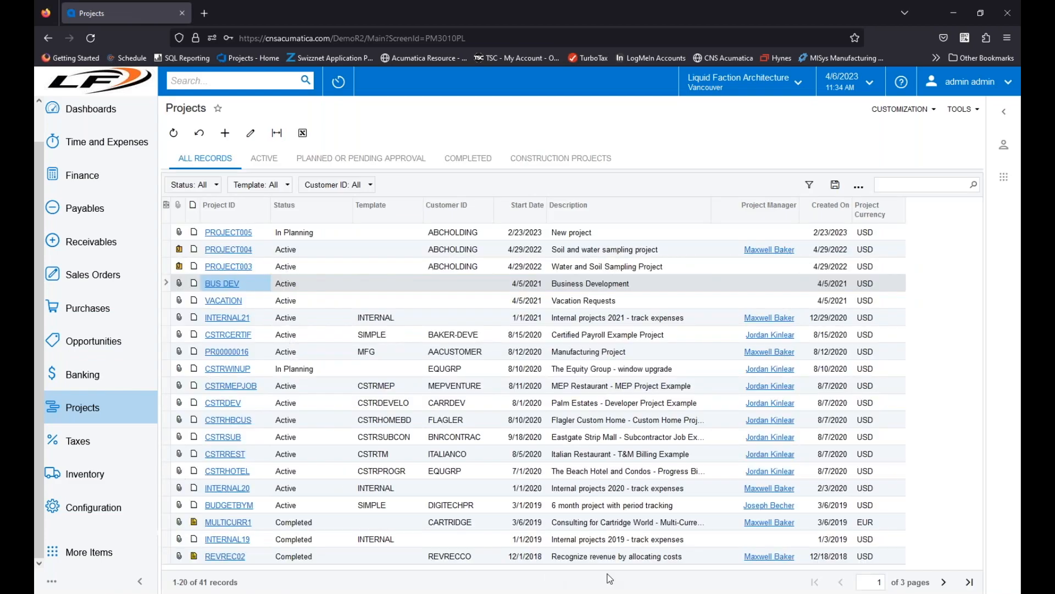
pyautogui.click(944, 581)
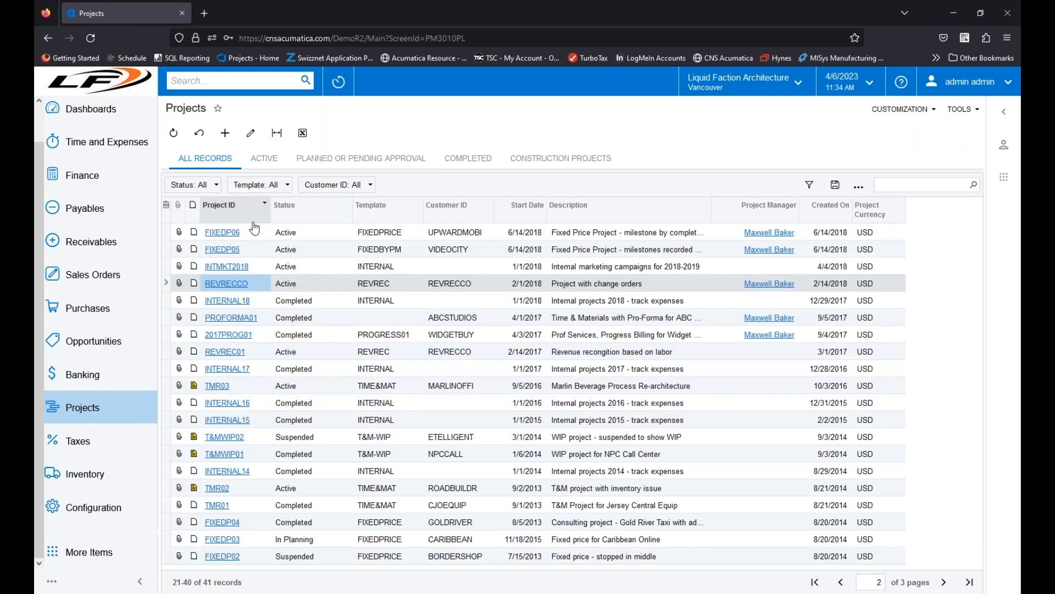
pyautogui.click(840, 581)
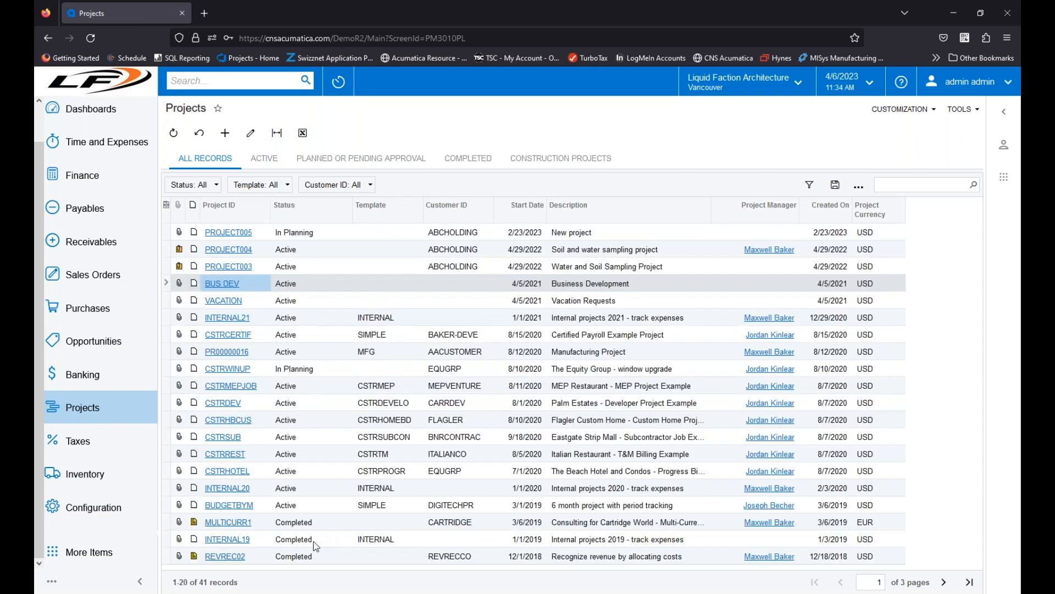
pyautogui.click(940, 183)
pyautogui.press('Return')
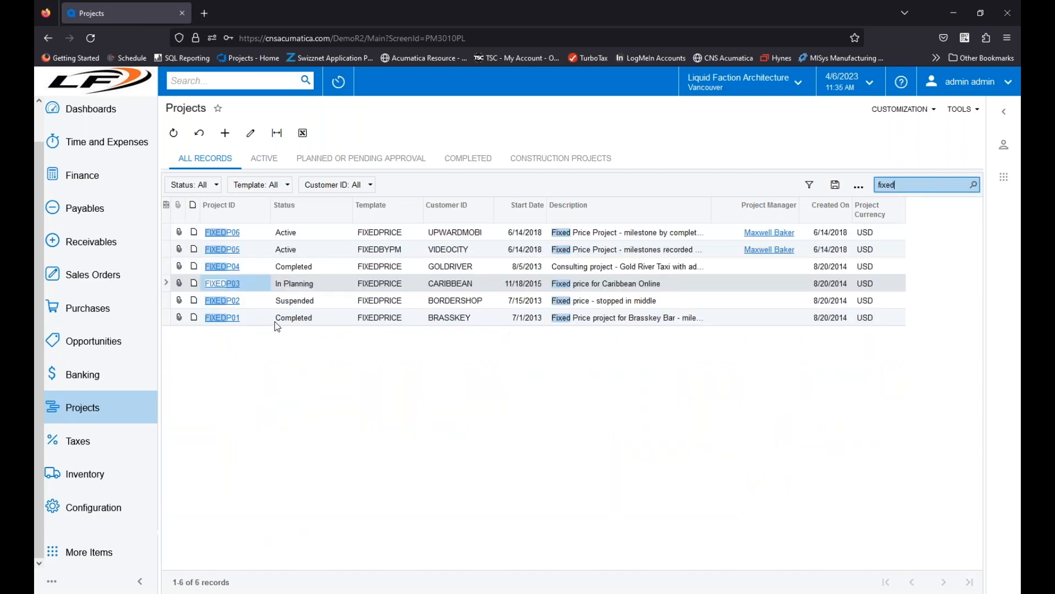
pyautogui.click(226, 319)
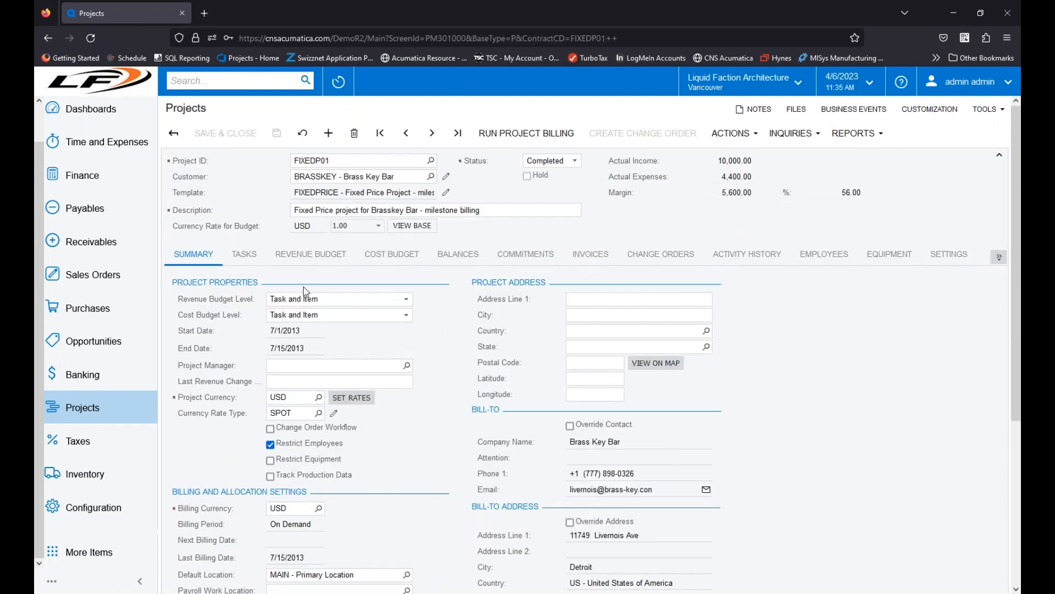
# Step: Review FIXEDP01's billing and allocation settings and show its revenue budget lines
pyautogui.scroll(-4, 354, 460)
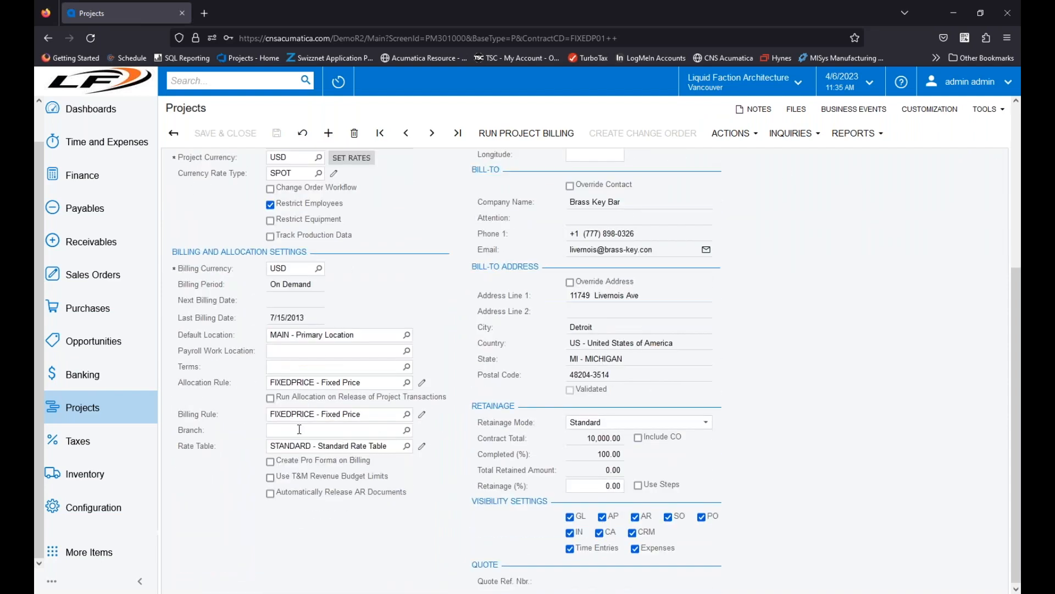
pyautogui.scroll(4, 358, 387)
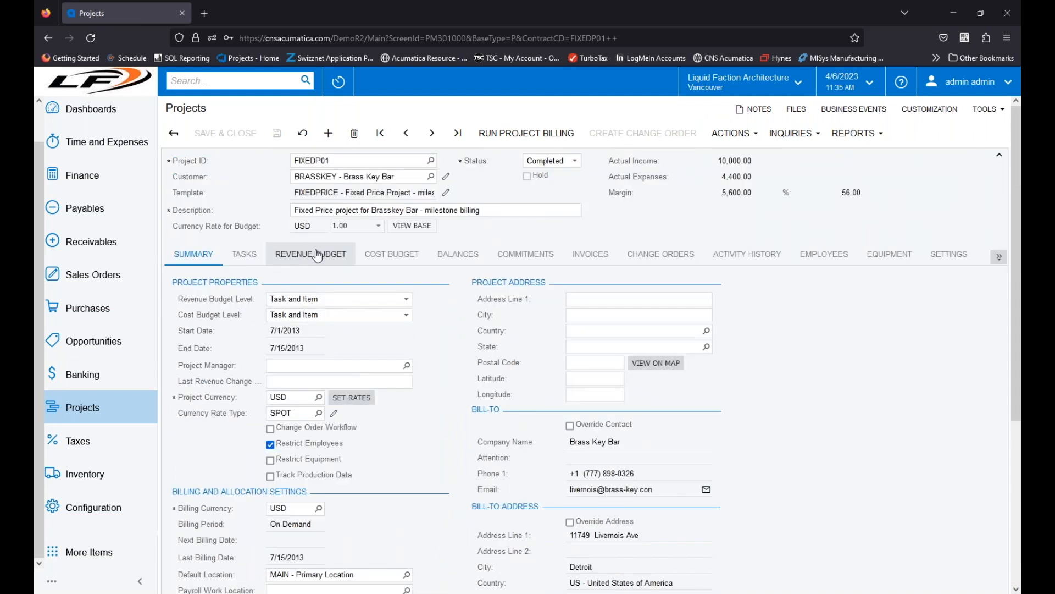
pyautogui.click(317, 255)
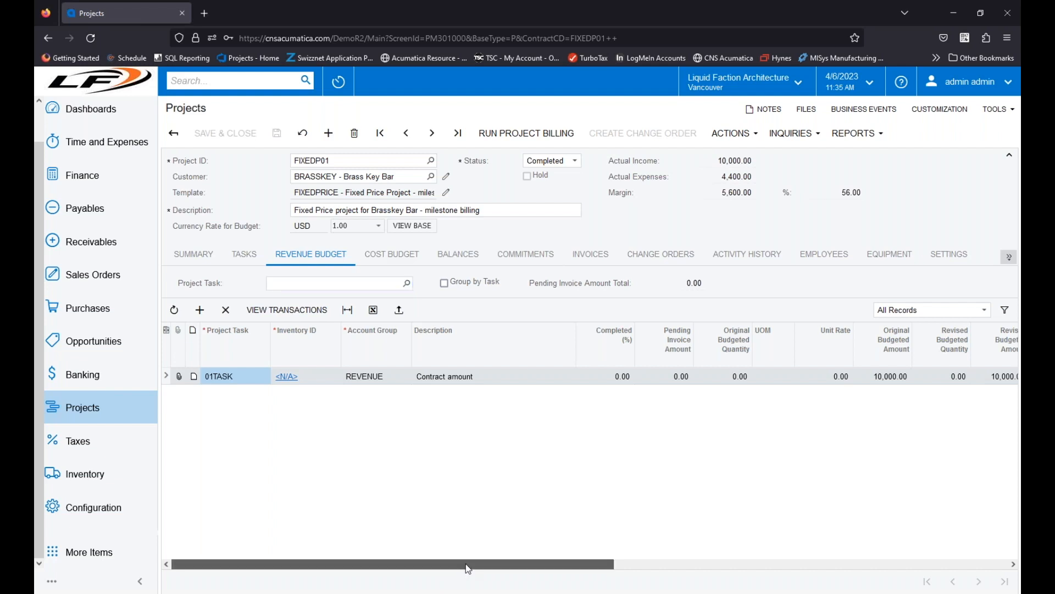
# Step: Check the tax category on FIXEDP01's revenue budget line, view its 7/8/2013 milestone invoice, and close the invoice window
pyautogui.moveTo(466, 563); pyautogui.dragTo(836, 563)
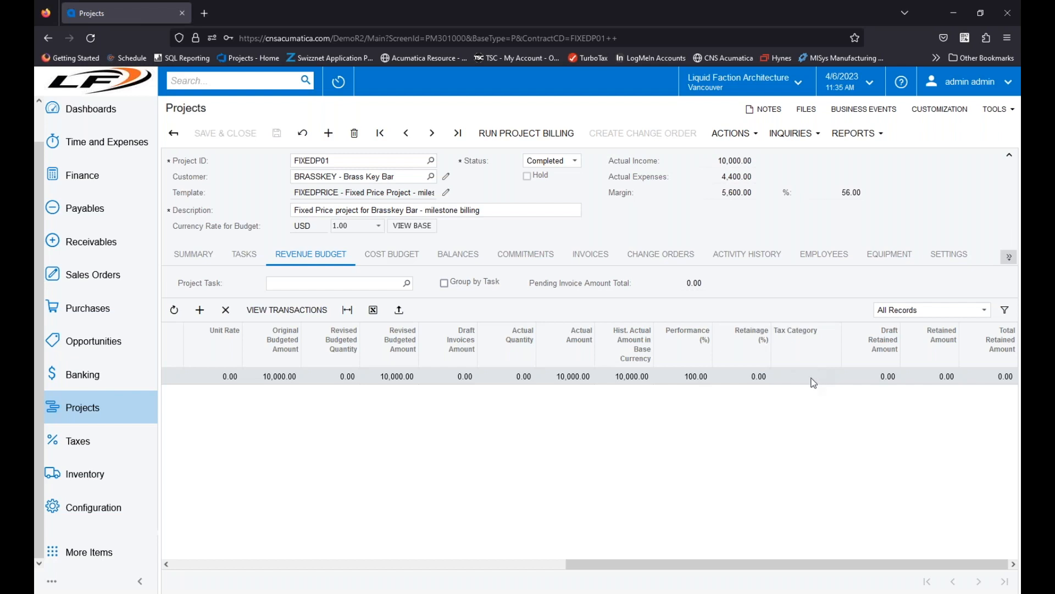
pyautogui.click(590, 254)
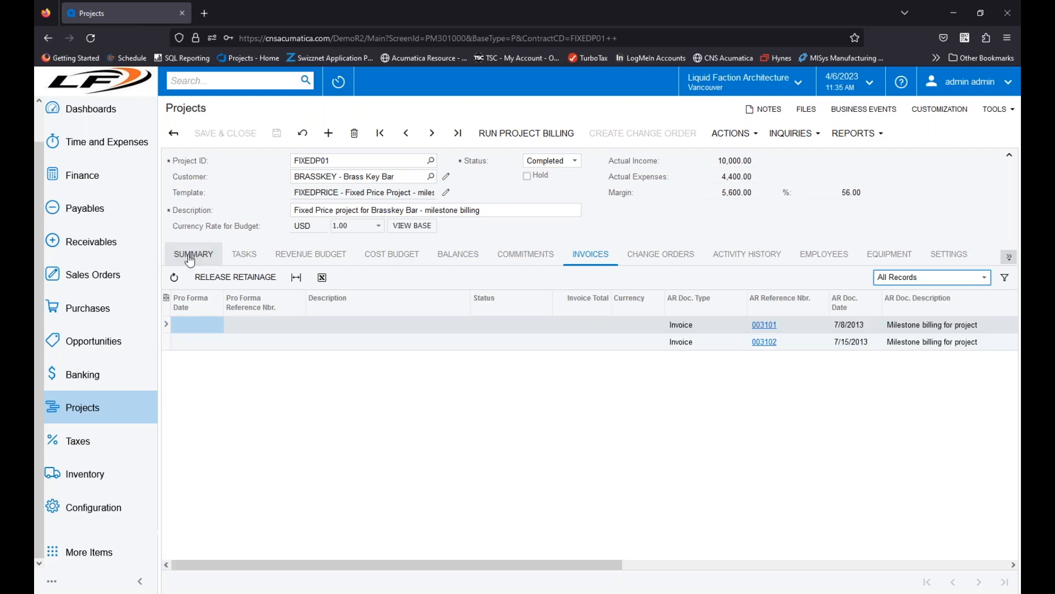
pyautogui.click(765, 325)
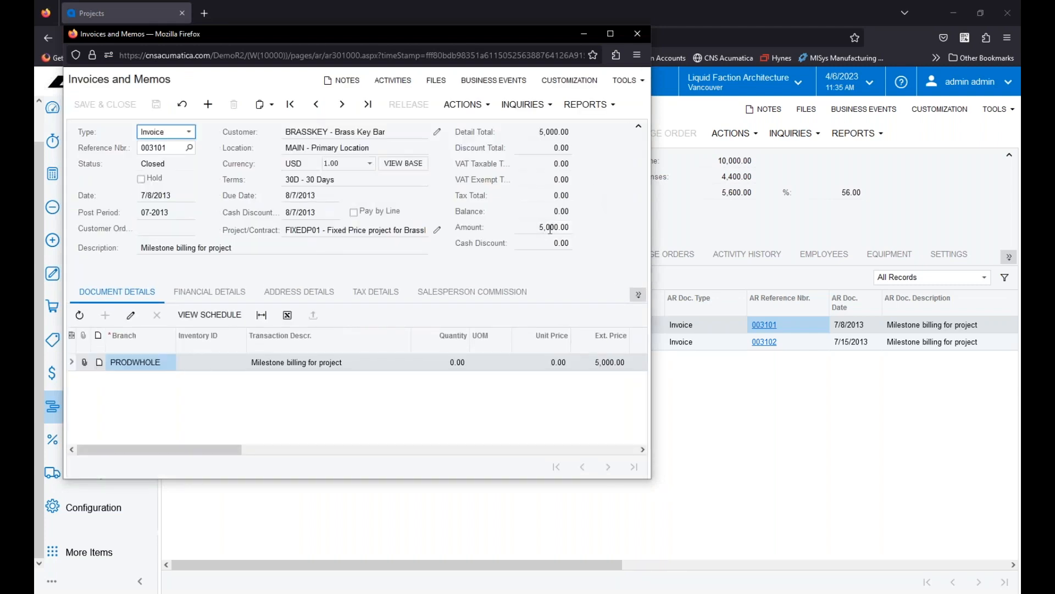
pyautogui.click(642, 34)
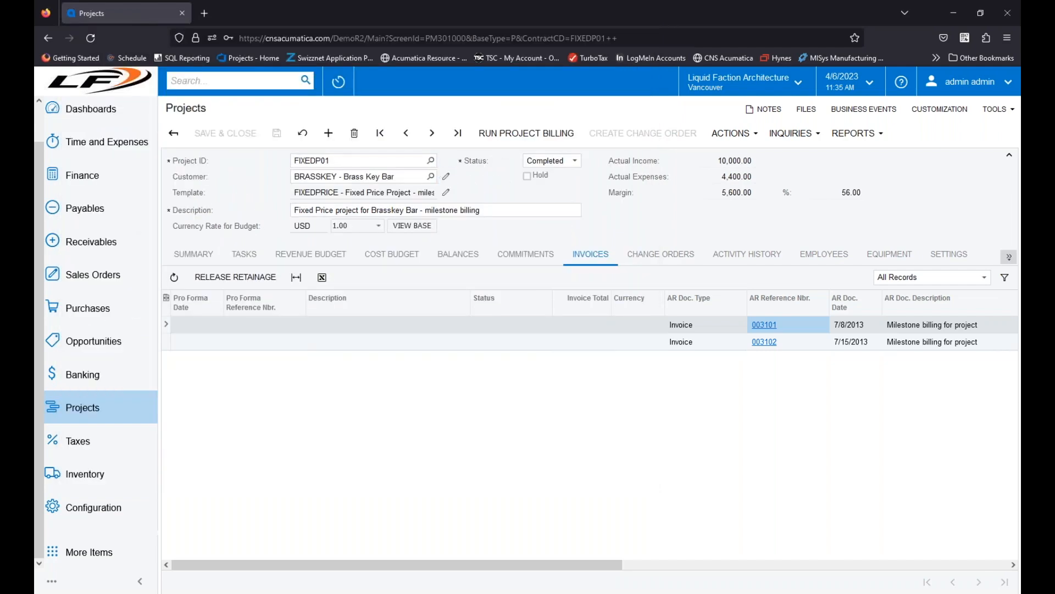
# Step: Open fixed-price projects FIXEDP04 and FIXEDP06 in turn and check the tax category on their revenue budget lines
pyautogui.click(431, 161)
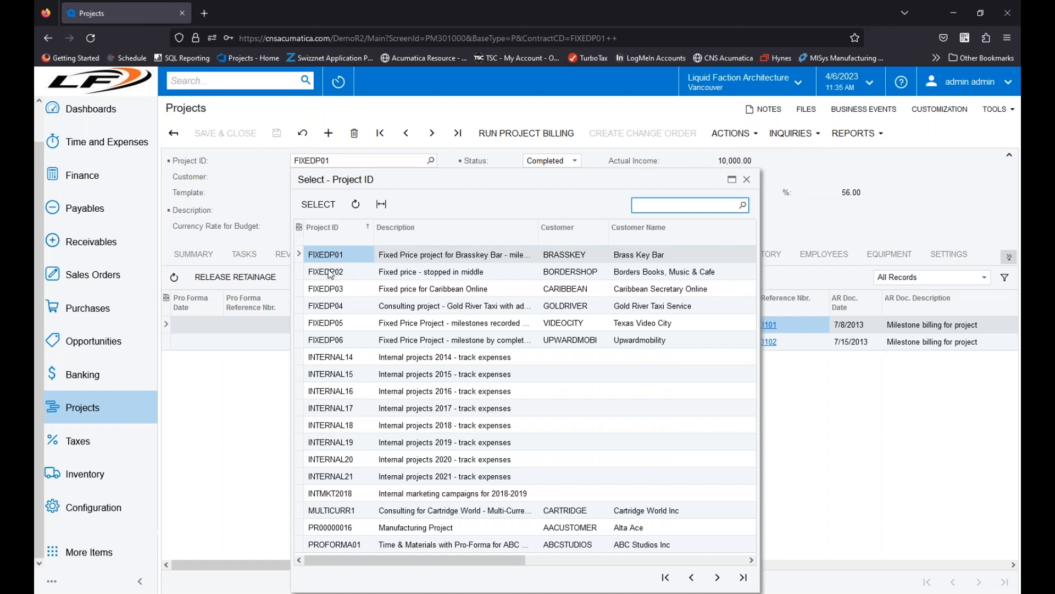
pyautogui.doubleClick(335, 306)
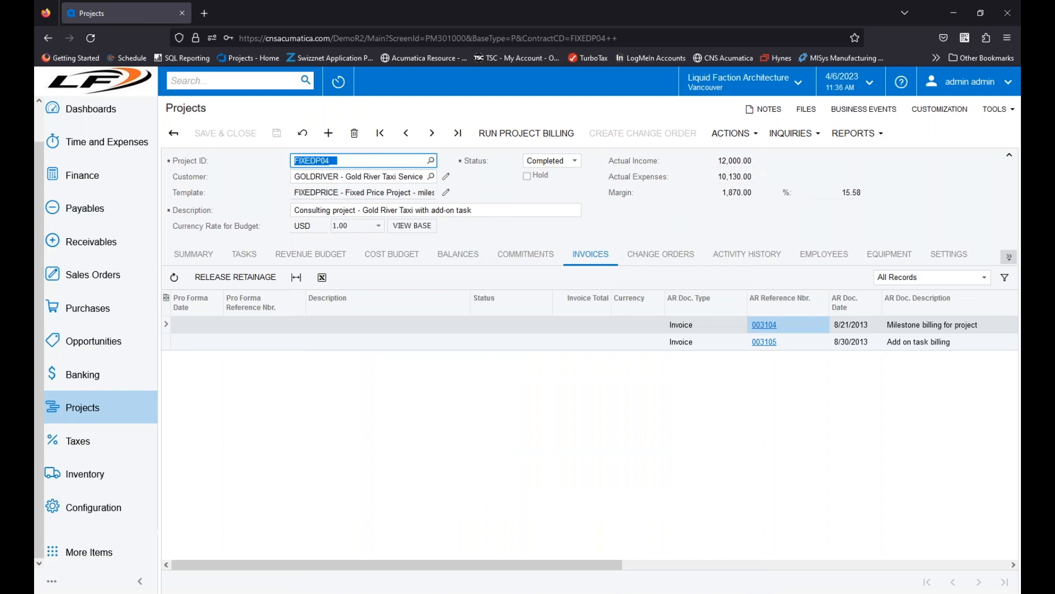
pyautogui.click(190, 256)
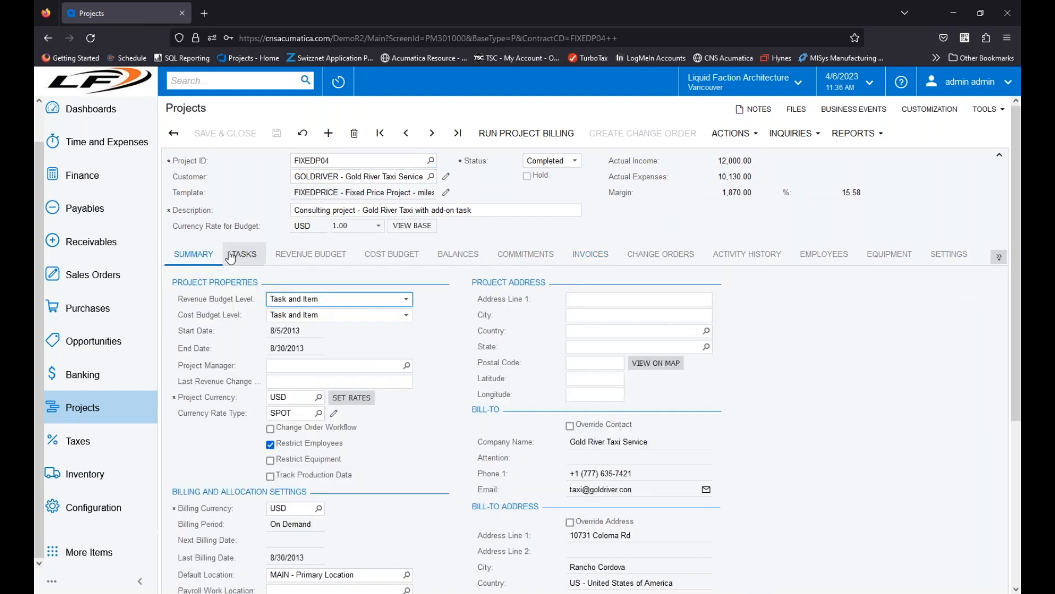
pyautogui.click(350, 257)
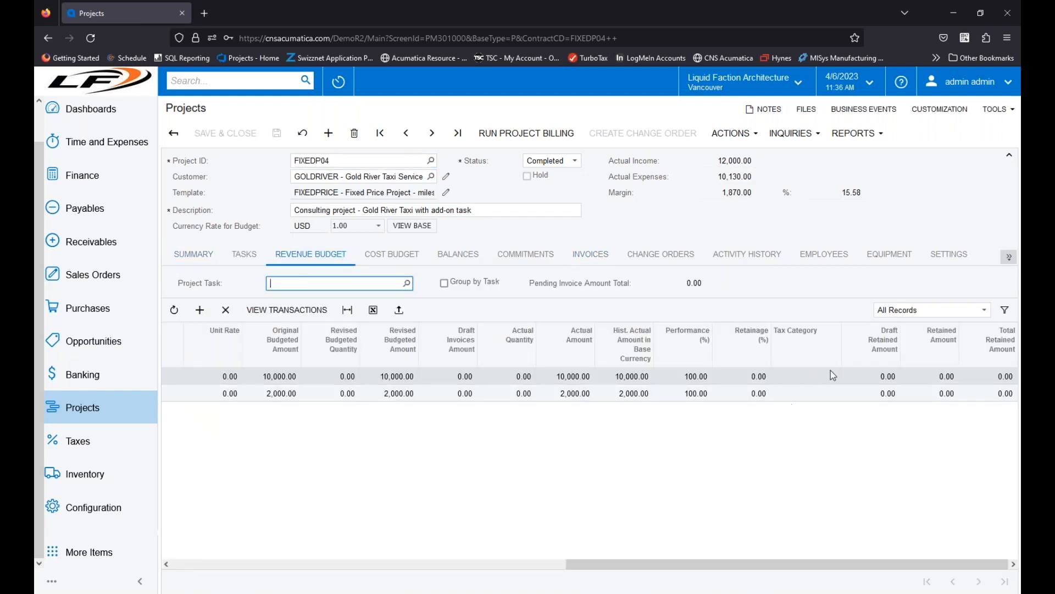
pyautogui.click(430, 161)
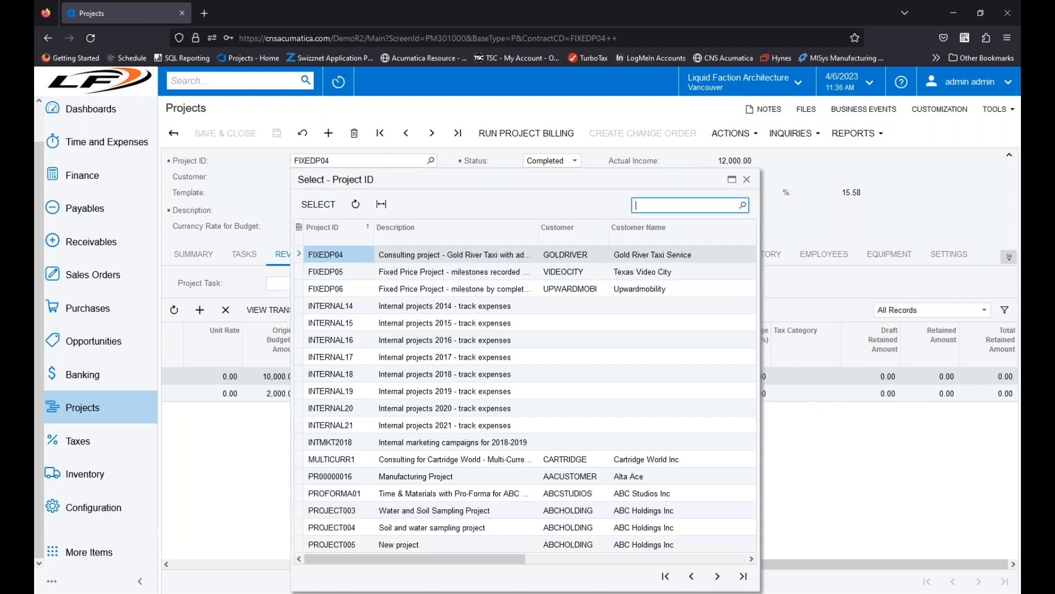
pyautogui.doubleClick(329, 287)
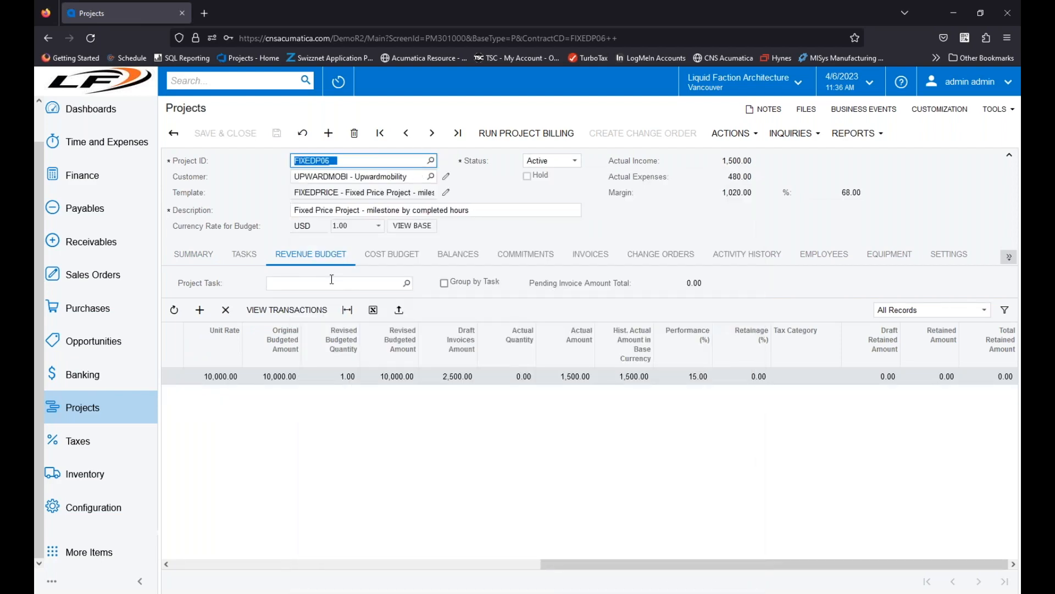
# Step: Open project FIXEDP05 for Texas Video City and examine the tax category and amounts on its revenue budget line
pyautogui.click(431, 160)
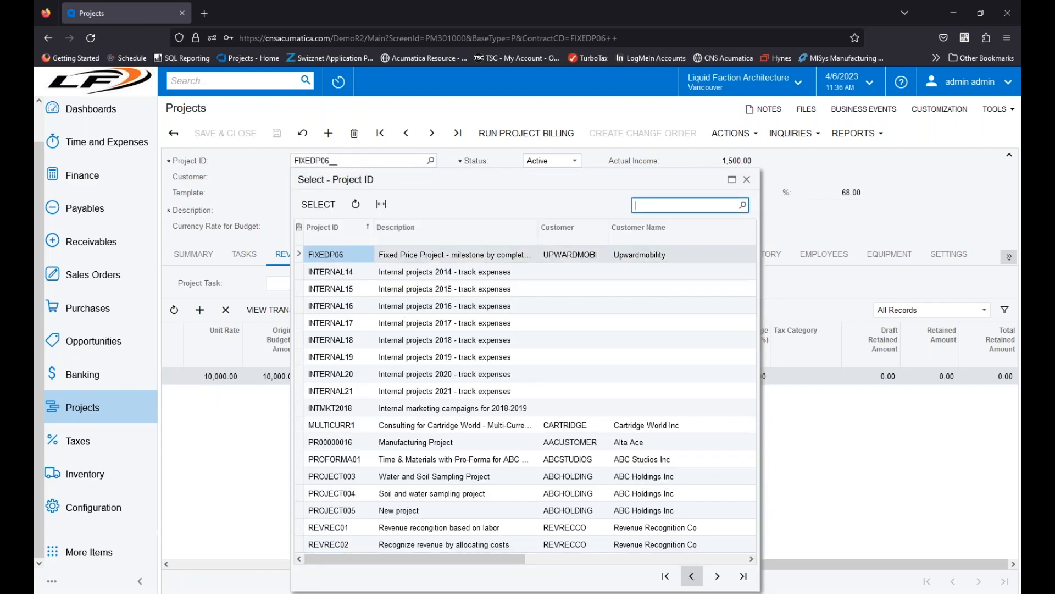
pyautogui.click(691, 576)
pyautogui.doubleClick(338, 512)
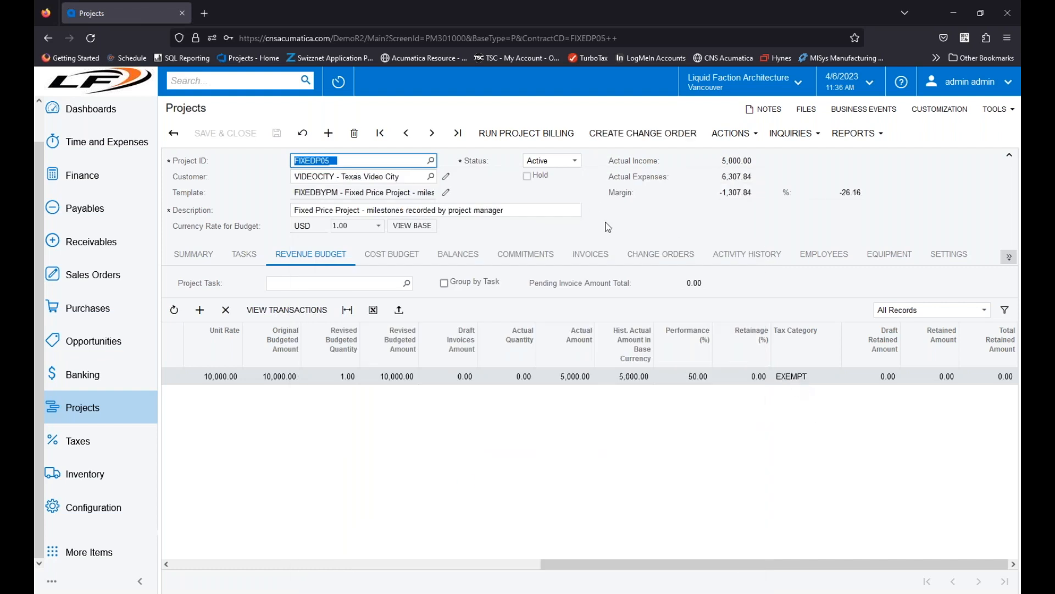
pyautogui.click(432, 161)
pyautogui.click(448, 160)
pyautogui.moveTo(617, 565); pyautogui.dragTo(248, 564)
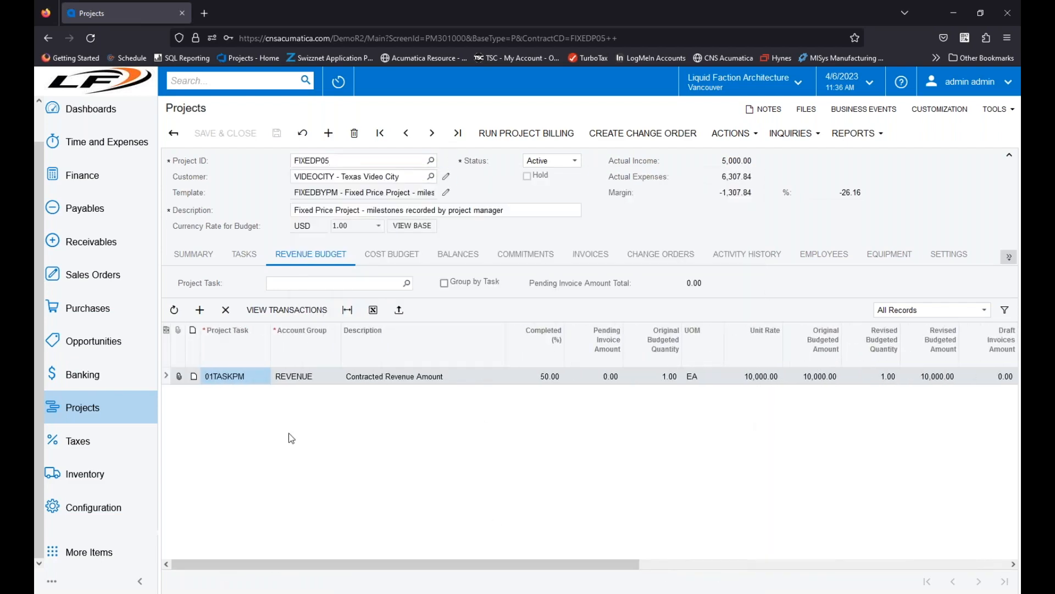
pyautogui.moveTo(431, 571); pyautogui.dragTo(523, 564)
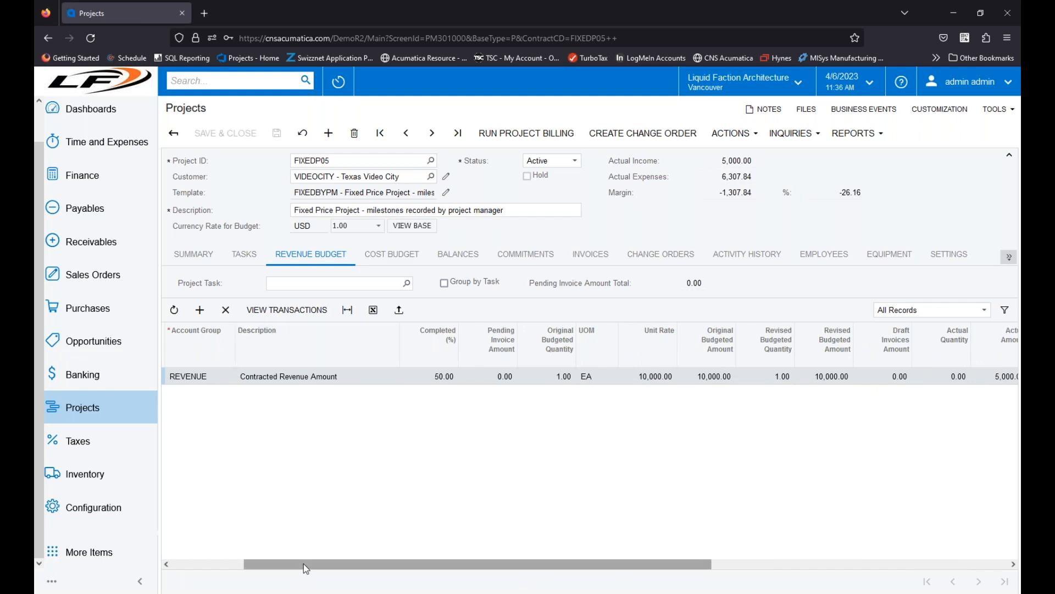
# Step: Open project PROJECT003 and select the Project Trailer Rental line in its revenue budget
pyautogui.click(431, 160)
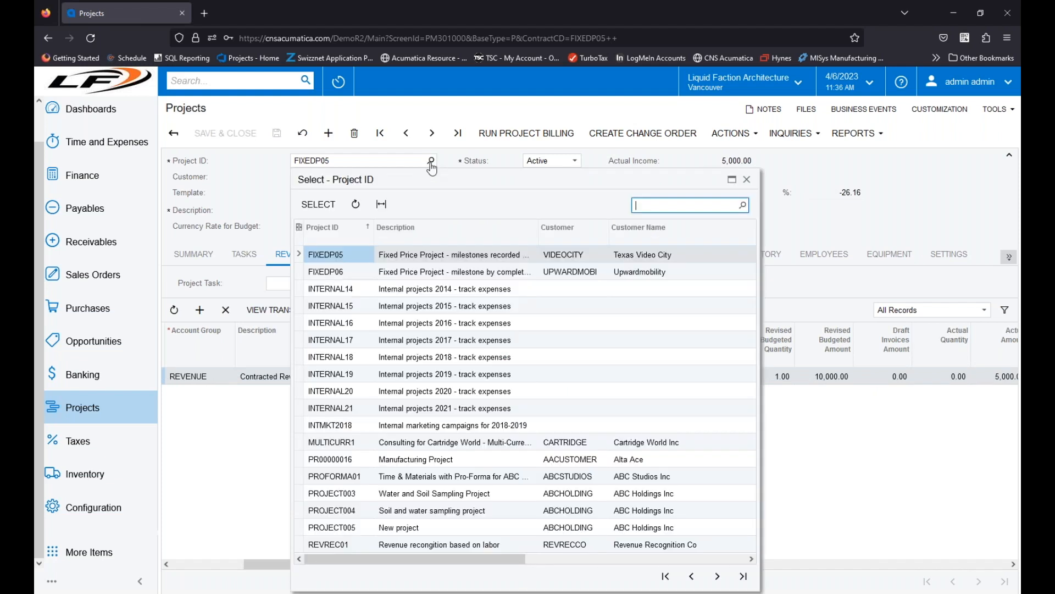
pyautogui.click(318, 497)
pyautogui.doubleClick(318, 498)
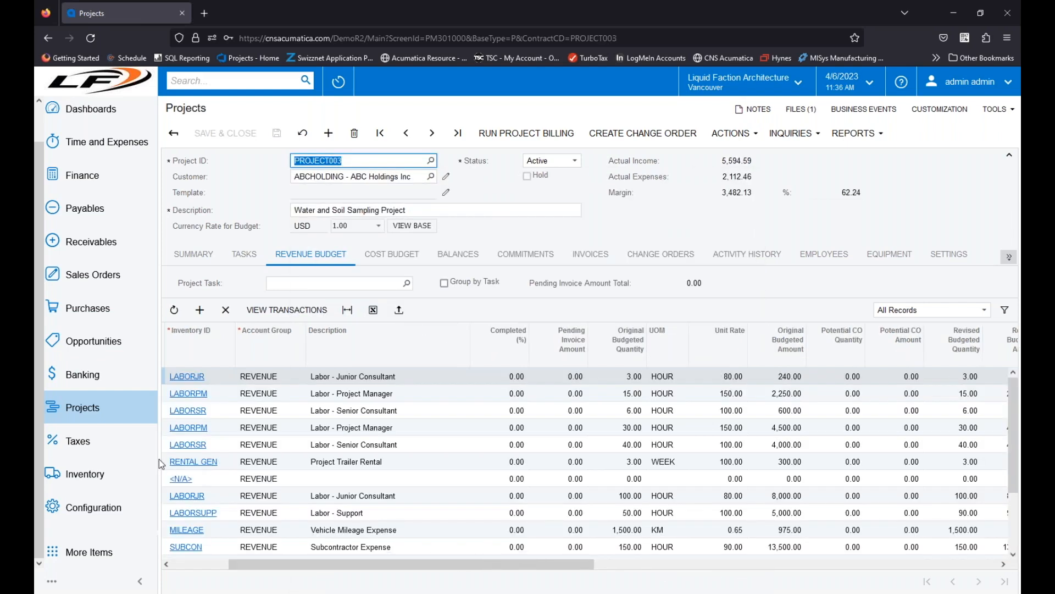
pyautogui.click(410, 463)
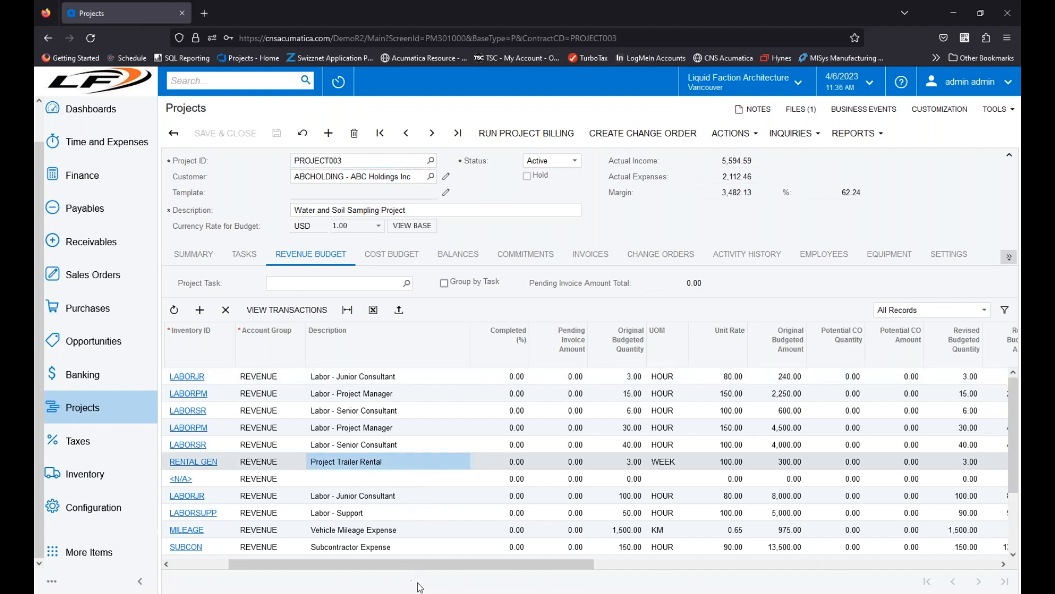
pyautogui.moveTo(441, 565); pyautogui.dragTo(379, 565)
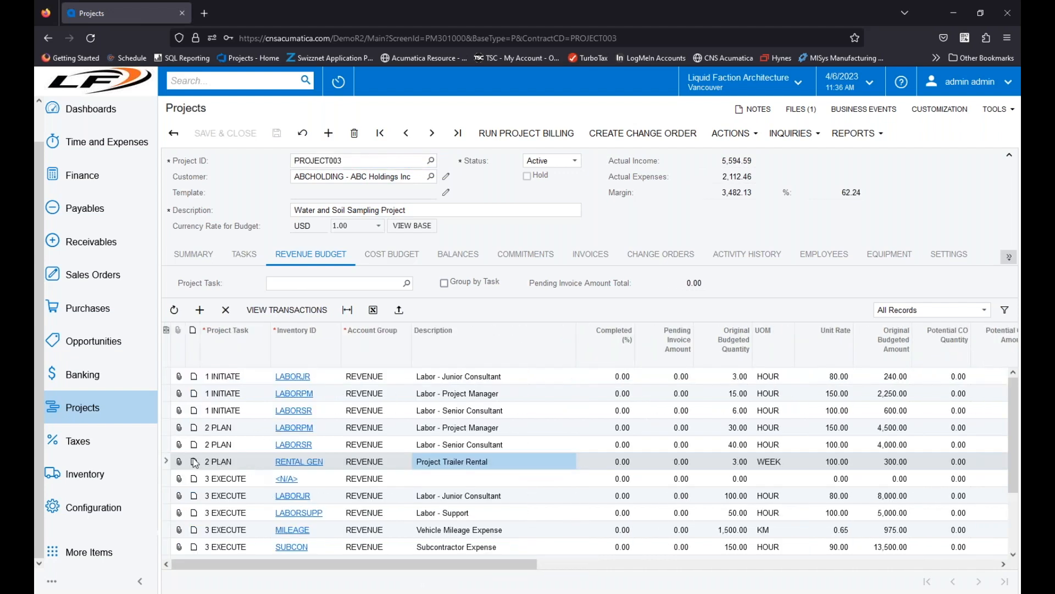
# Step: View the transaction details for the Project Trailer Rental line, close them, and compare the tax categories across the budget lines
pyautogui.click(273, 312)
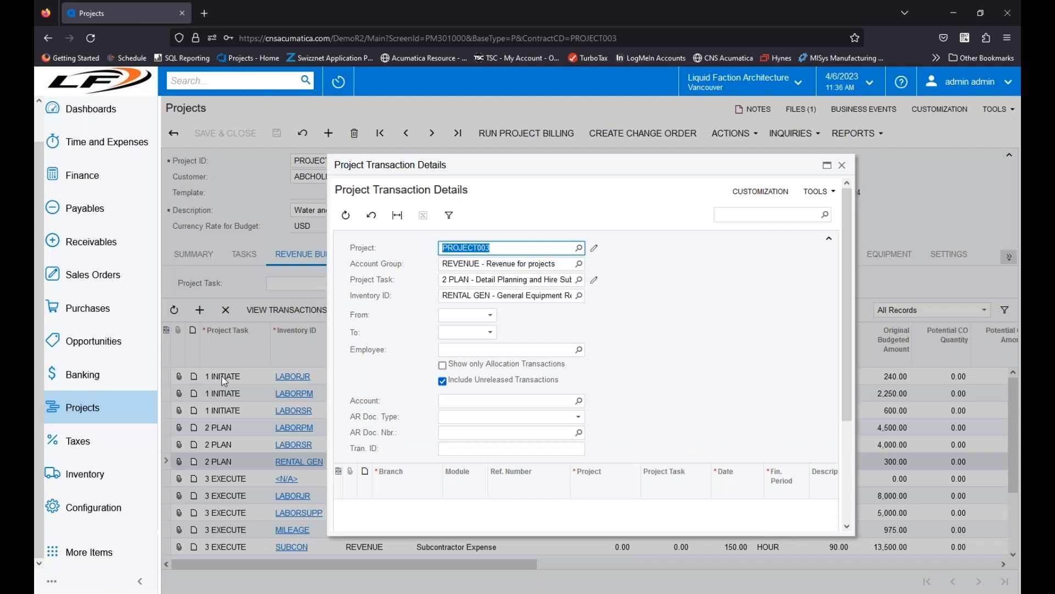
pyautogui.click(842, 165)
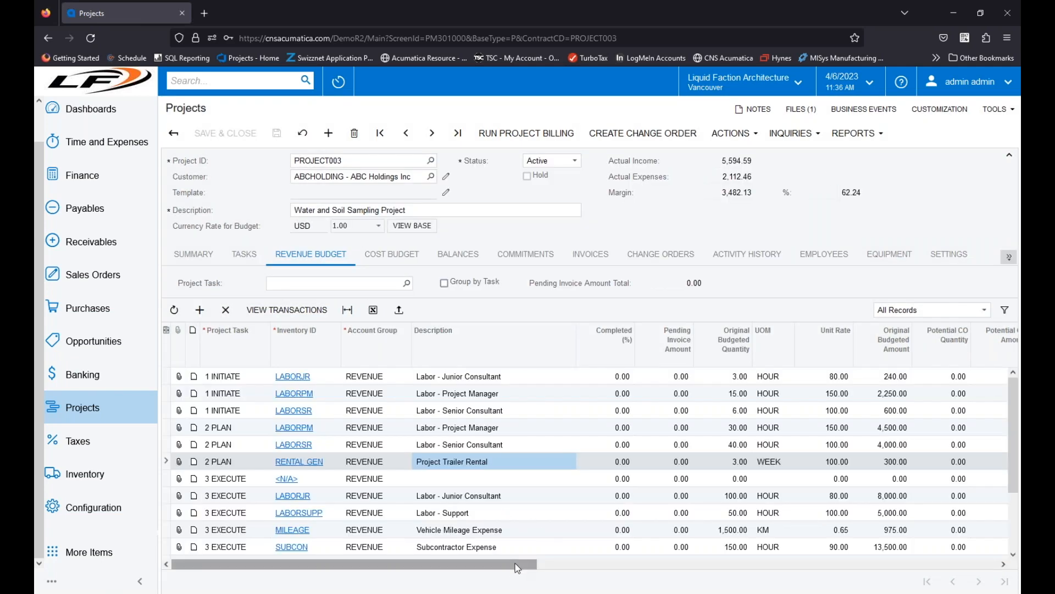
pyautogui.moveTo(515, 563); pyautogui.dragTo(949, 568)
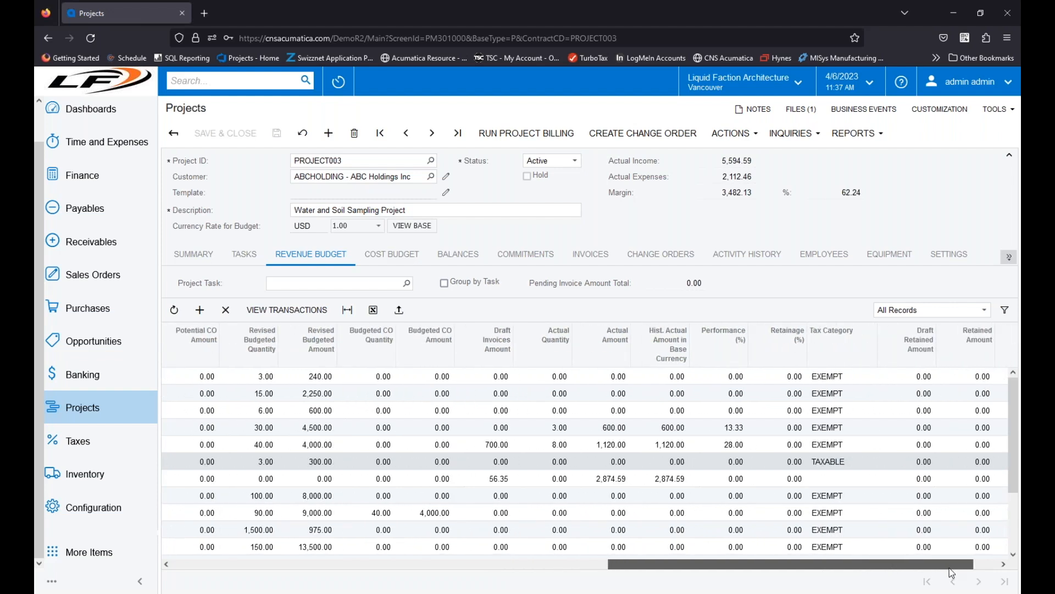
# Step: View the line items of PROJECT003's 4/29/2022 AR invoice and close the invoice window
pyautogui.click(590, 254)
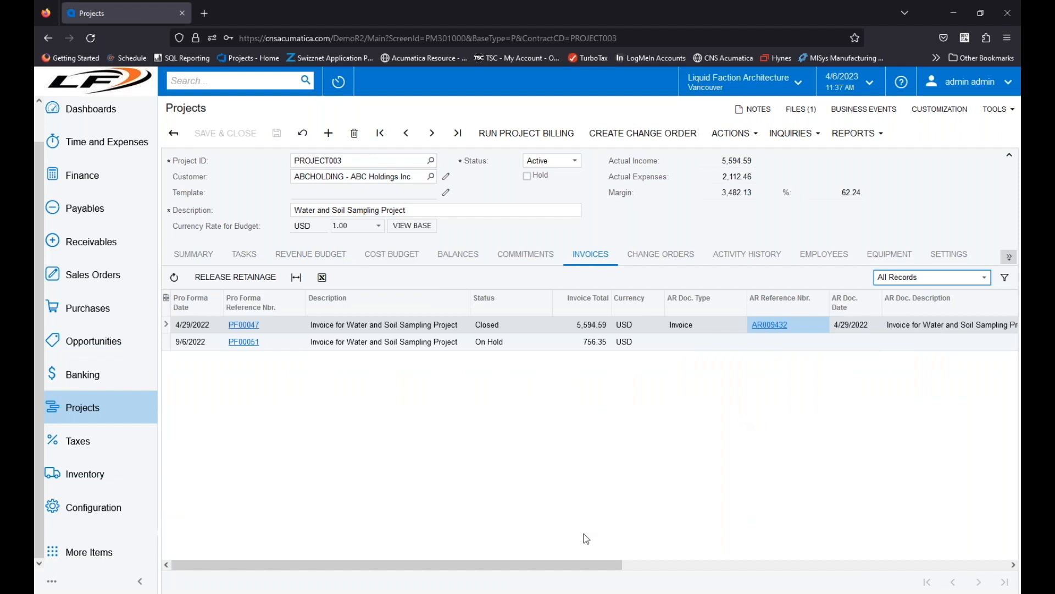
pyautogui.click(770, 325)
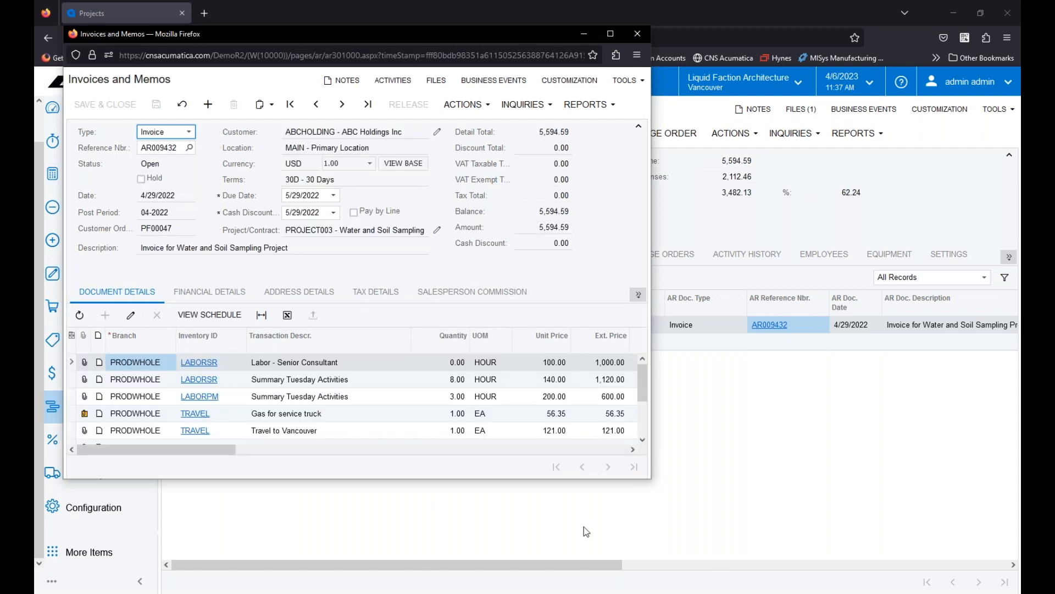
pyautogui.scroll(-3, 436, 392)
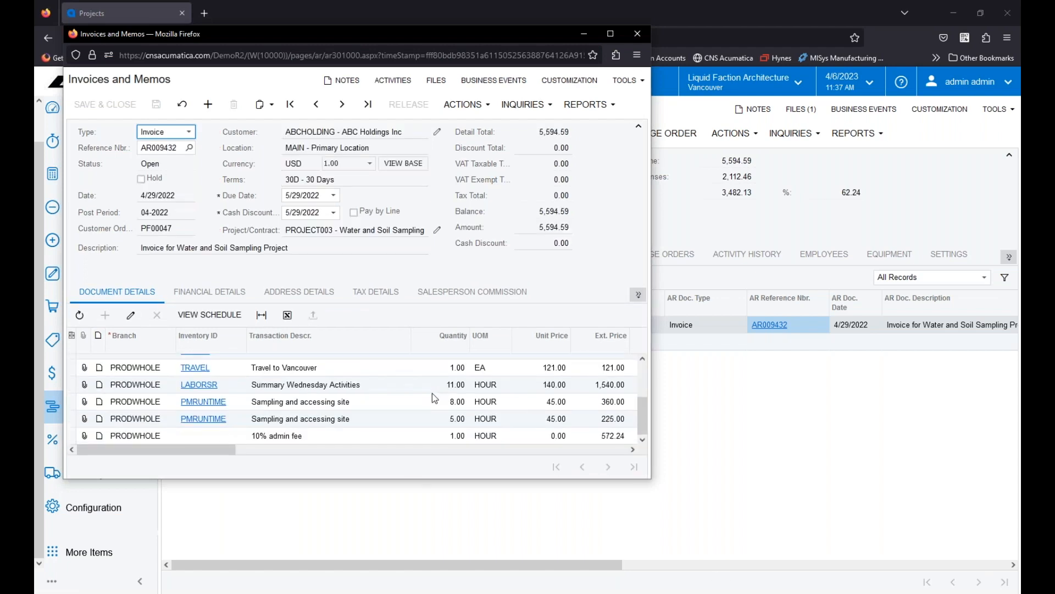
pyautogui.scroll(3, 433, 393)
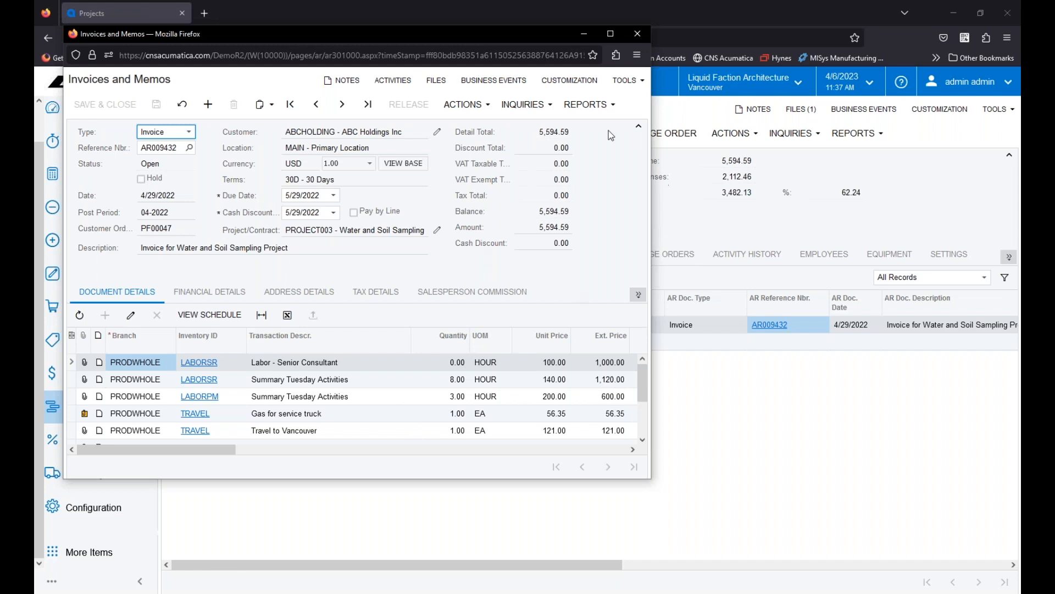
pyautogui.click(637, 39)
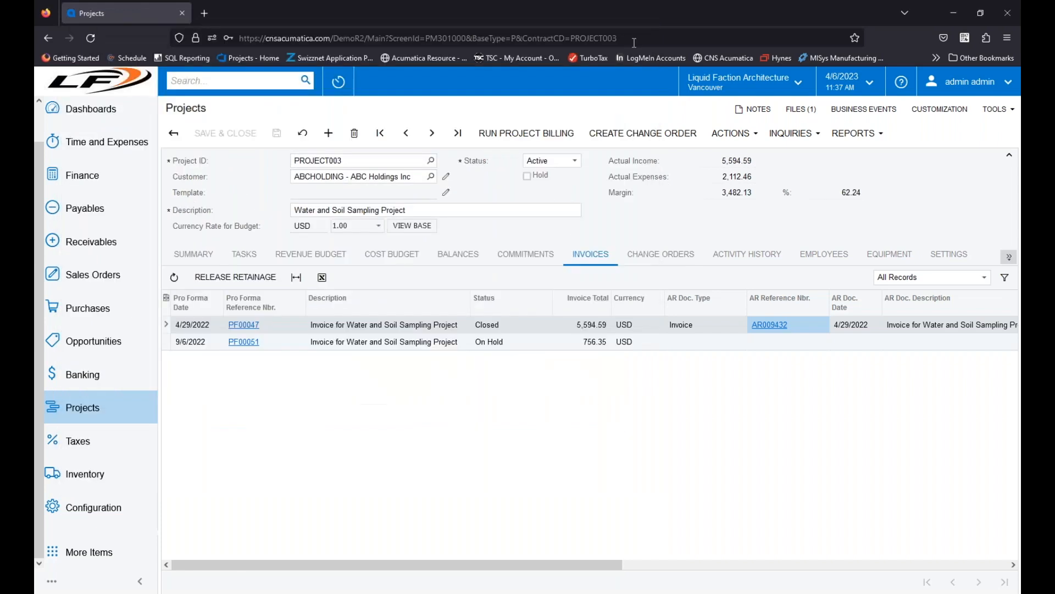
# Step: Return to the projects list, open PROJECT004, and review its billing and allocation settings
pyautogui.click(173, 133)
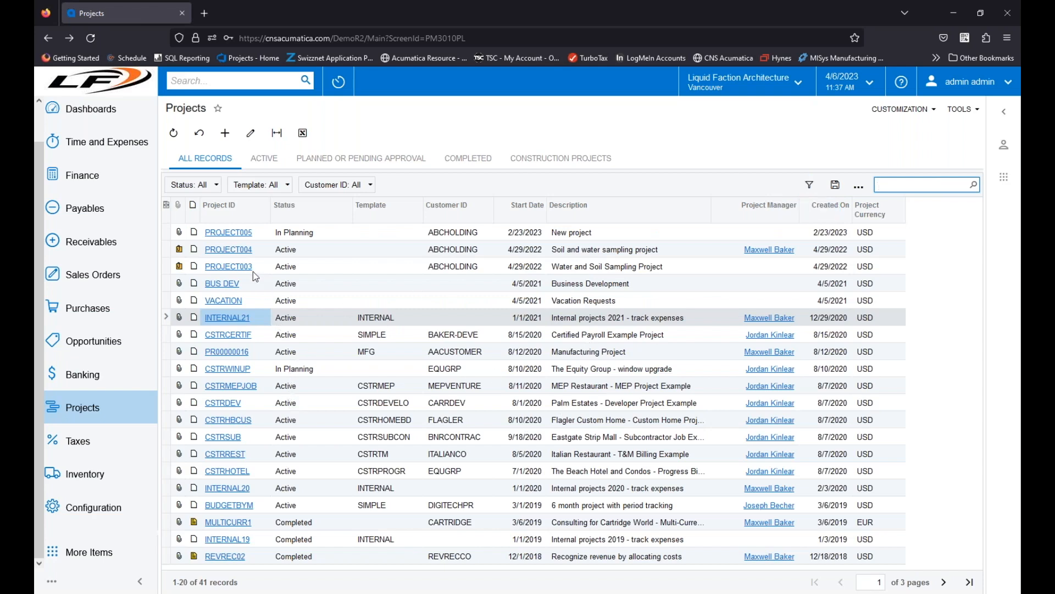
pyautogui.click(230, 249)
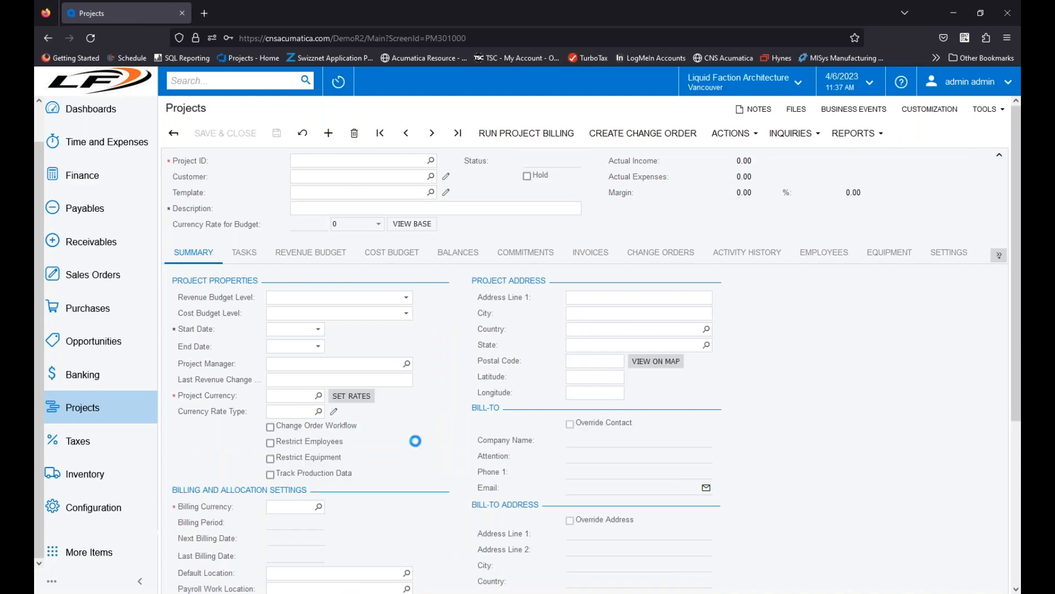
pyautogui.scroll(-4, 381, 486)
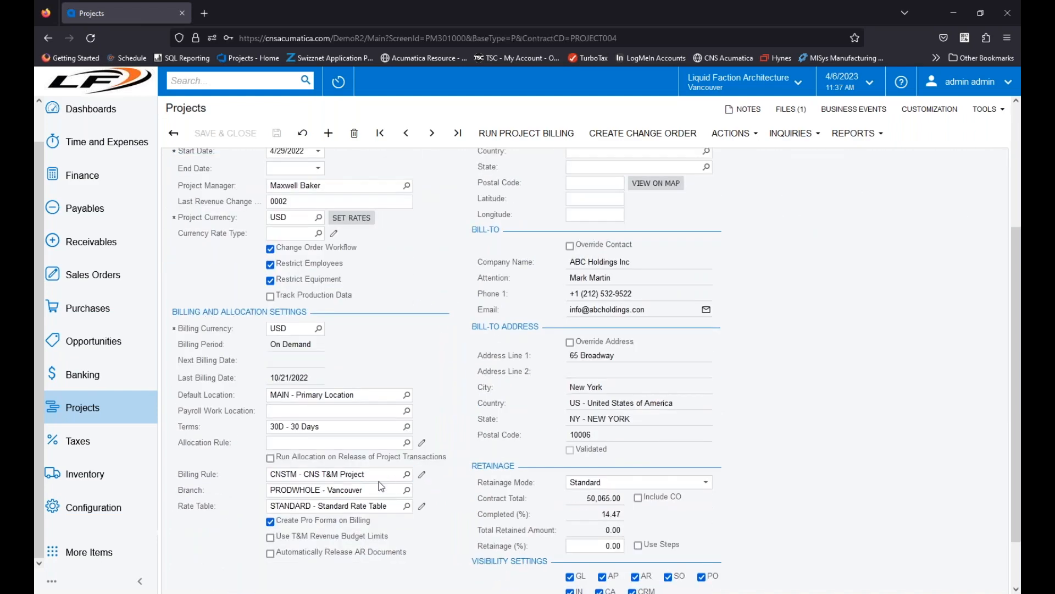
pyautogui.scroll(4, 381, 483)
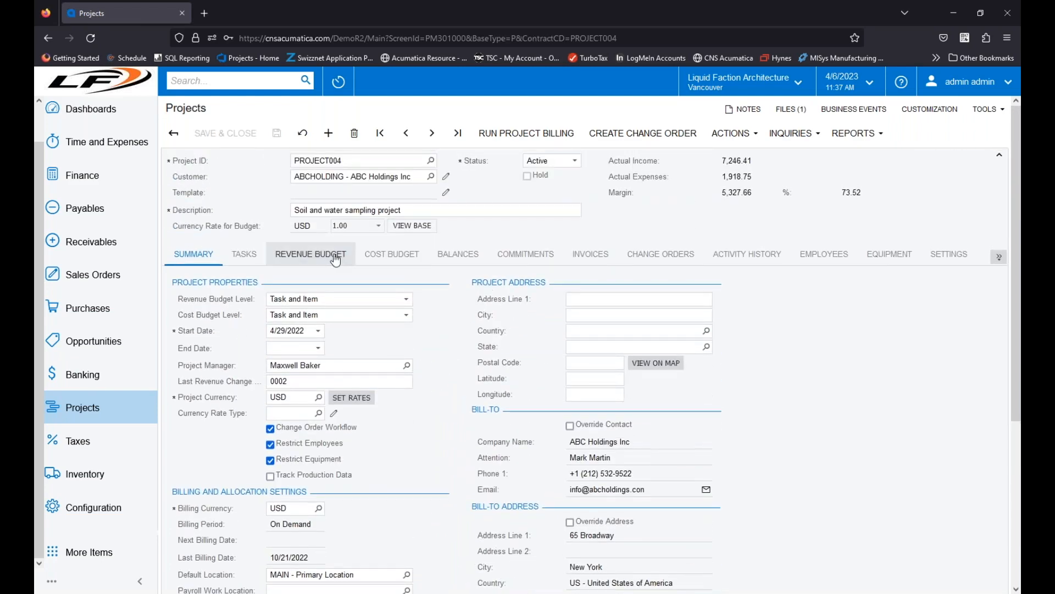
# Step: Examine the tax categories on all of PROJECT004's revenue budget lines
pyautogui.click(337, 260)
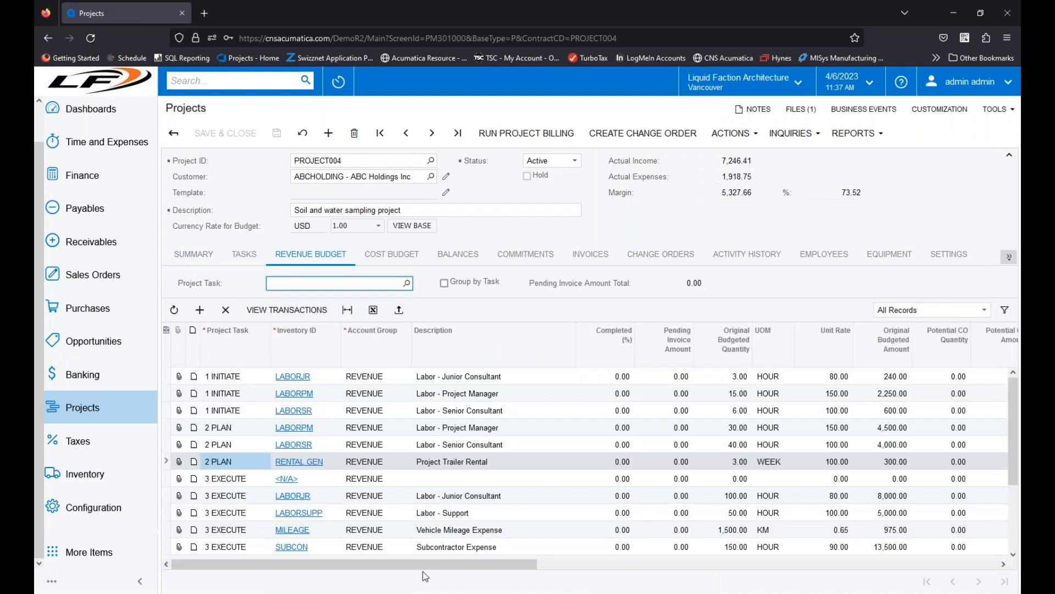
pyautogui.moveTo(454, 568); pyautogui.dragTo(908, 557)
pyautogui.scroll(-3, 856, 513)
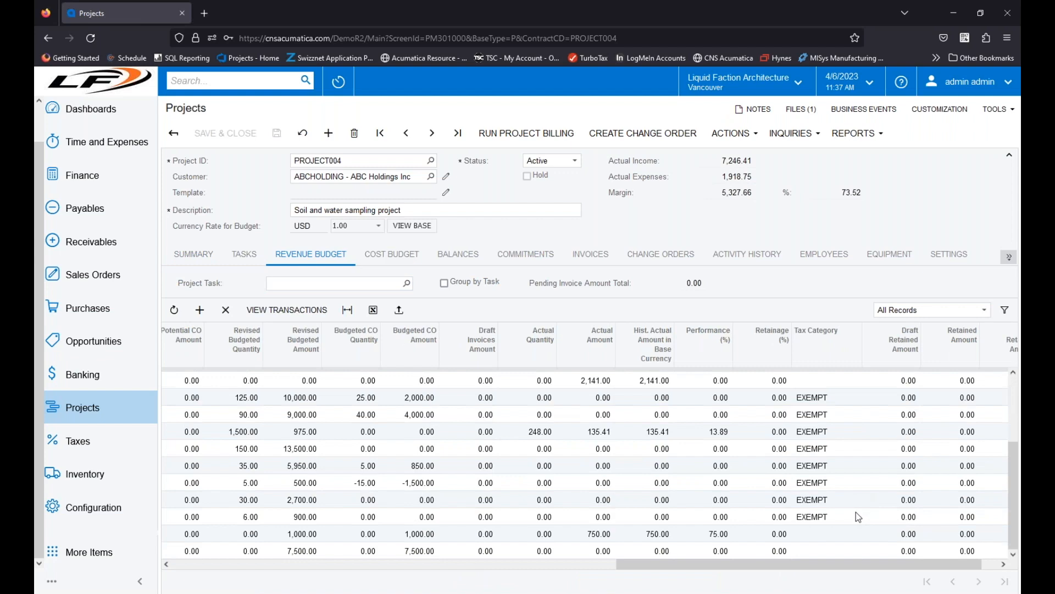
pyautogui.scroll(3, 841, 515)
pyautogui.moveTo(657, 565); pyautogui.dragTo(149, 572)
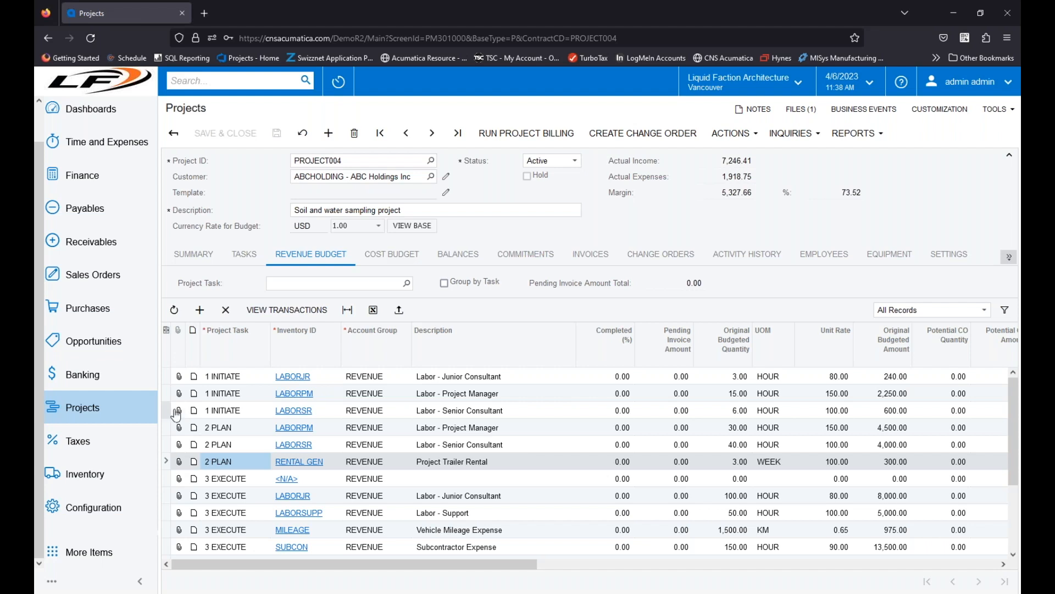
# Step: Open the LABORSR non-stock item from the budget, view the available tax categories without changing the selection, and close the item window
pyautogui.click(305, 411)
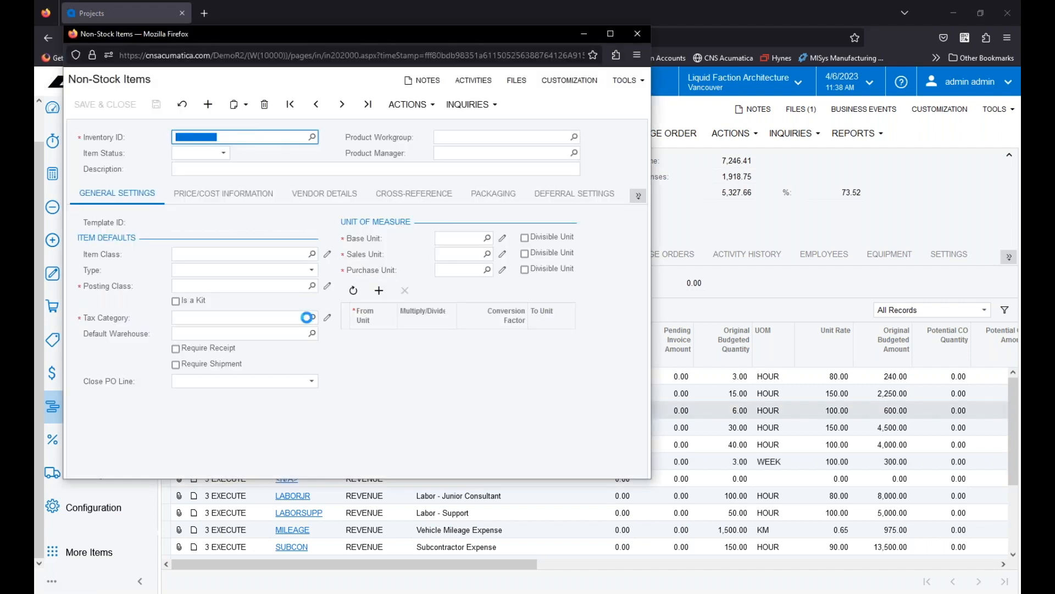
pyautogui.click(312, 321)
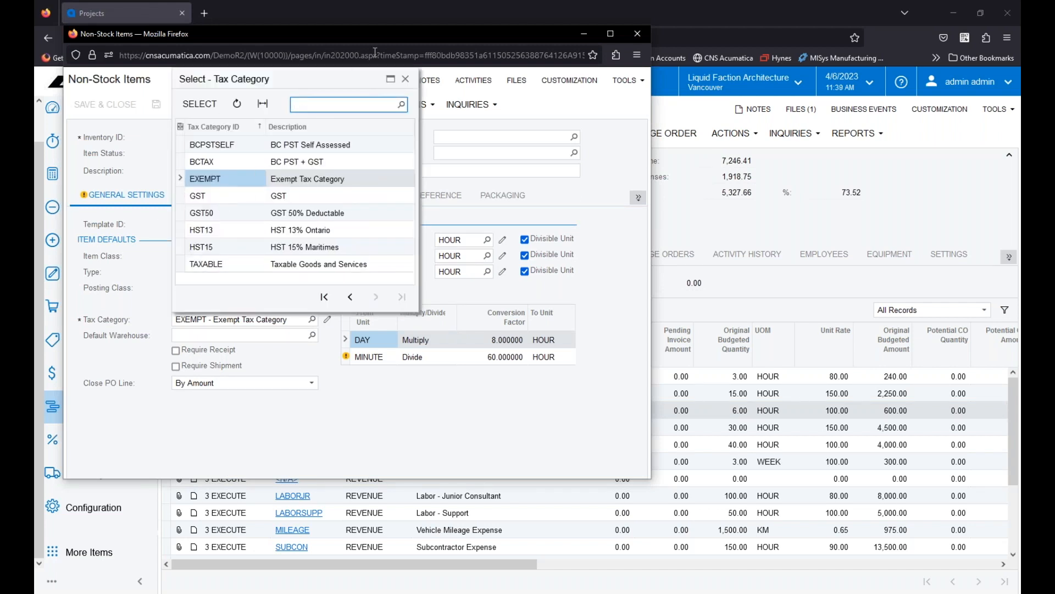
pyautogui.click(406, 79)
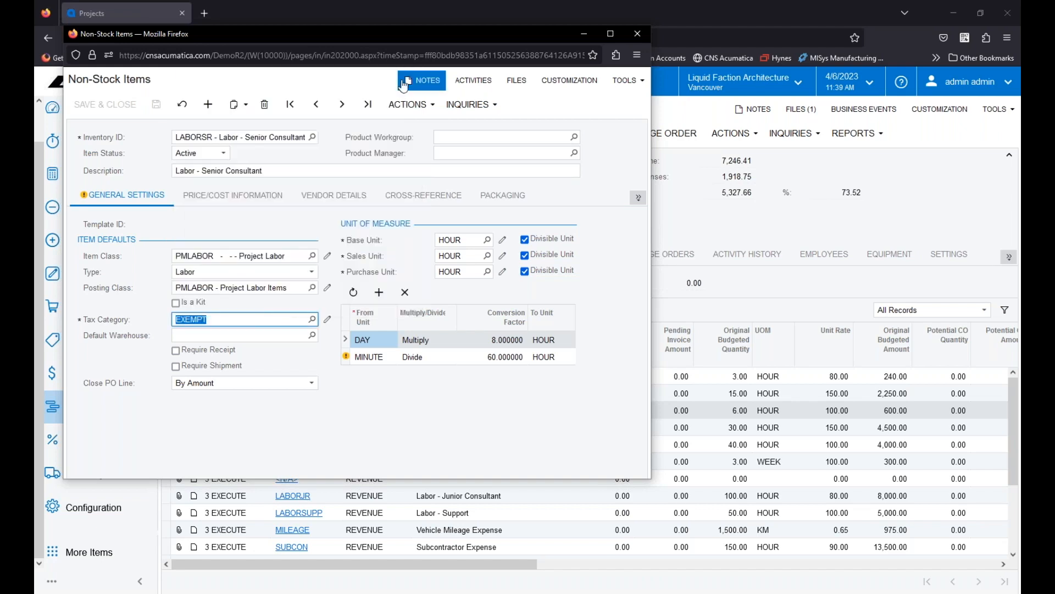
pyautogui.click(637, 36)
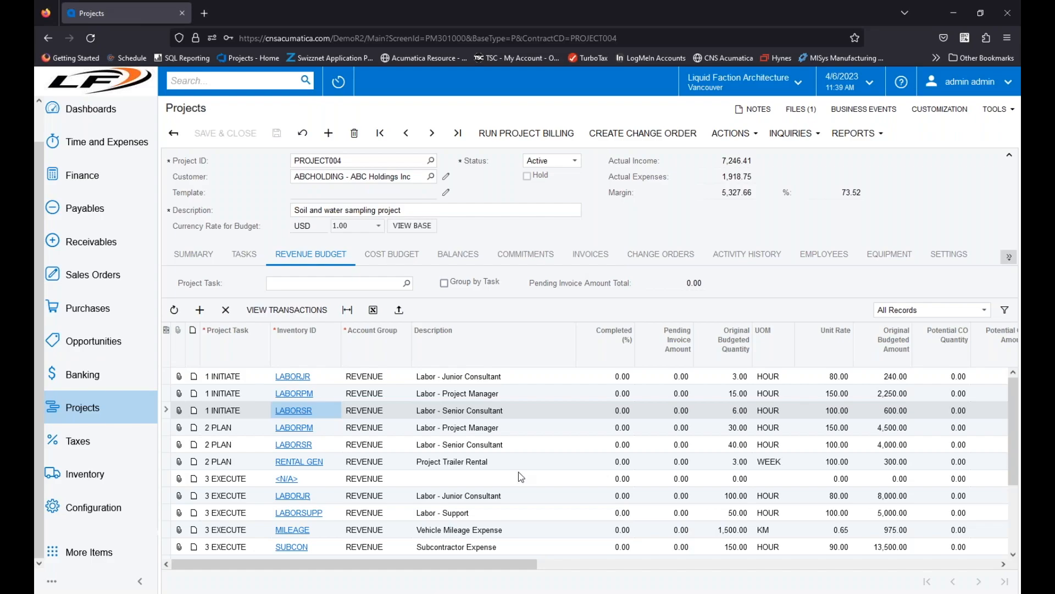
# Step: Switch to the PowerPoint slide show on projects and sales taxes
pyautogui.click(362, 593)
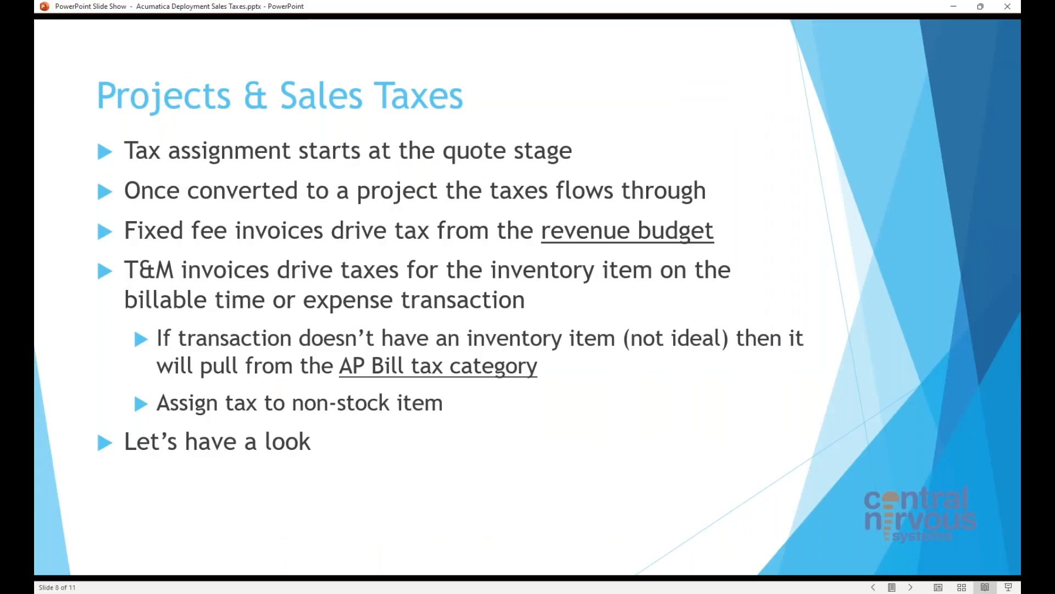
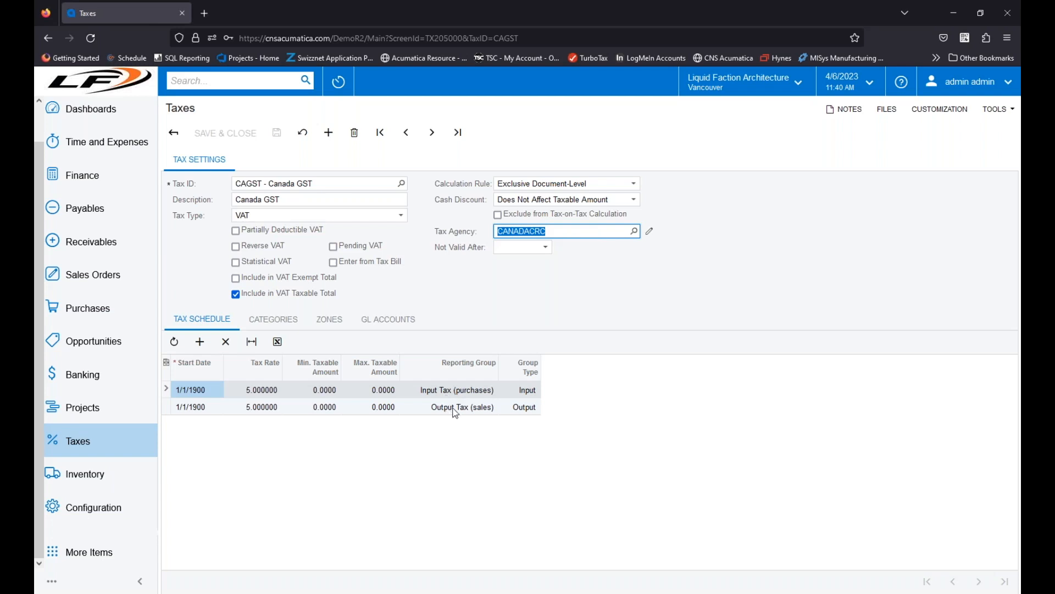
# Step: Search the vendors list for the Canada Revenue Agency and open the CANADACRC vendor record
pyautogui.click(87, 308)
pyautogui.click(209, 388)
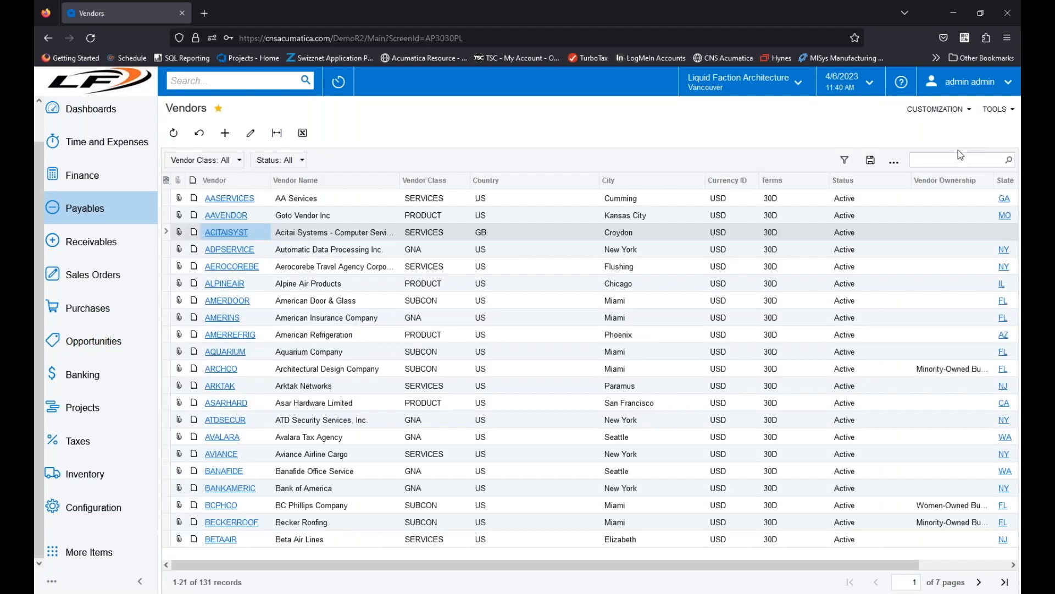
pyautogui.click(933, 158)
pyautogui.rightClick(933, 158)
pyautogui.click(933, 246)
pyautogui.click(254, 199)
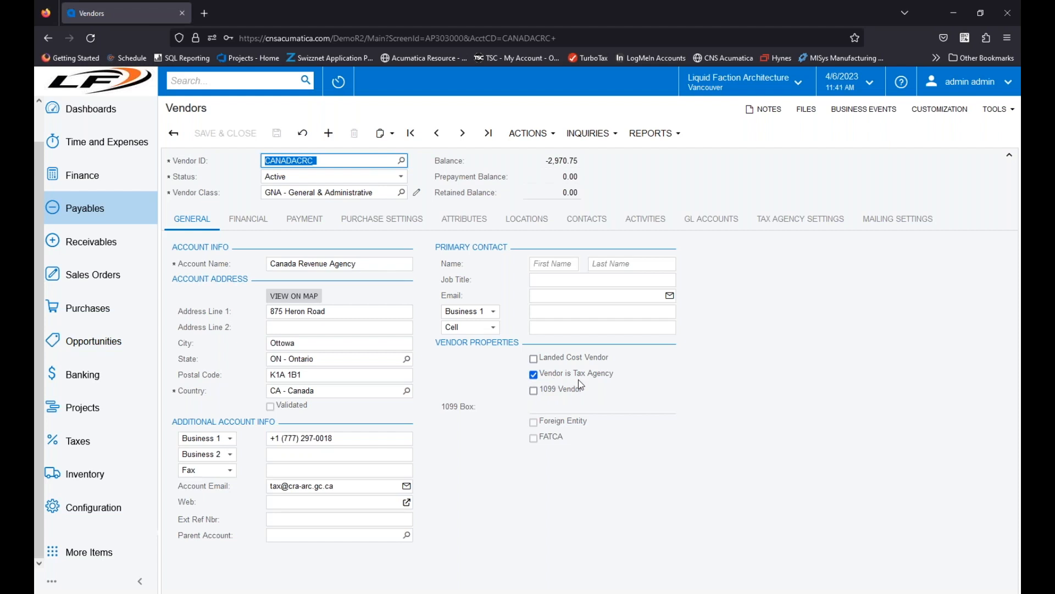
# Step: Review CANADACRC's tax agency settings, including the available default tax period types, without changing the selection
pyautogui.click(804, 220)
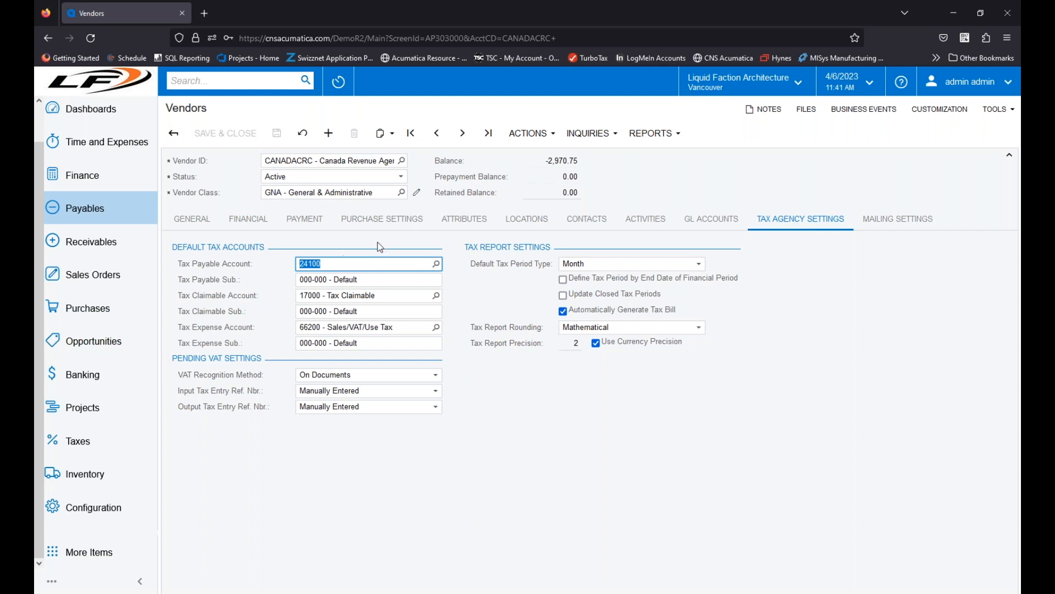
pyautogui.click(464, 248)
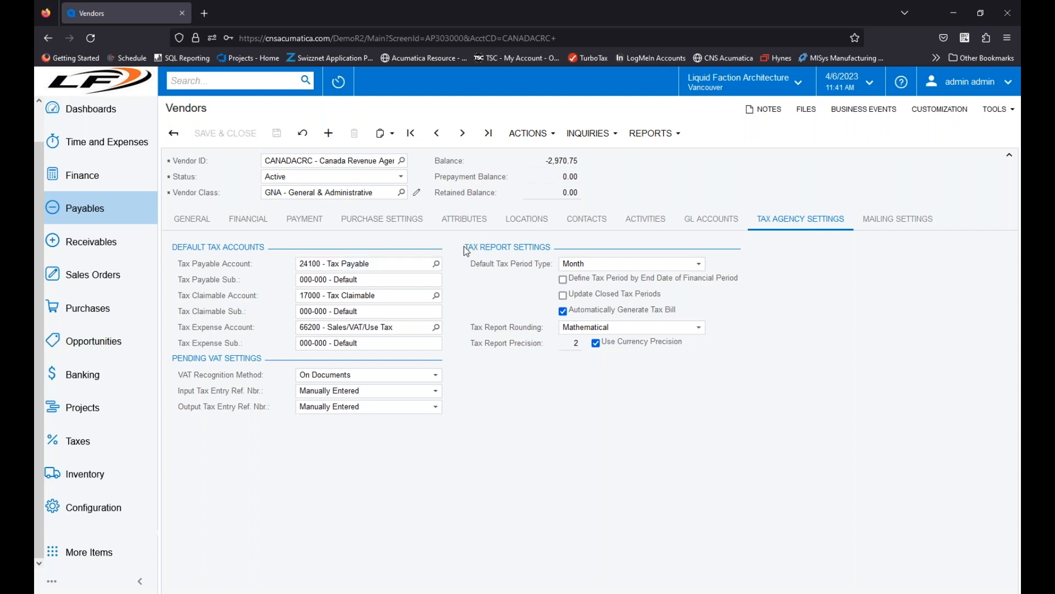
pyautogui.click(692, 265)
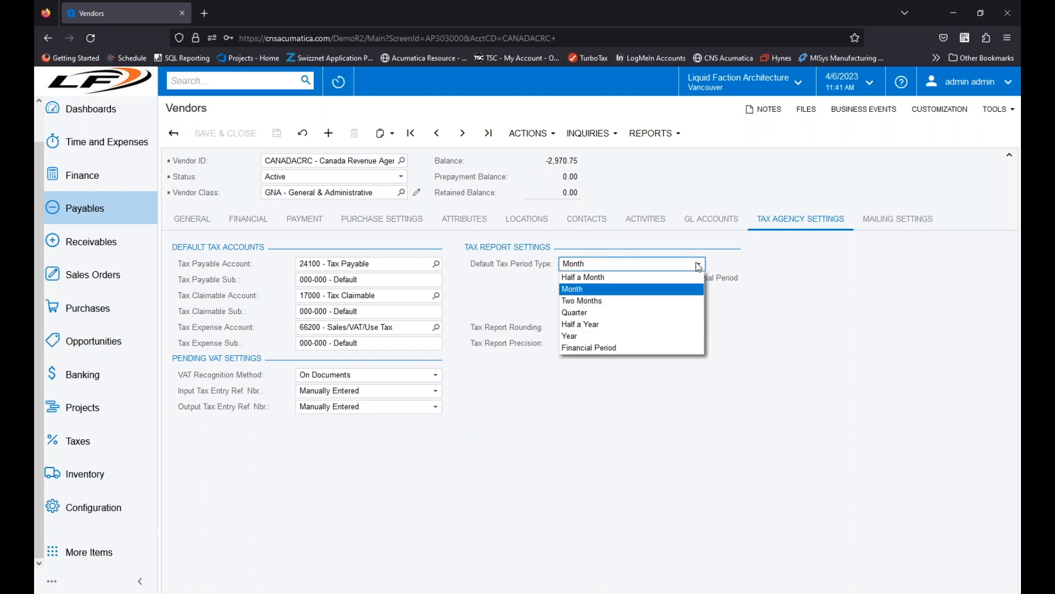
pyautogui.click(829, 272)
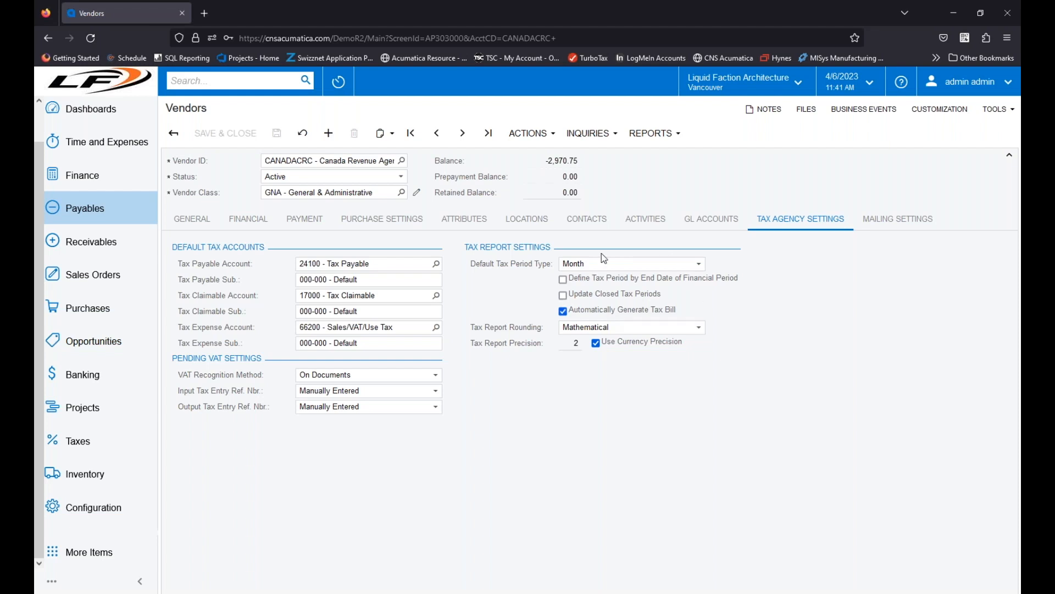
# Step: Open the tax reporting settings for agency CANADACRC and review its report lines and reporting groups, widening the Description column
pyautogui.click(102, 450)
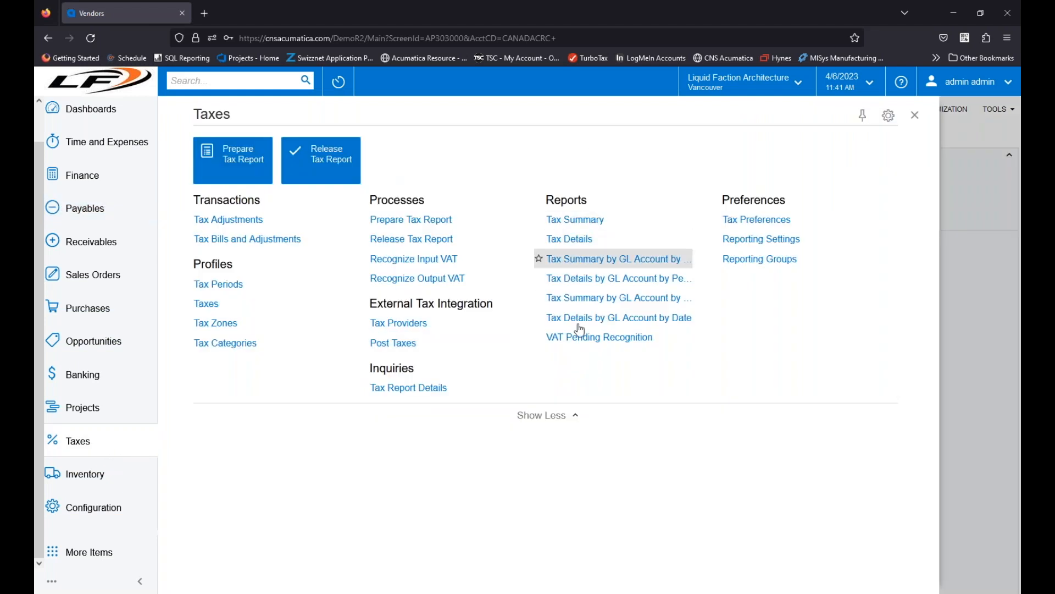
pyautogui.click(552, 419)
pyautogui.click(552, 372)
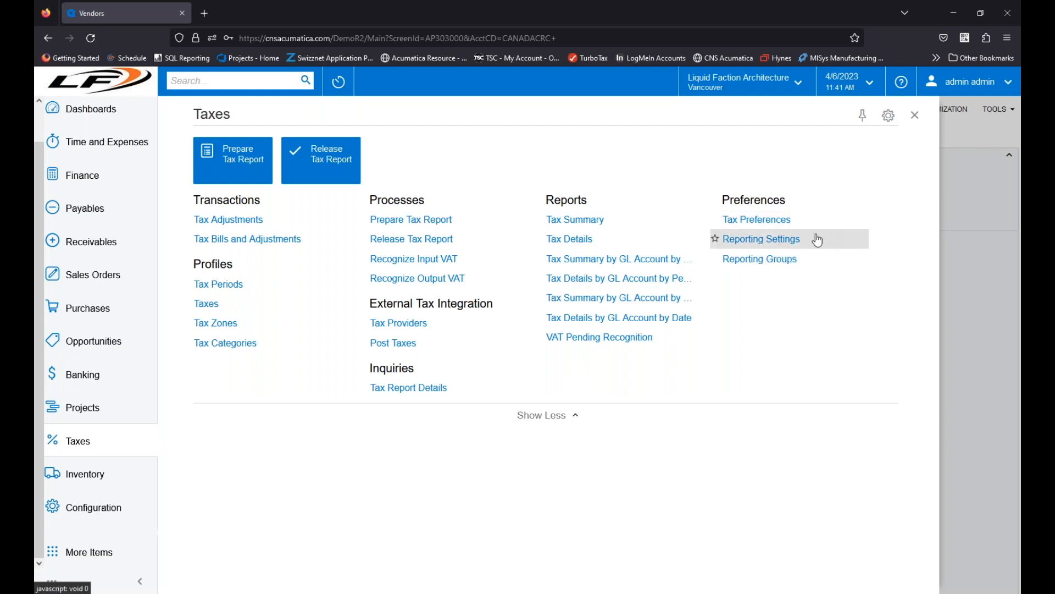
pyautogui.click(743, 239)
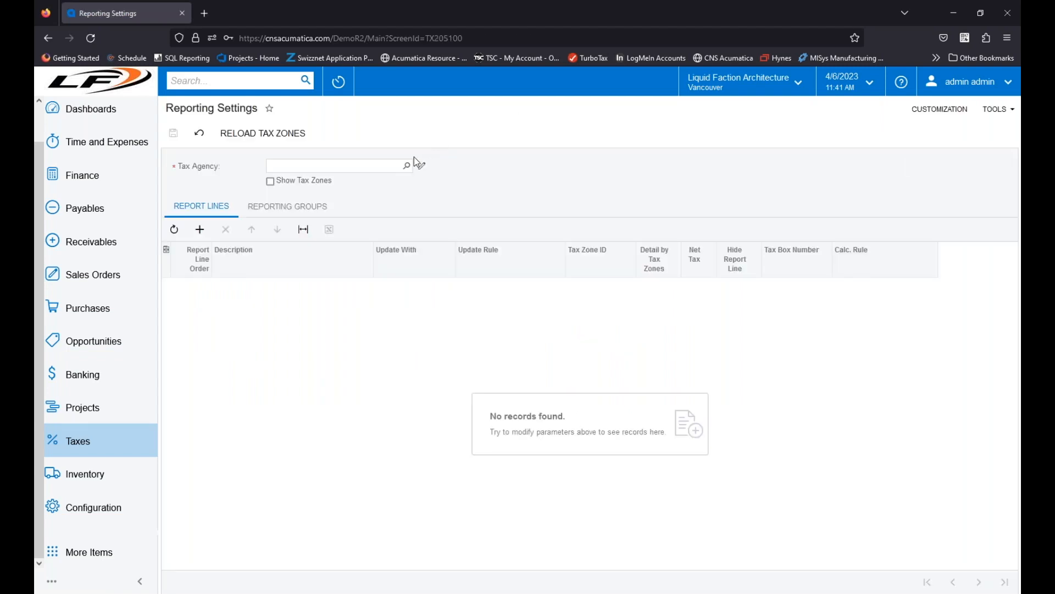
pyautogui.click(407, 165)
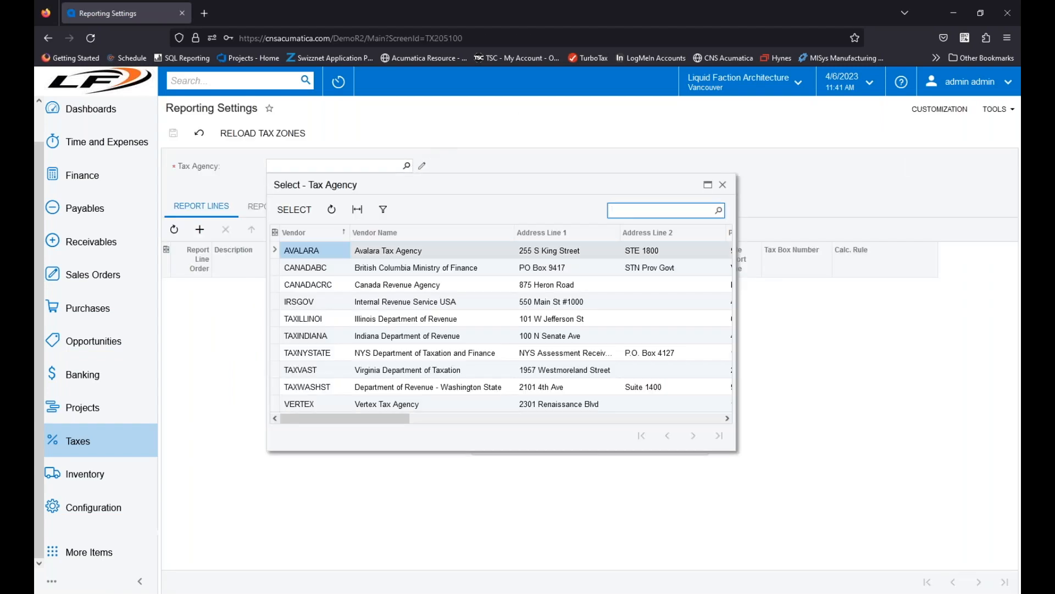
pyautogui.doubleClick(317, 285)
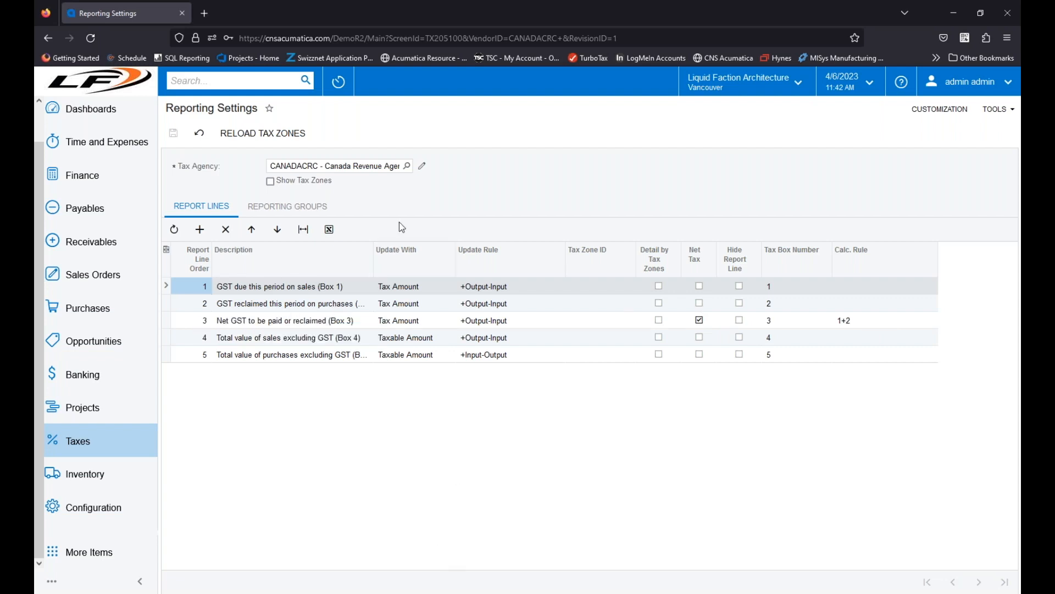
pyautogui.moveTo(373, 261); pyautogui.dragTo(425, 256)
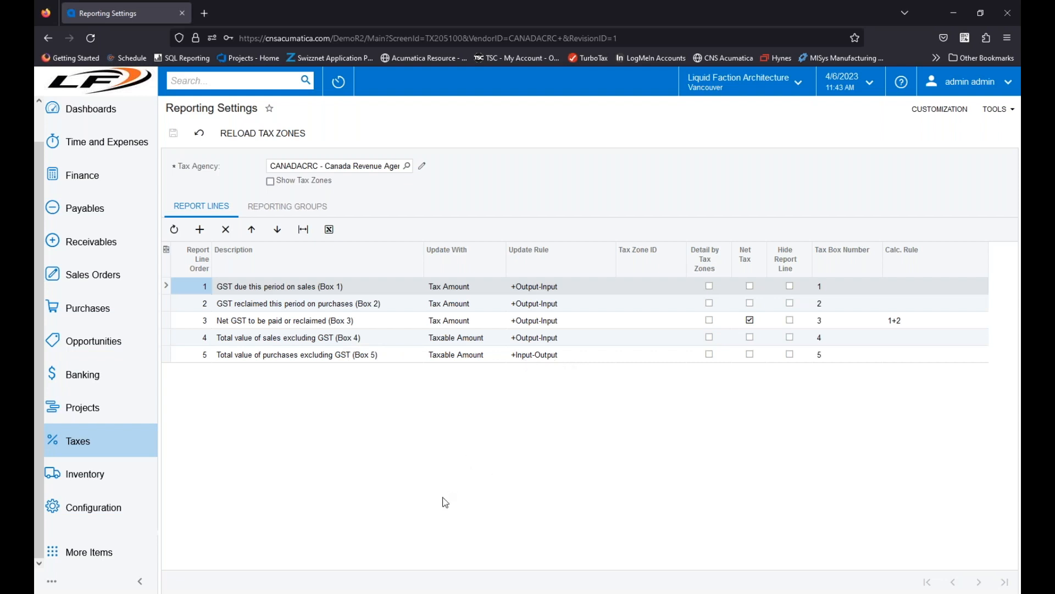
pyautogui.click(288, 208)
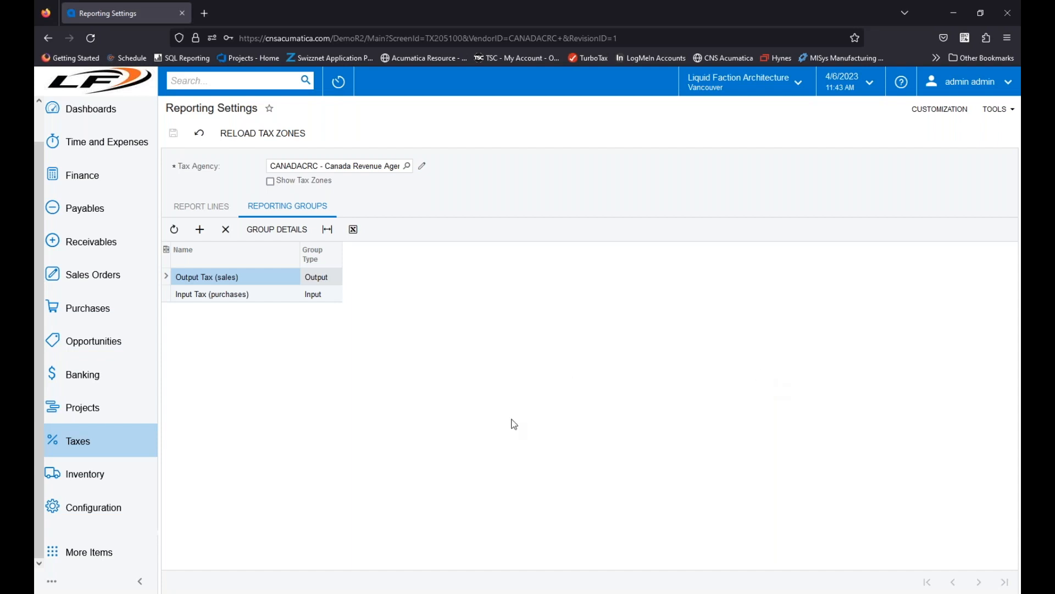
# Step: Open Reporting Groups for CANADACRC and review the report lines of Output Tax (sales) and Input Tax (purchases)
pyautogui.click(79, 435)
pyautogui.click(770, 238)
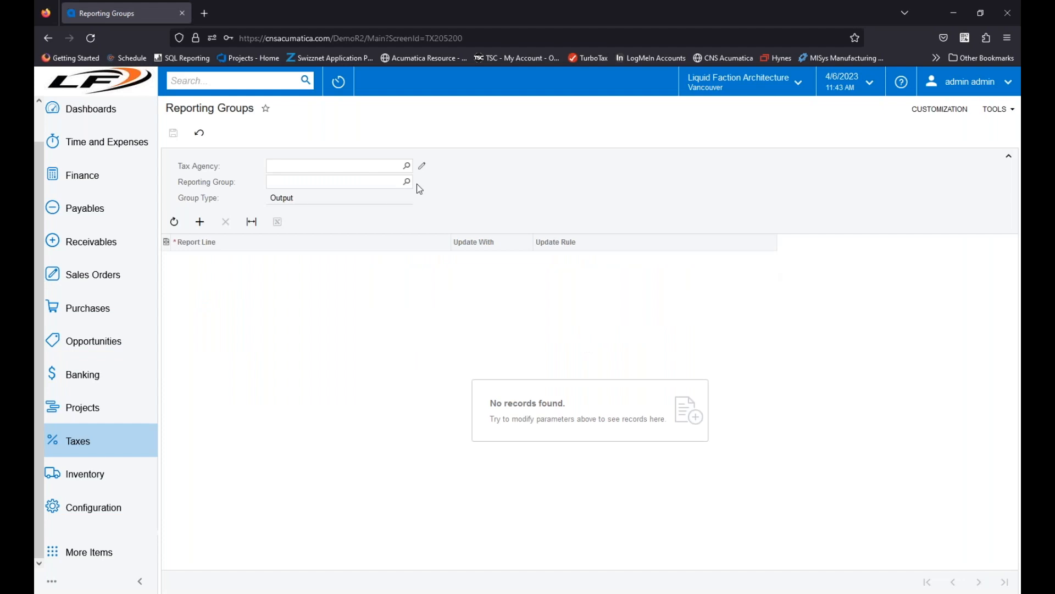
pyautogui.click(406, 166)
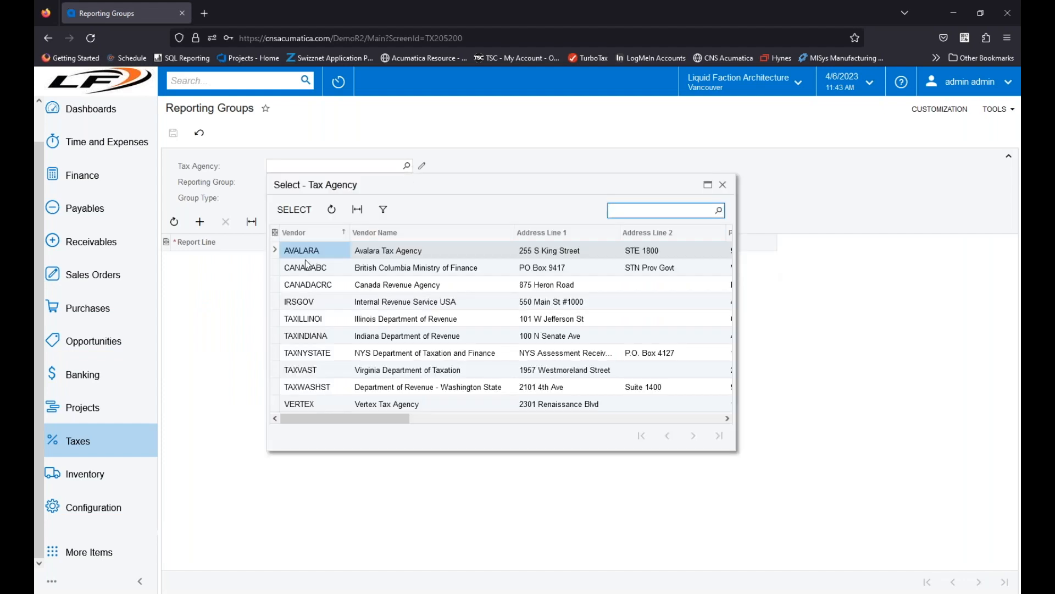
pyautogui.click(312, 287)
pyautogui.doubleClick(312, 287)
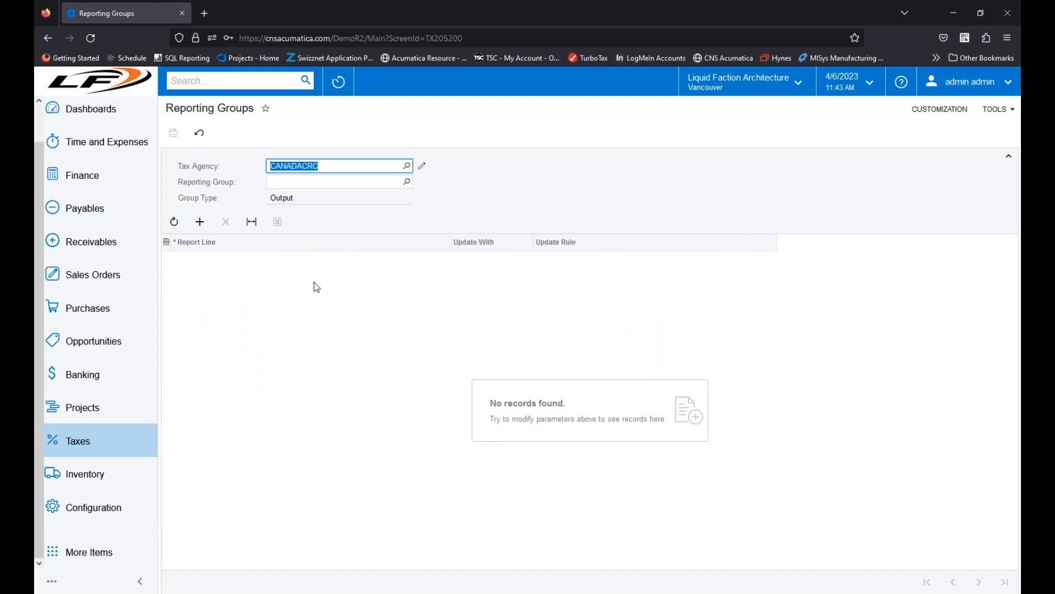
pyautogui.click(408, 183)
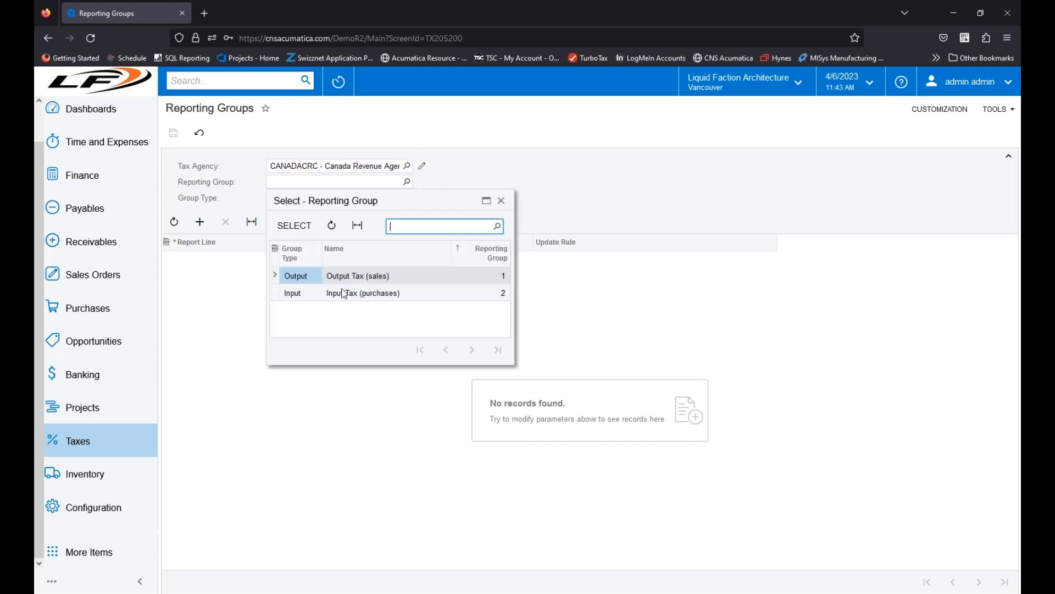
pyautogui.doubleClick(313, 277)
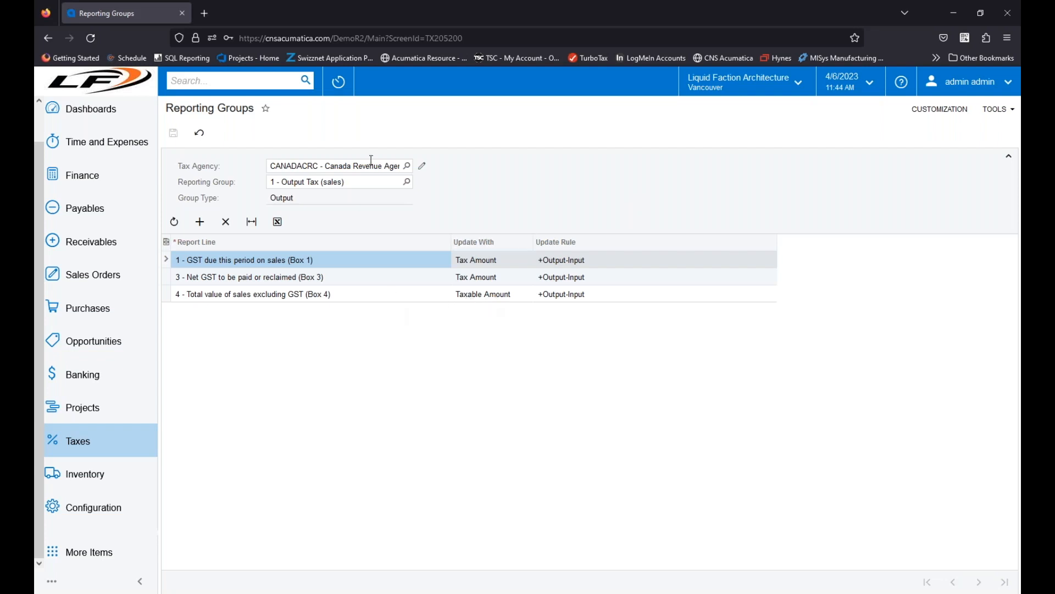
pyautogui.click(407, 181)
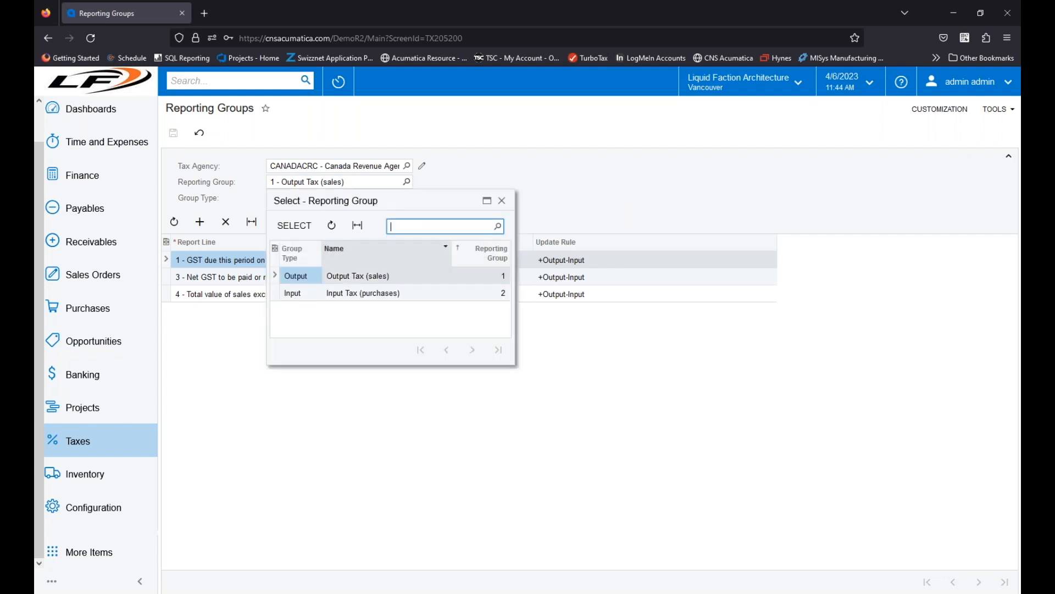
pyautogui.doubleClick(296, 290)
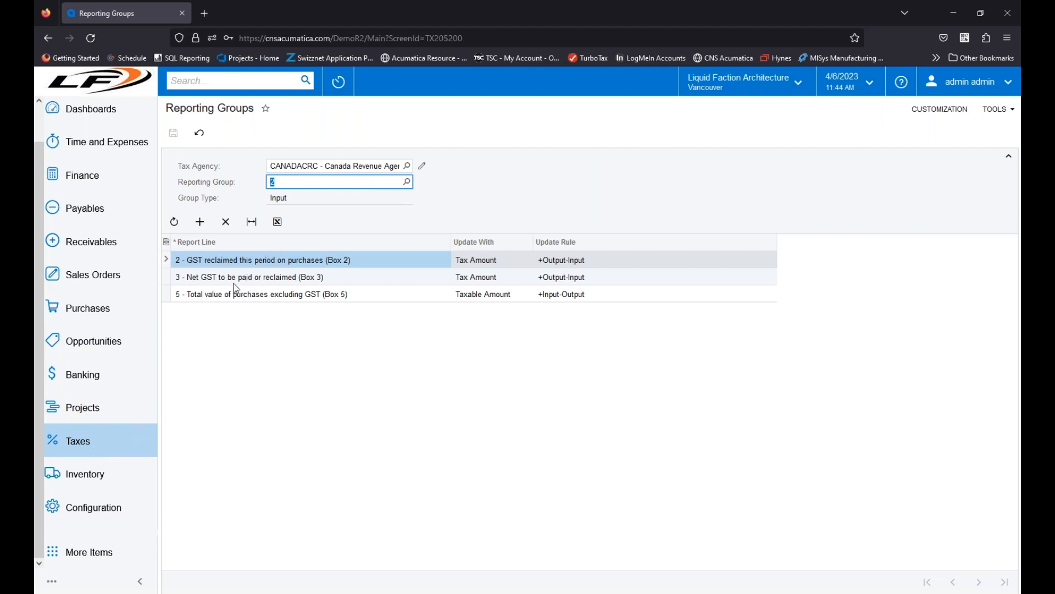
# Step: Open the Prepare Tax Report form briefly, and reopen the CAGST tax to check the reporting groups in its tax schedule
pyautogui.click(103, 447)
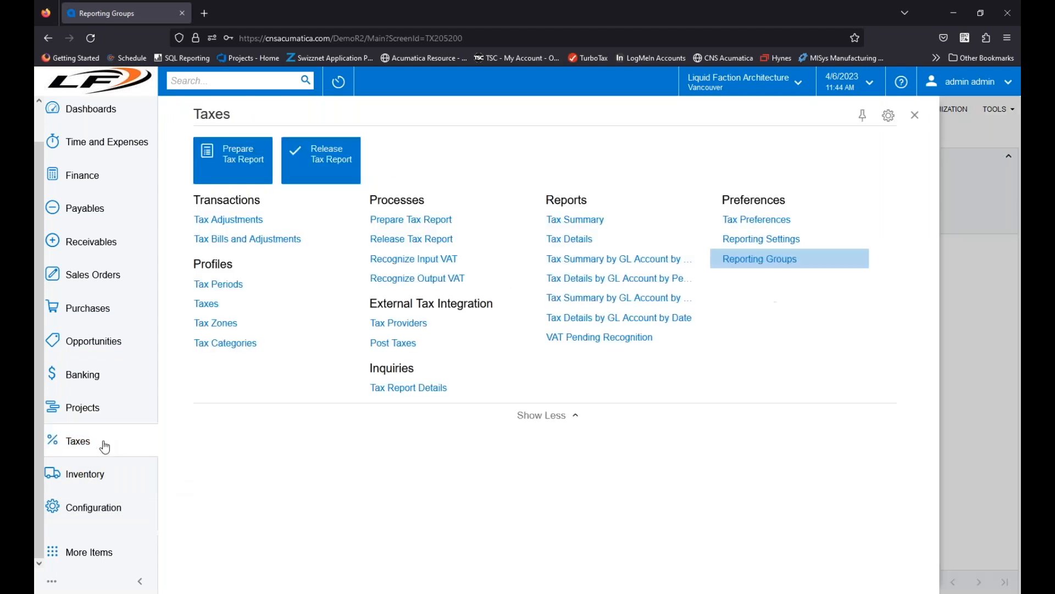
pyautogui.click(426, 220)
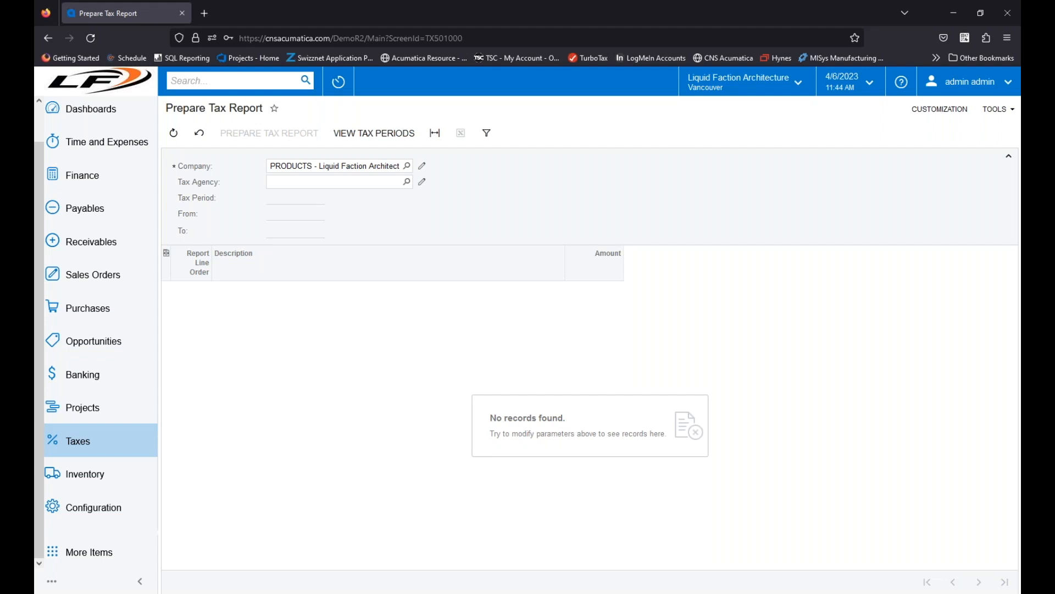
pyautogui.click(122, 452)
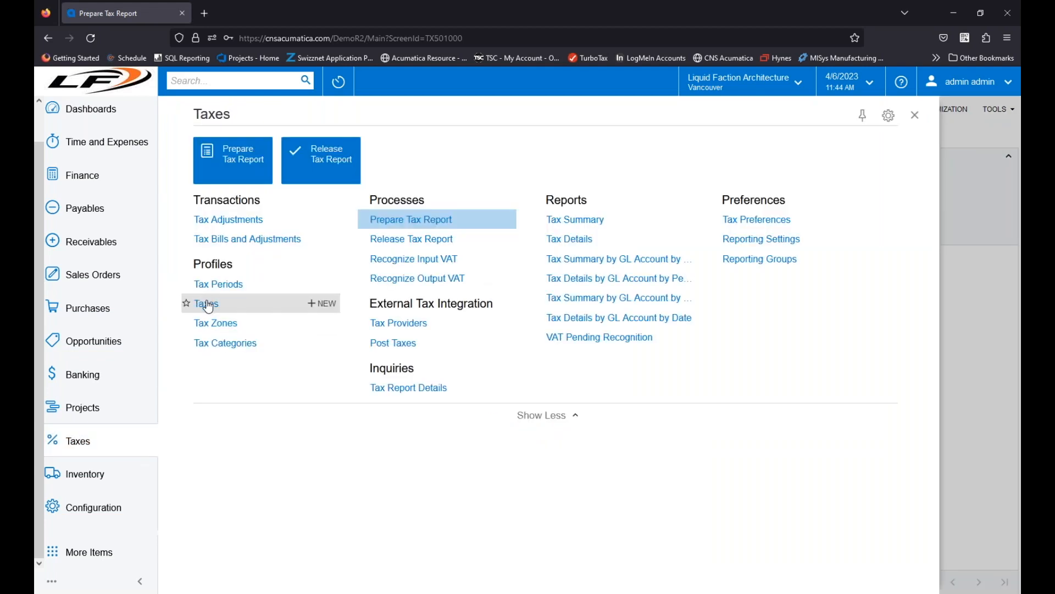
pyautogui.click(203, 303)
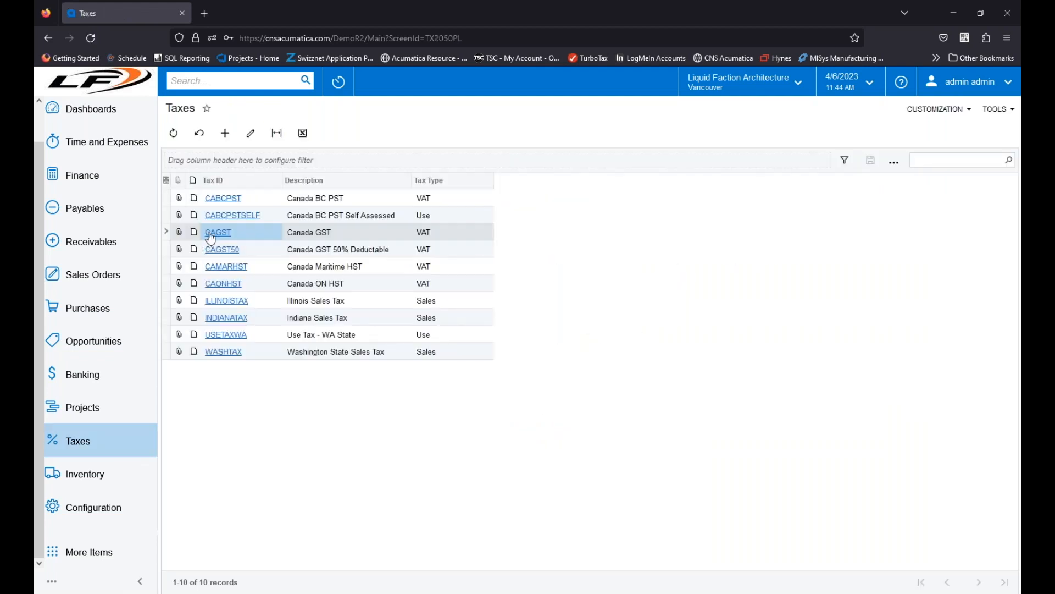
pyautogui.click(212, 234)
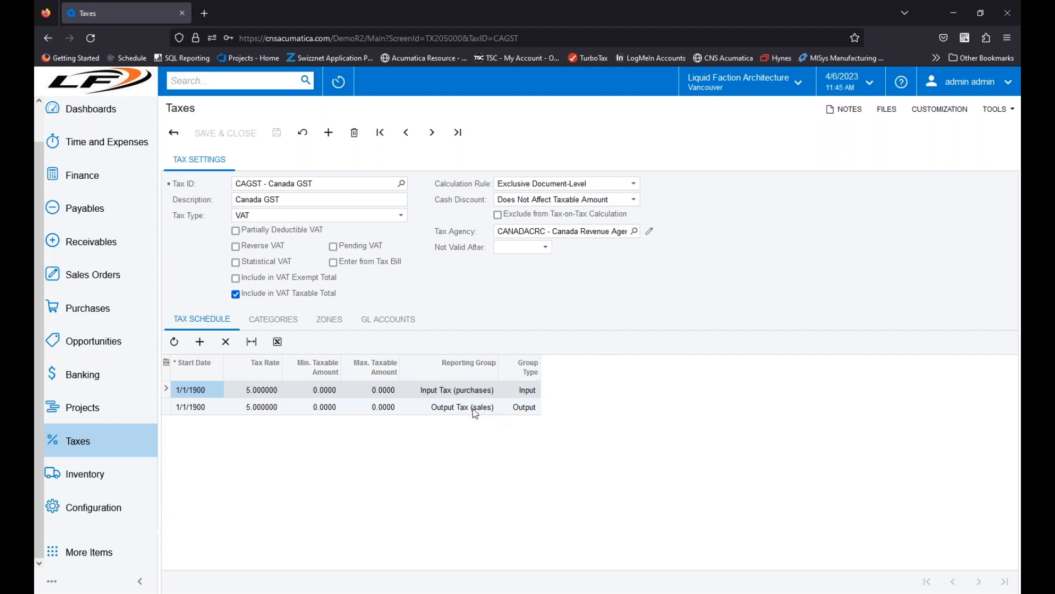
# Step: Open Prepare Tax Report and load the report lines for tax agency CANADACRC
pyautogui.click(92, 448)
pyautogui.click(413, 220)
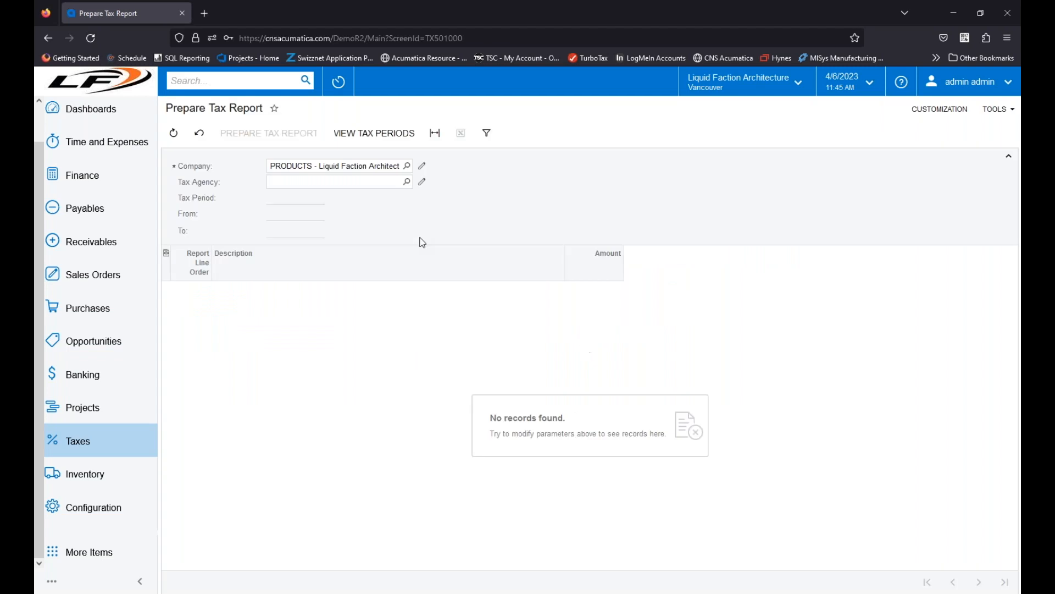
pyautogui.click(406, 181)
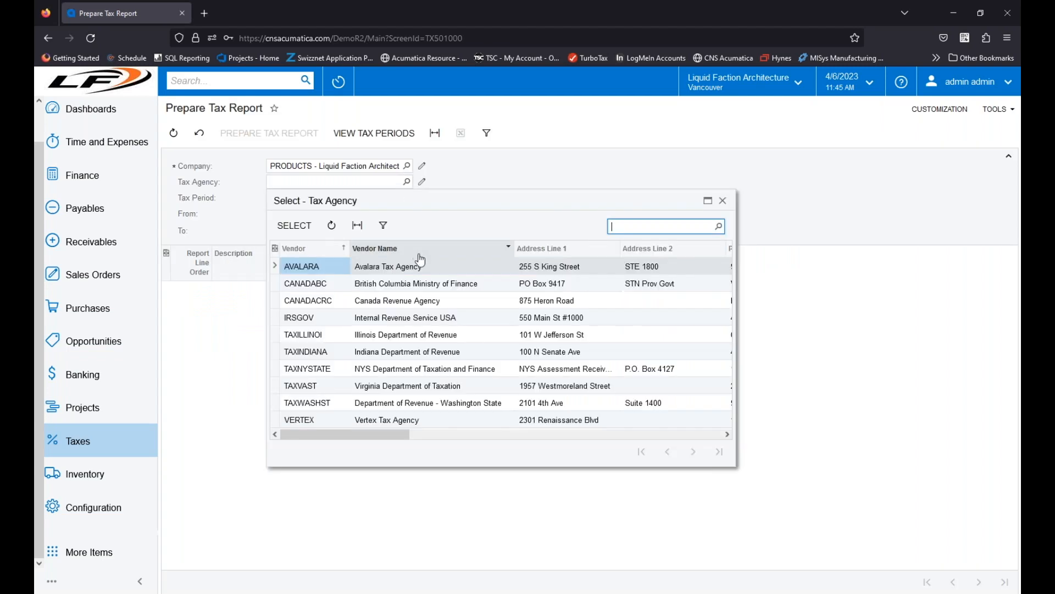
pyautogui.doubleClick(325, 301)
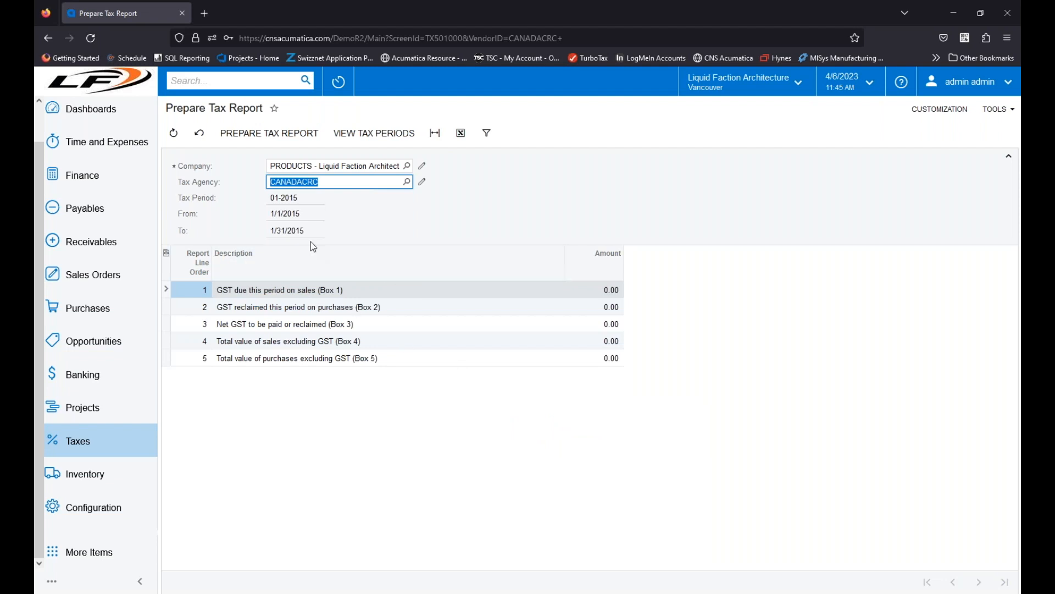
# Step: Open Release Tax Report for tax agency CANADACRC and widen the Description and Amount columns to review the report details
pyautogui.click(111, 450)
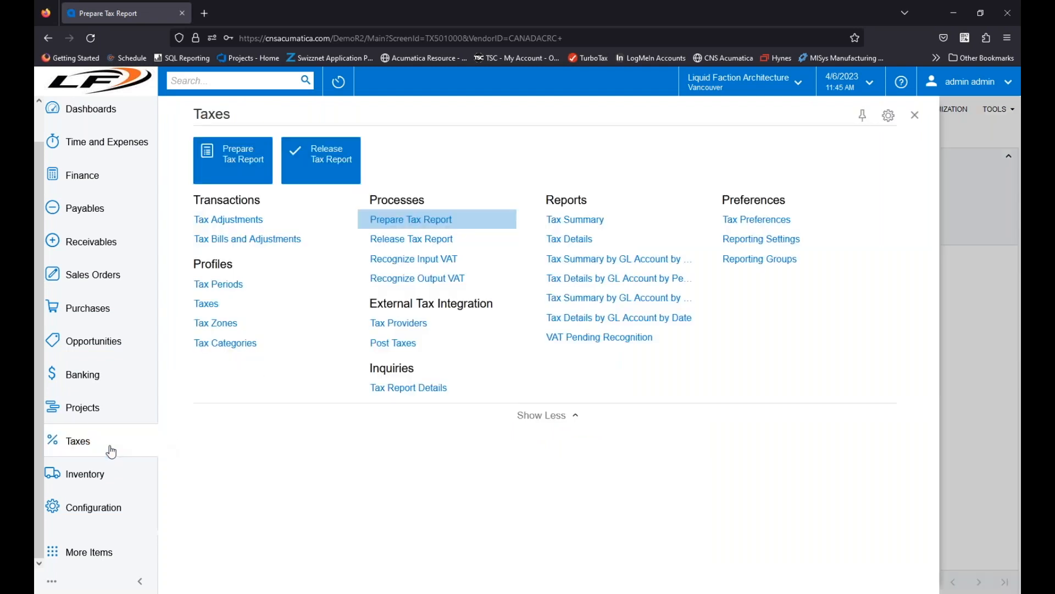
pyautogui.click(447, 240)
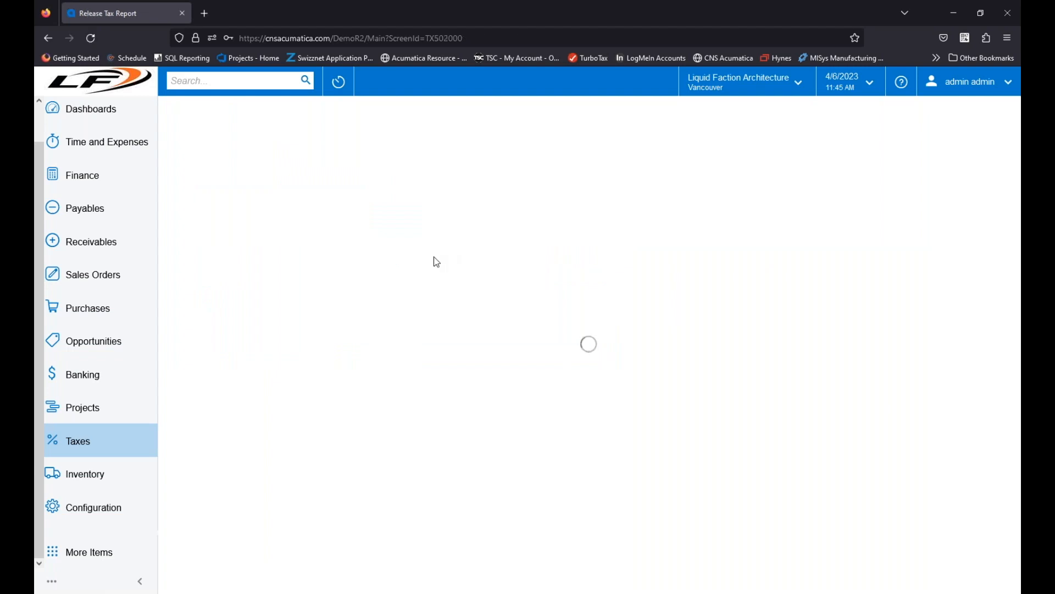
pyautogui.click(407, 181)
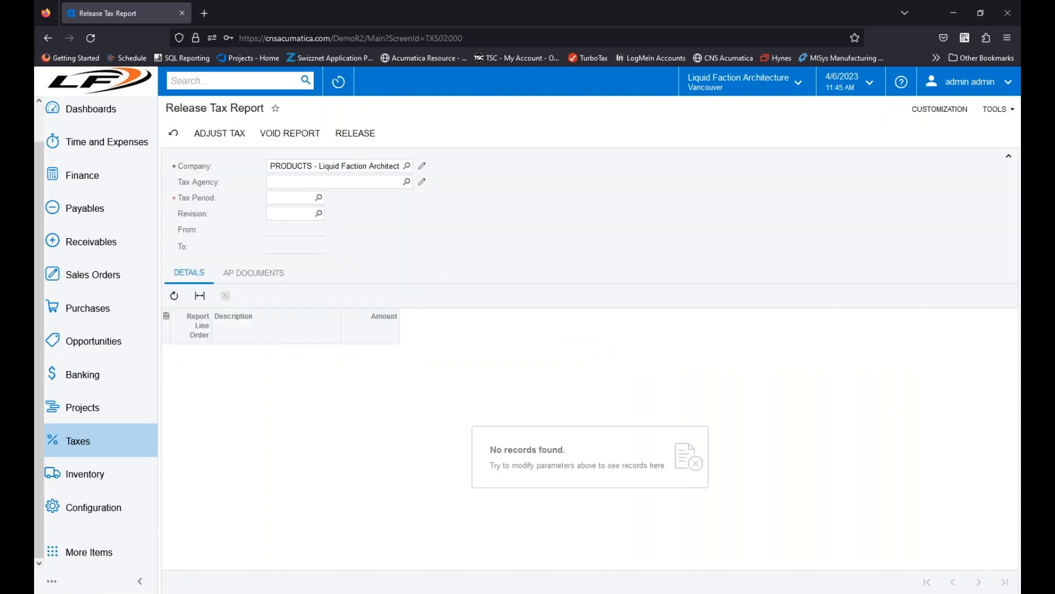
pyautogui.doubleClick(330, 298)
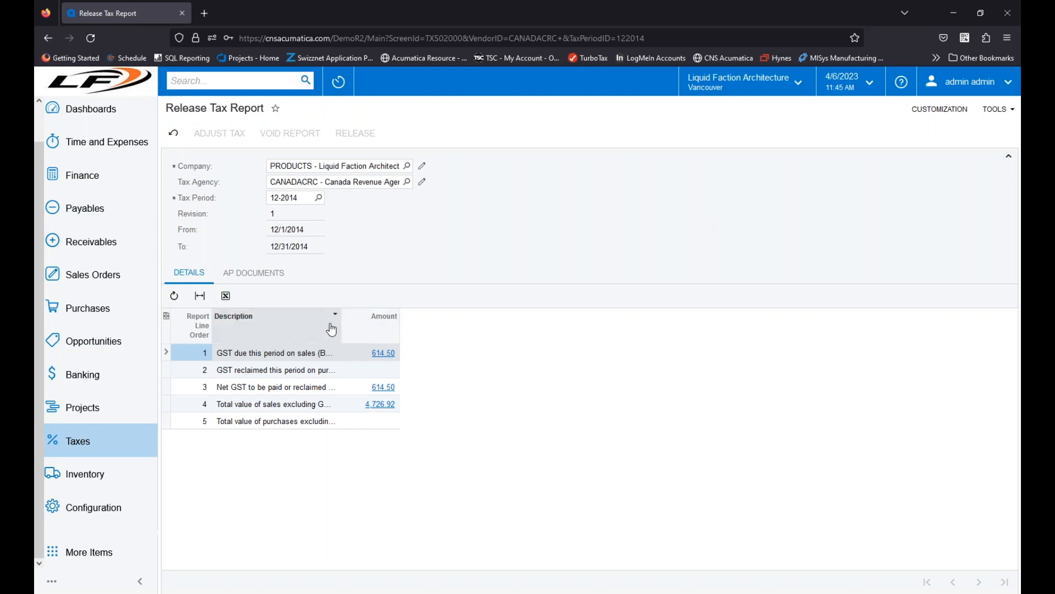
pyautogui.moveTo(341, 329); pyautogui.dragTo(452, 329)
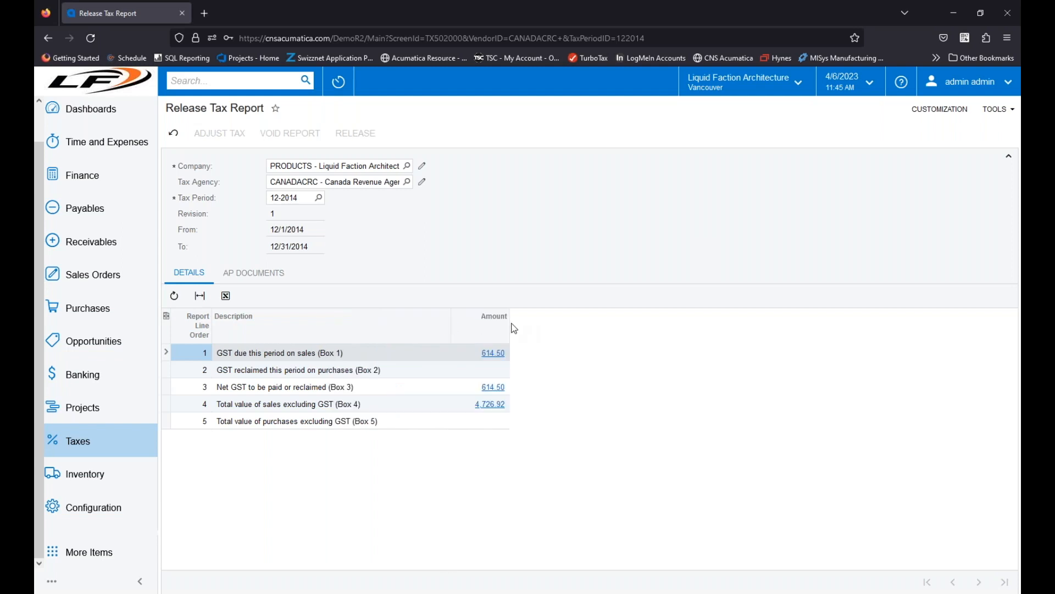
pyautogui.moveTo(510, 326); pyautogui.dragTo(677, 326)
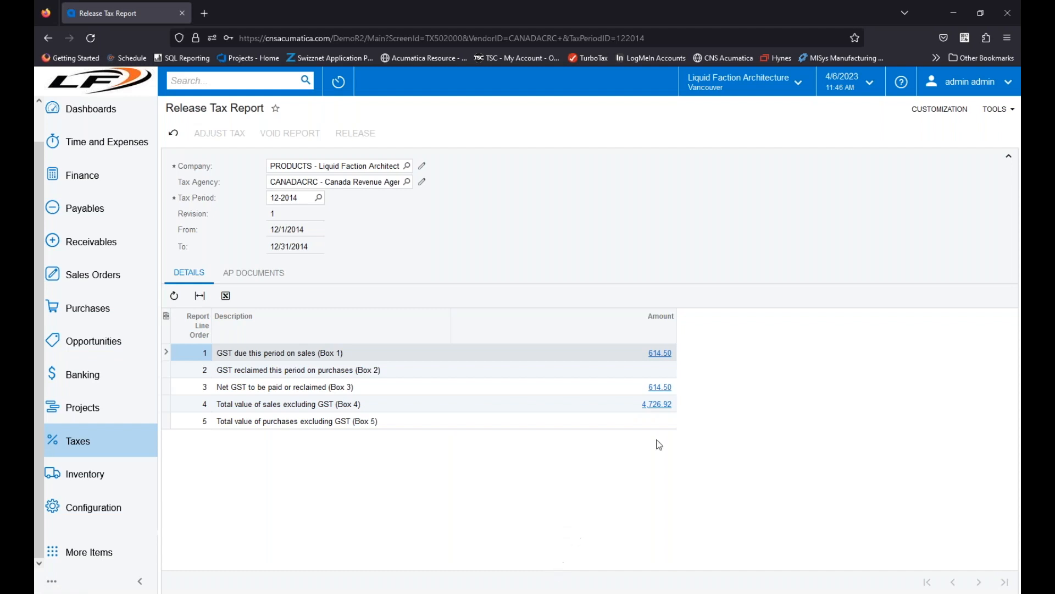
# Step: Review the transactions behind the total sales line (Box 4), and inspect the tax bill listed in the report's AP documents
pyautogui.click(658, 404)
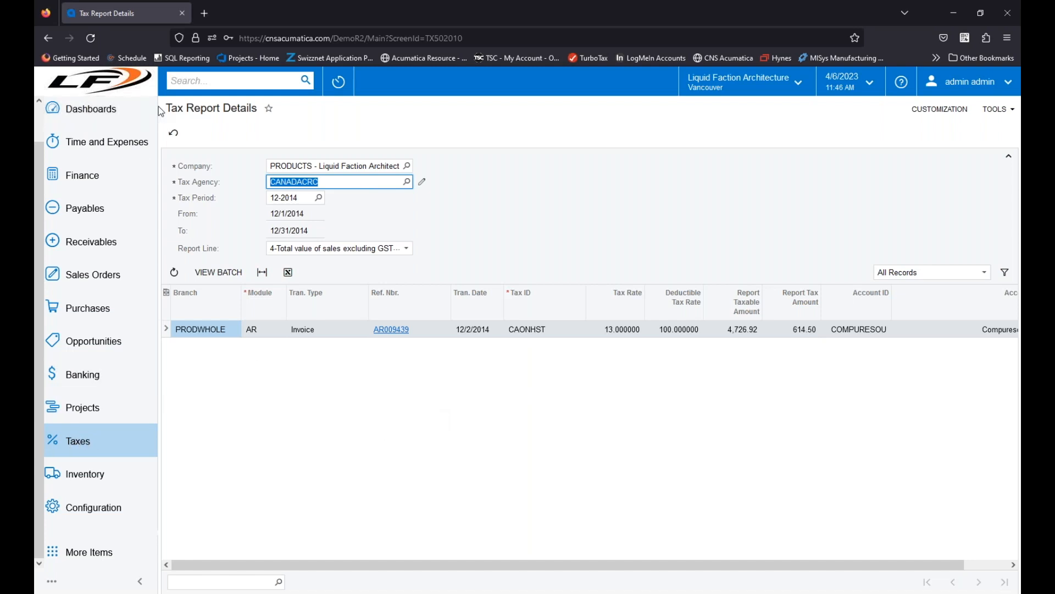
pyautogui.click(48, 38)
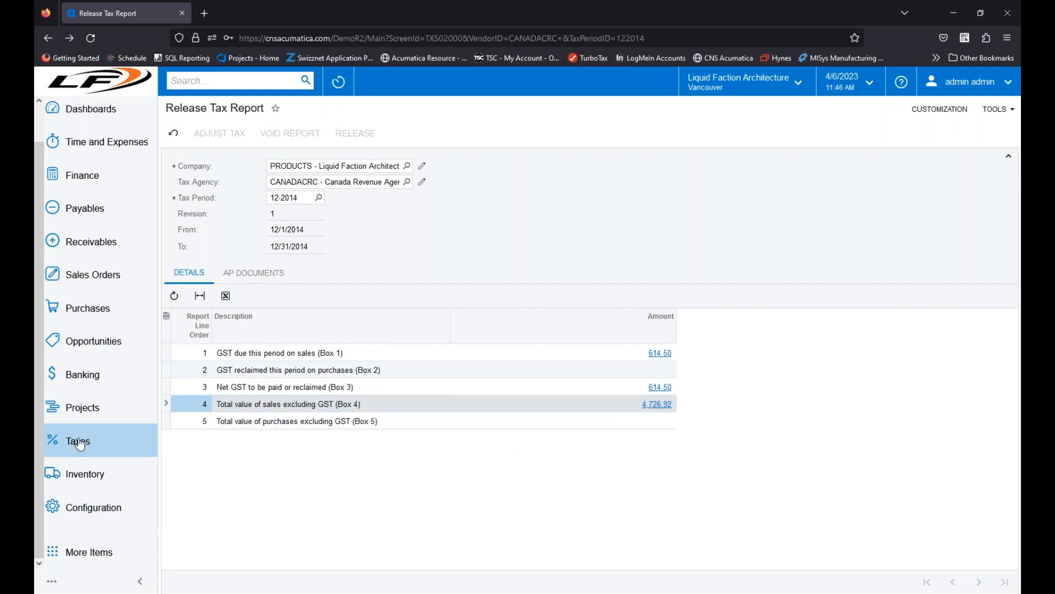
pyautogui.click(285, 275)
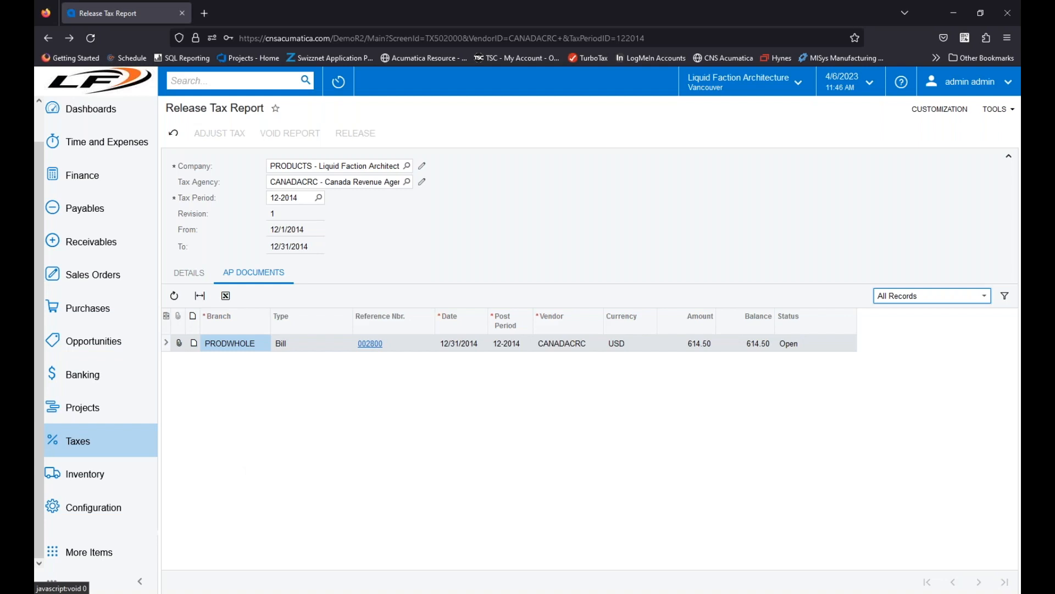
pyautogui.click(370, 344)
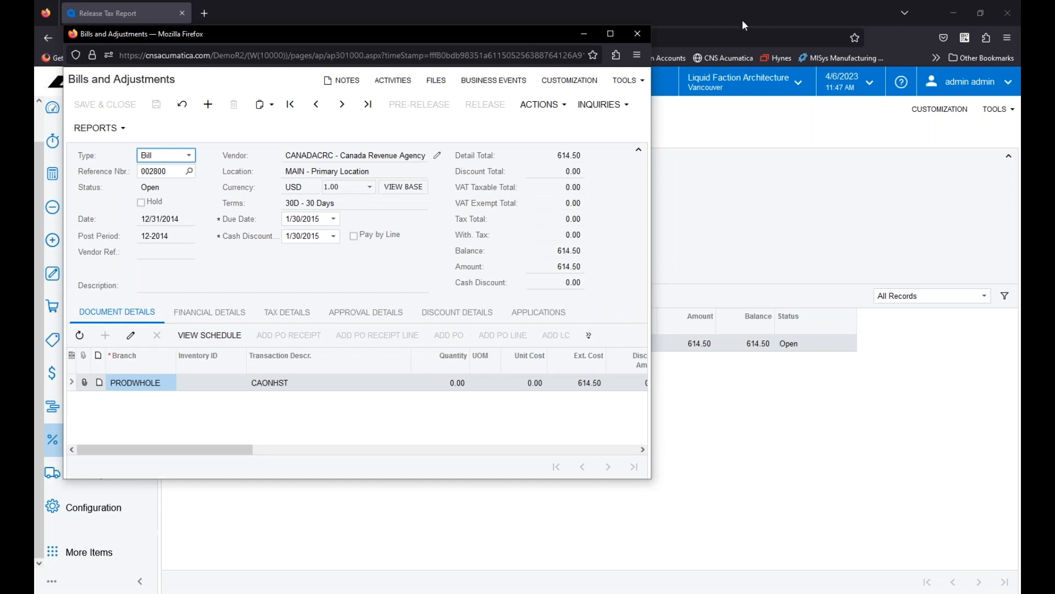
pyautogui.click(636, 34)
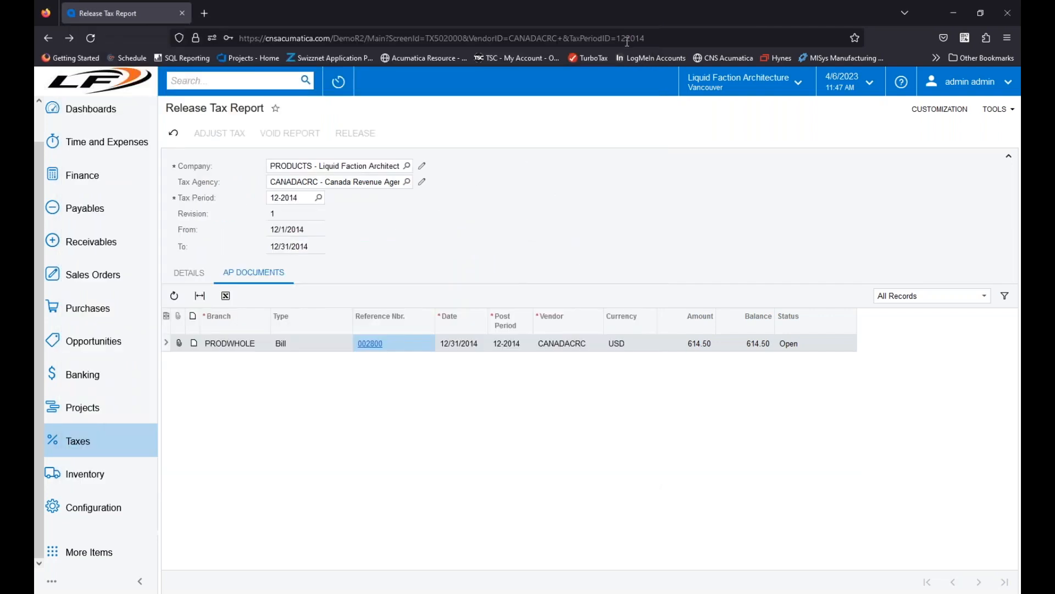
# Step: Run the Tax Details report for tax agency CANADACRC and tax period 12-2014
pyautogui.click(88, 445)
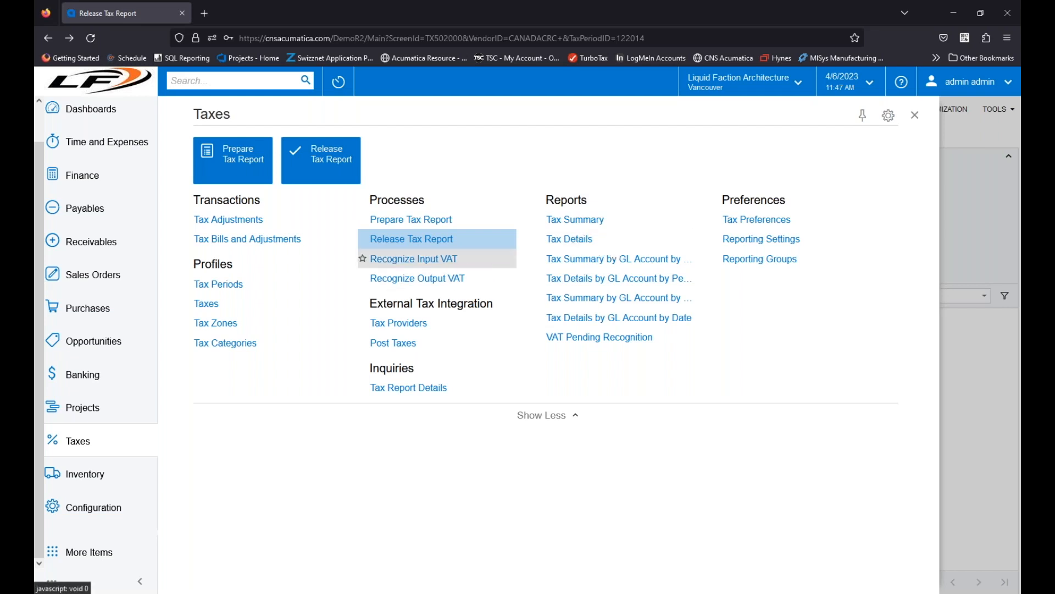
pyautogui.click(572, 242)
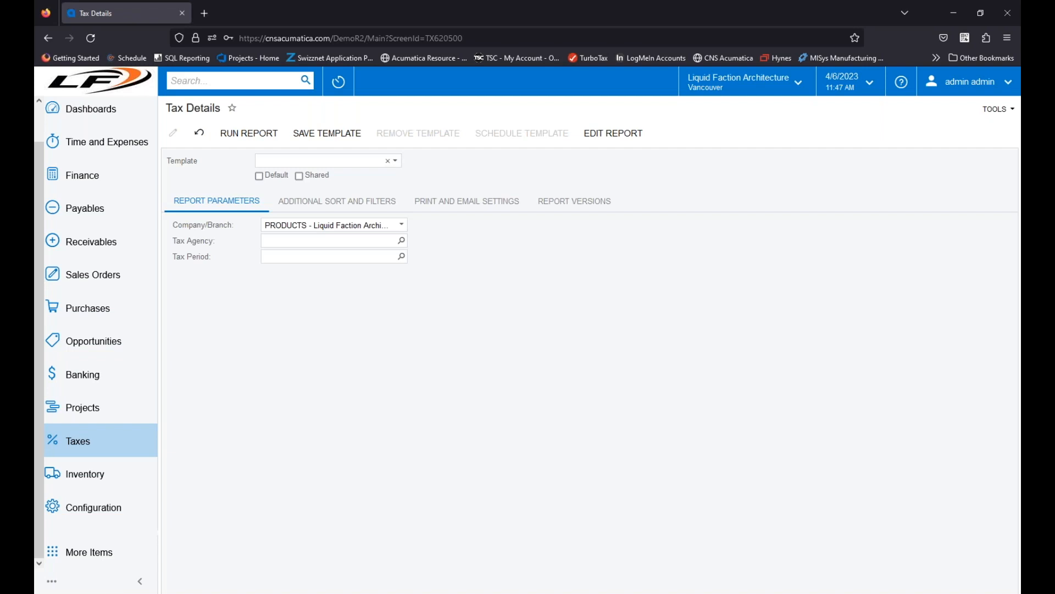
pyautogui.click(401, 240)
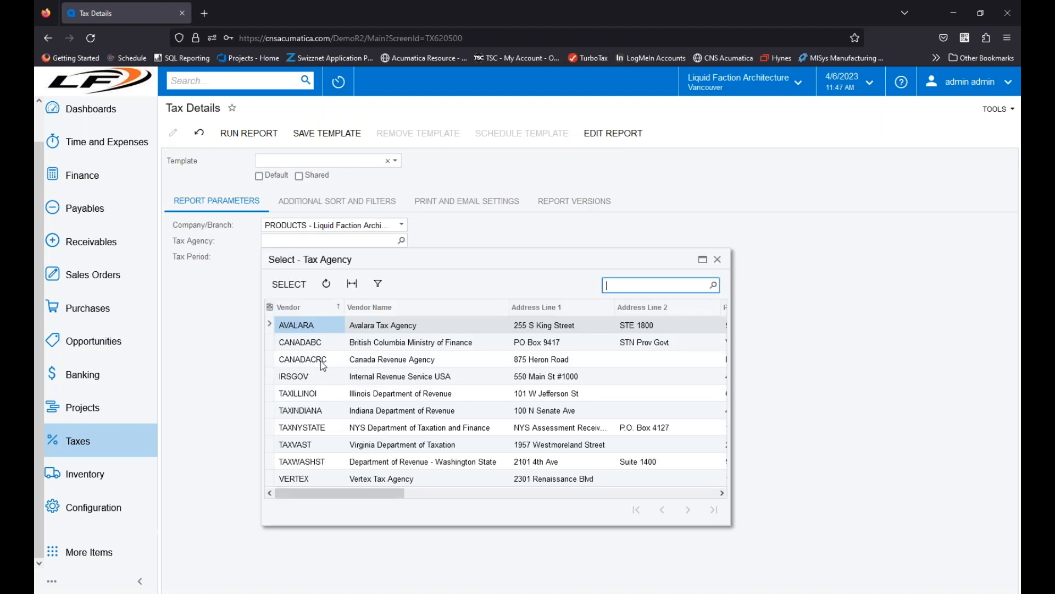
pyautogui.doubleClick(324, 364)
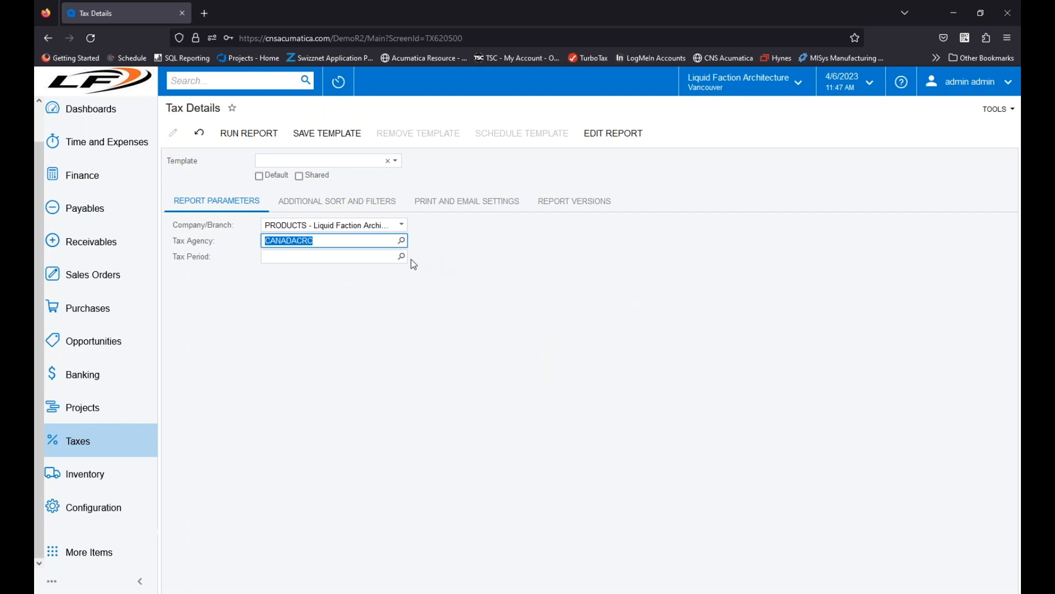
pyautogui.click(402, 258)
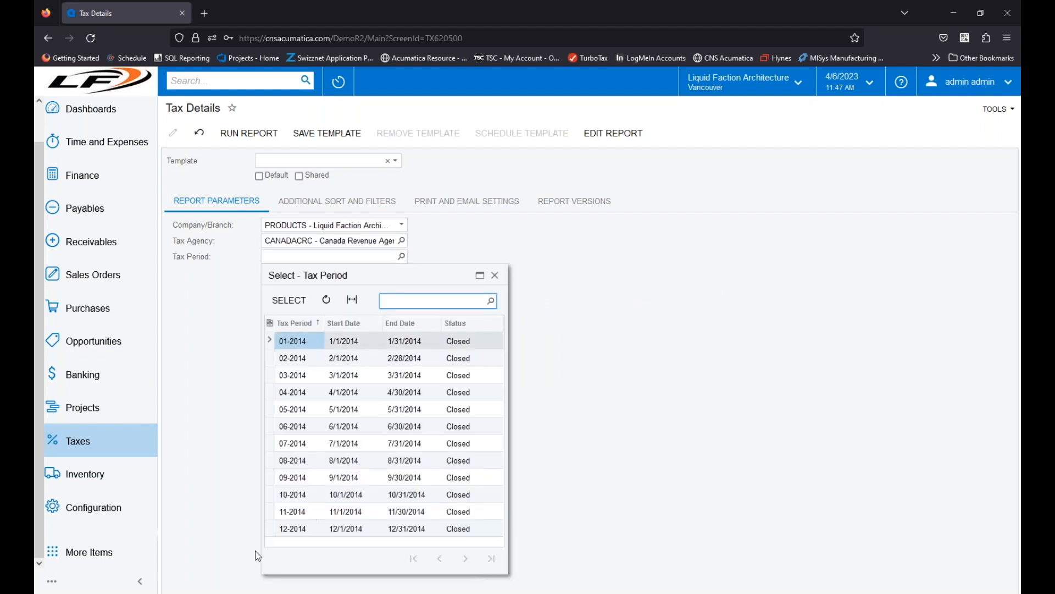
pyautogui.doubleClick(292, 529)
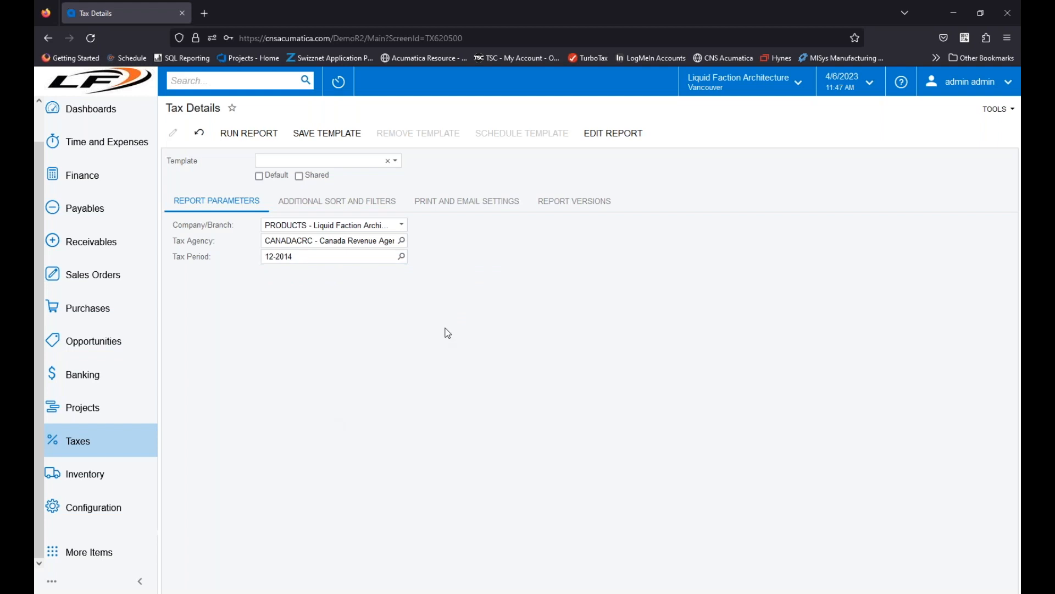
pyautogui.click(269, 134)
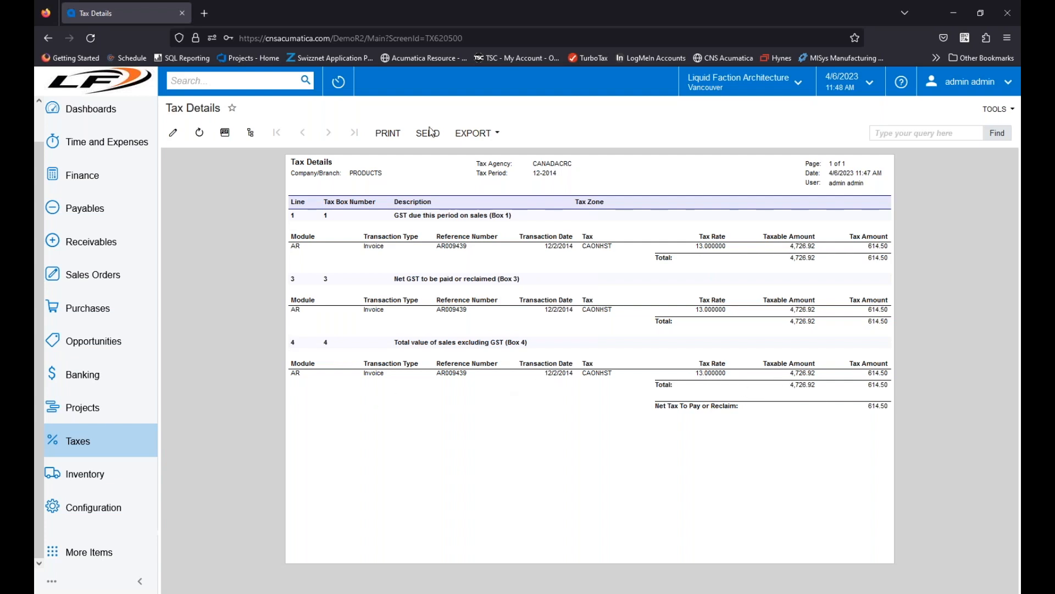
# Step: Rerun the Tax Details report for tax period 11-2014 to review the taxes on purchases
pyautogui.click(173, 132)
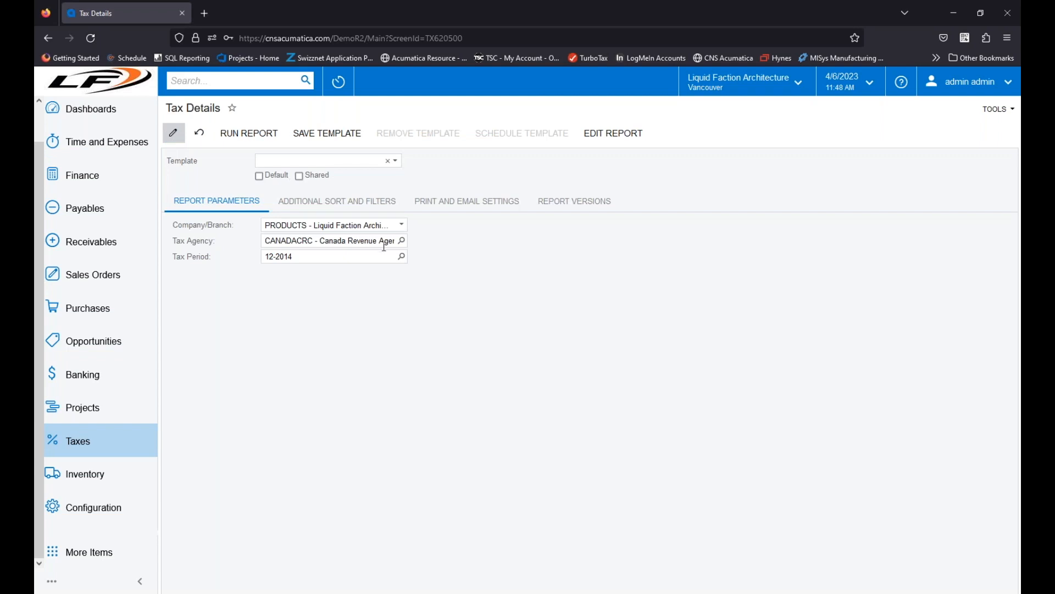
pyautogui.click(402, 256)
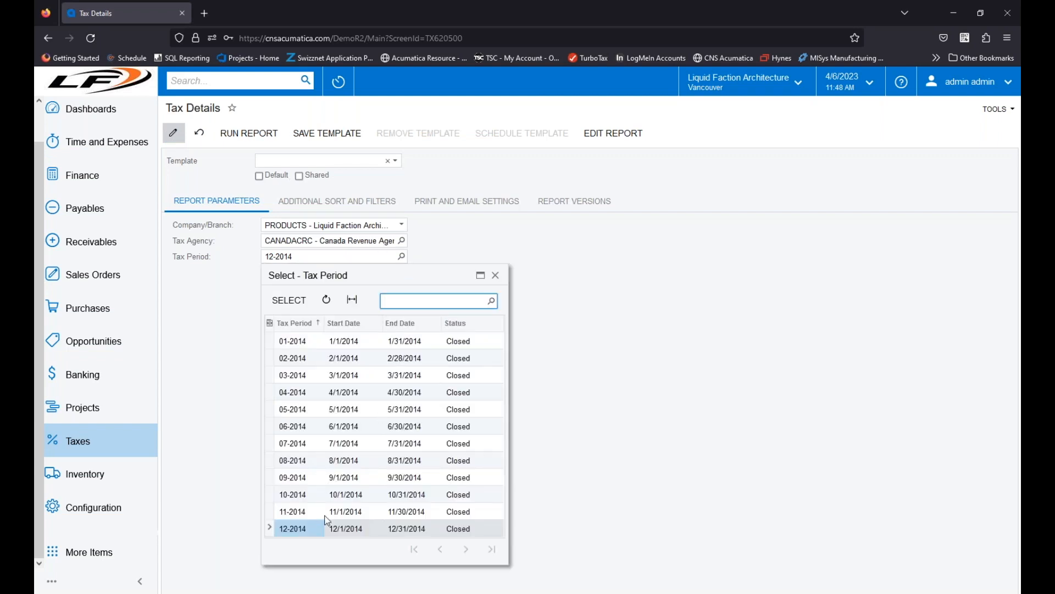
pyautogui.doubleClick(302, 512)
pyautogui.click(255, 135)
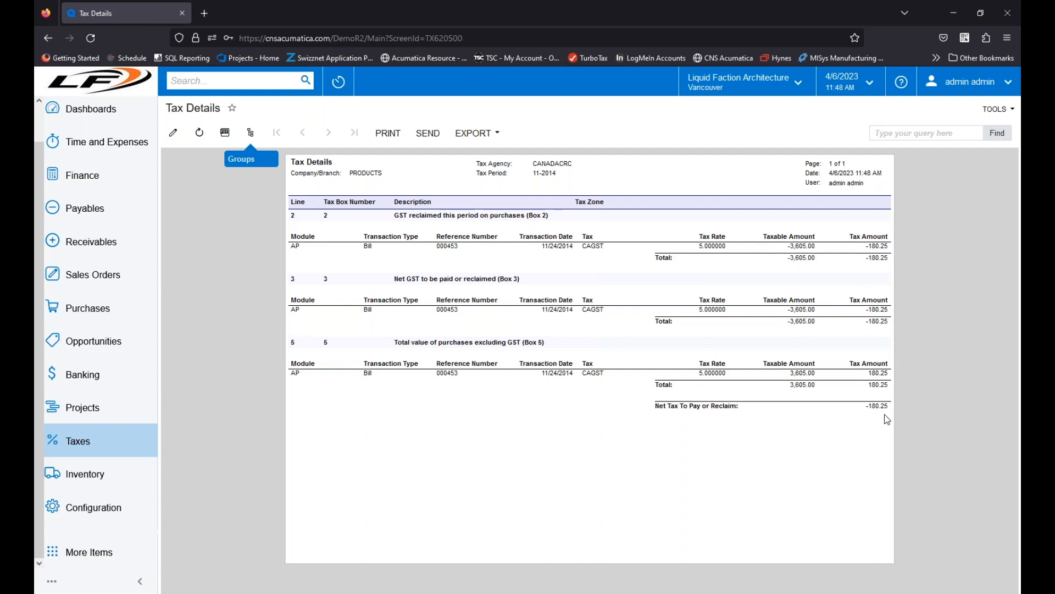
# Step: Change the tax period to 08-2014 and rerun the Tax Details report
pyautogui.click(173, 133)
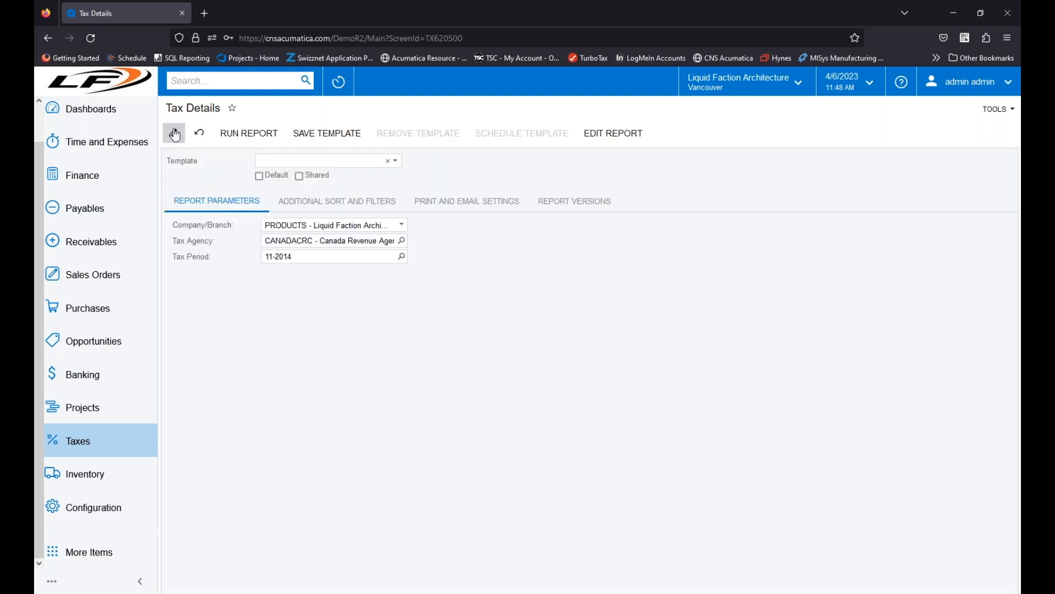
pyautogui.click(401, 256)
pyautogui.doubleClick(294, 461)
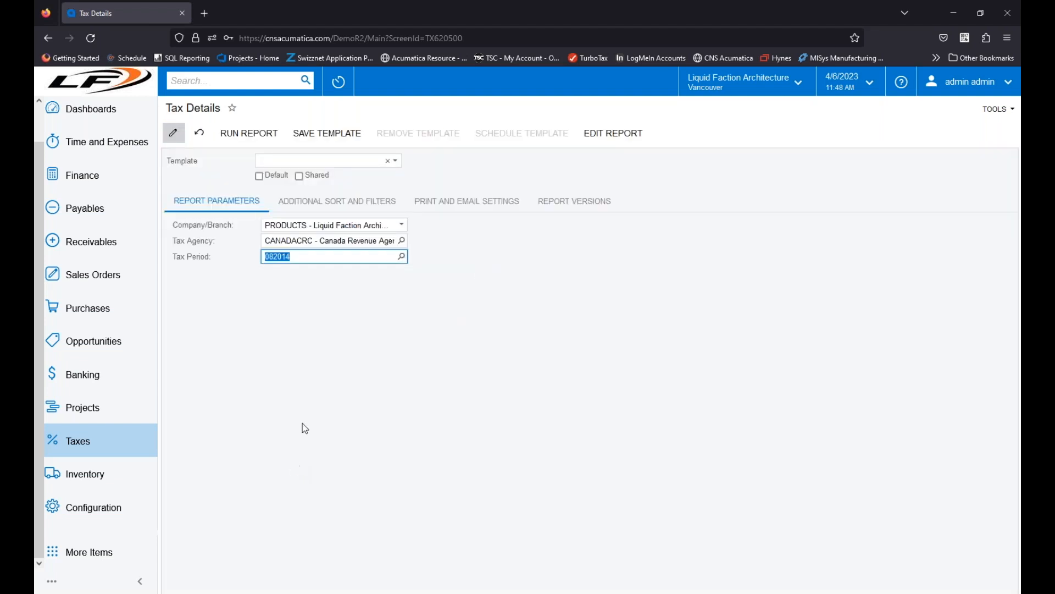
pyautogui.click(260, 133)
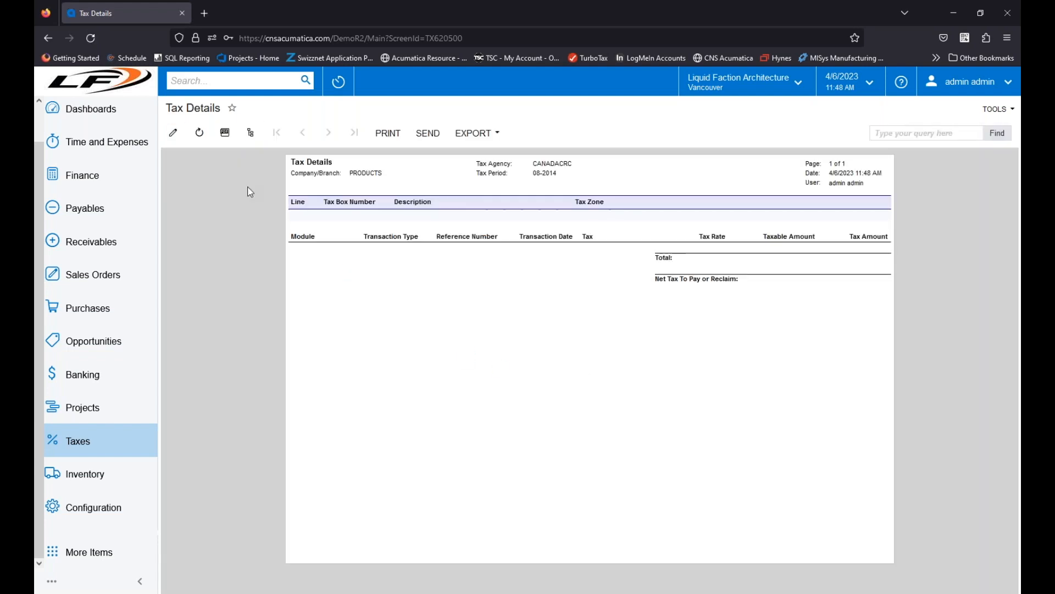
# Step: Run the Tax Details report for tax period 09-2014 and review its sales tax lines
pyautogui.click(174, 133)
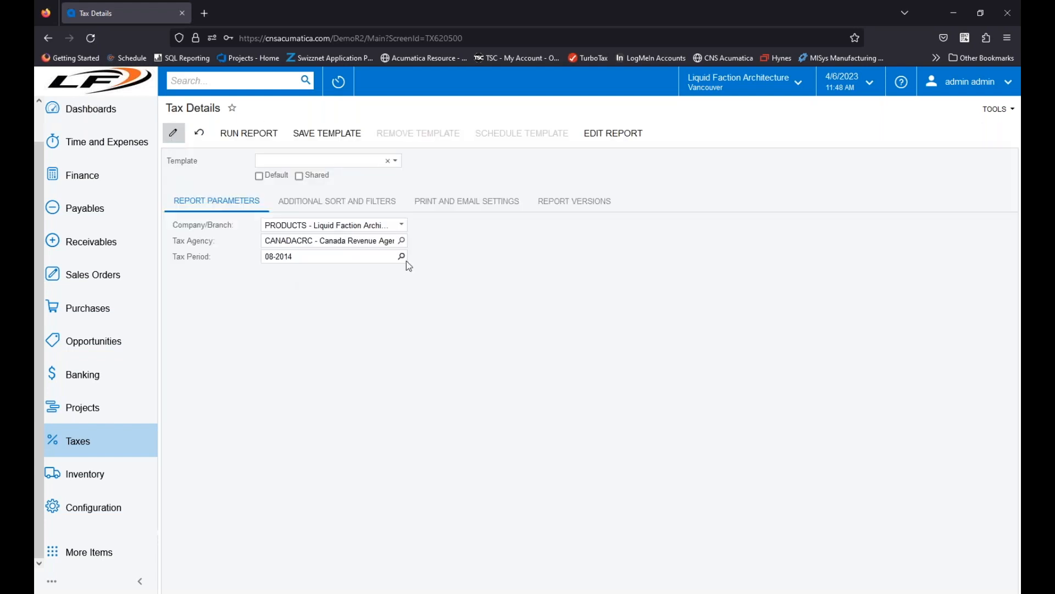
pyautogui.doubleClick(289, 482)
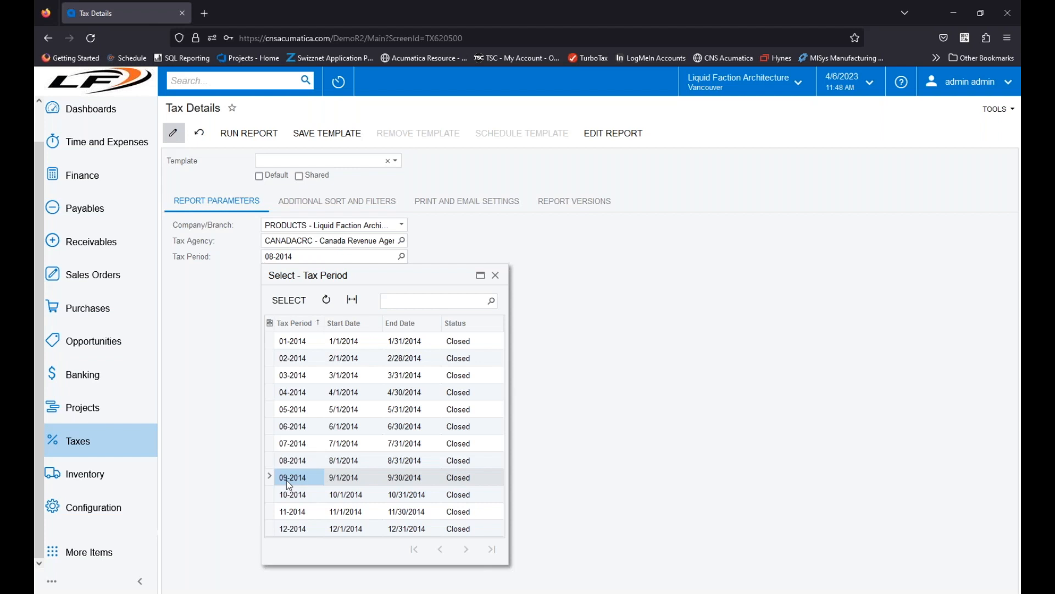
pyautogui.click(245, 133)
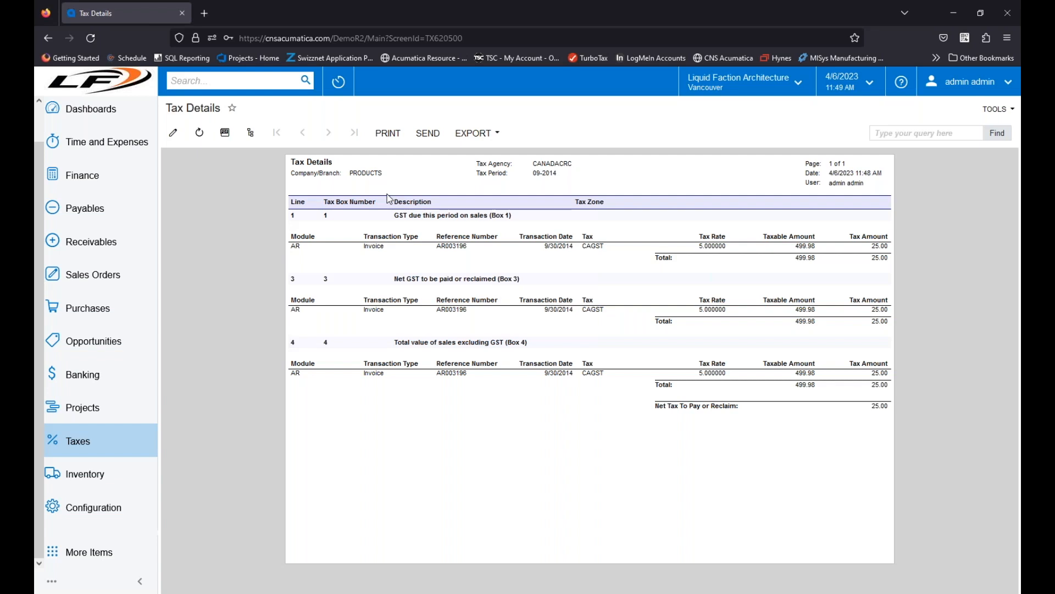
# Step: Set the tax period back to 12-2014 and run the Tax Details report again
pyautogui.click(173, 133)
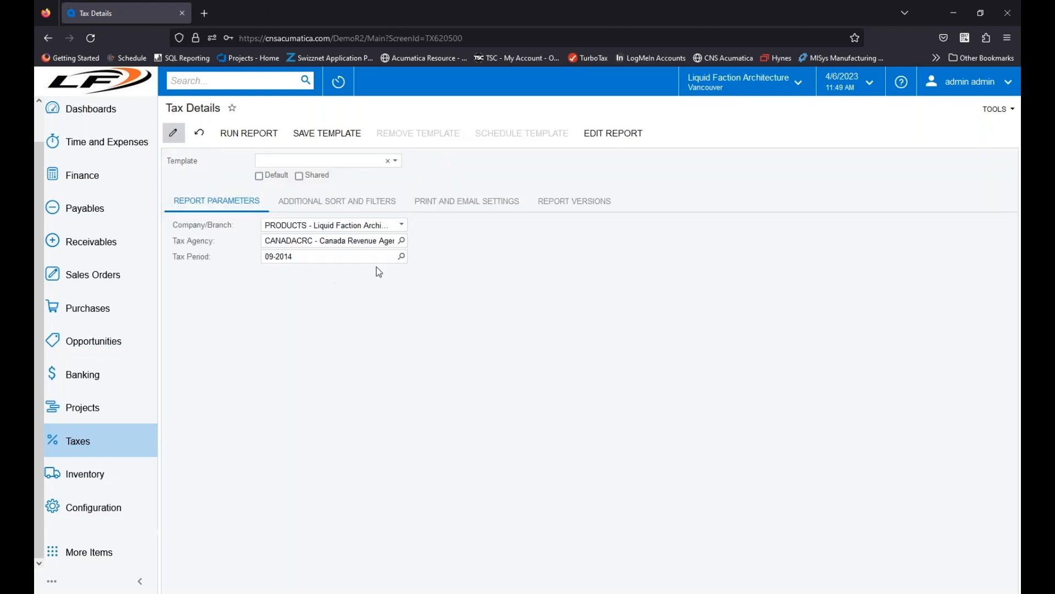
pyautogui.click(401, 256)
pyautogui.click(302, 528)
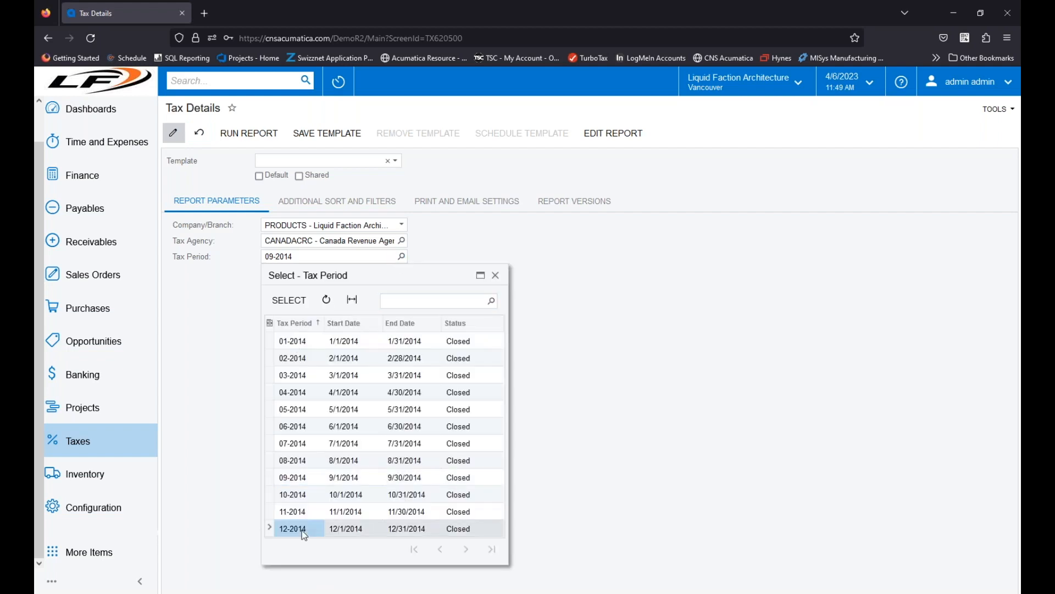
pyautogui.doubleClick(302, 529)
pyautogui.click(248, 133)
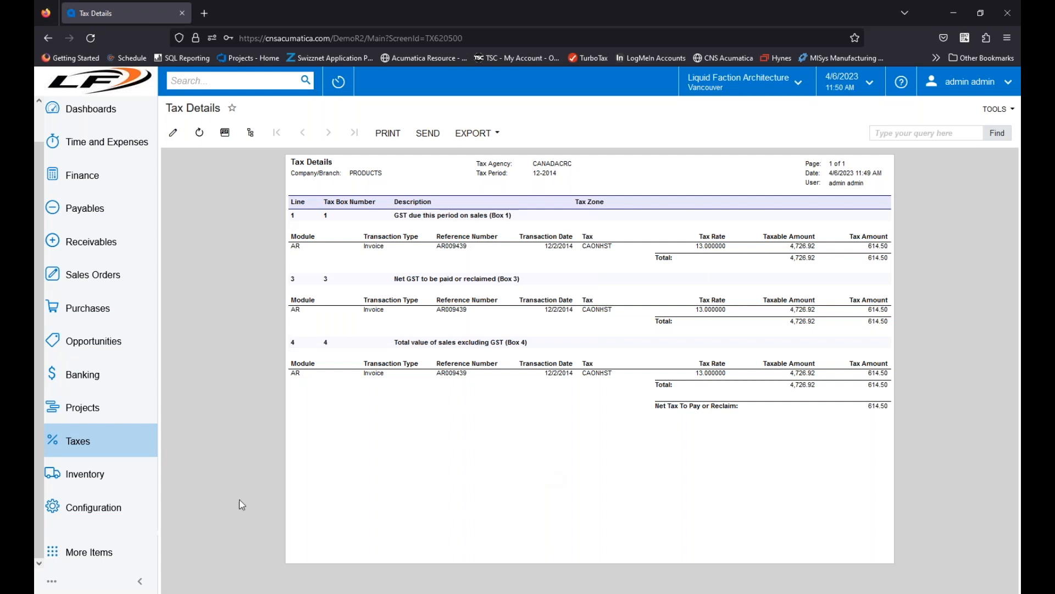
# Step: Open Prepare Tax Report for CANADACRC, and switch to the PowerPoint slide show to advance from Tax Reports to the Review slide
pyautogui.click(84, 443)
pyautogui.click(433, 222)
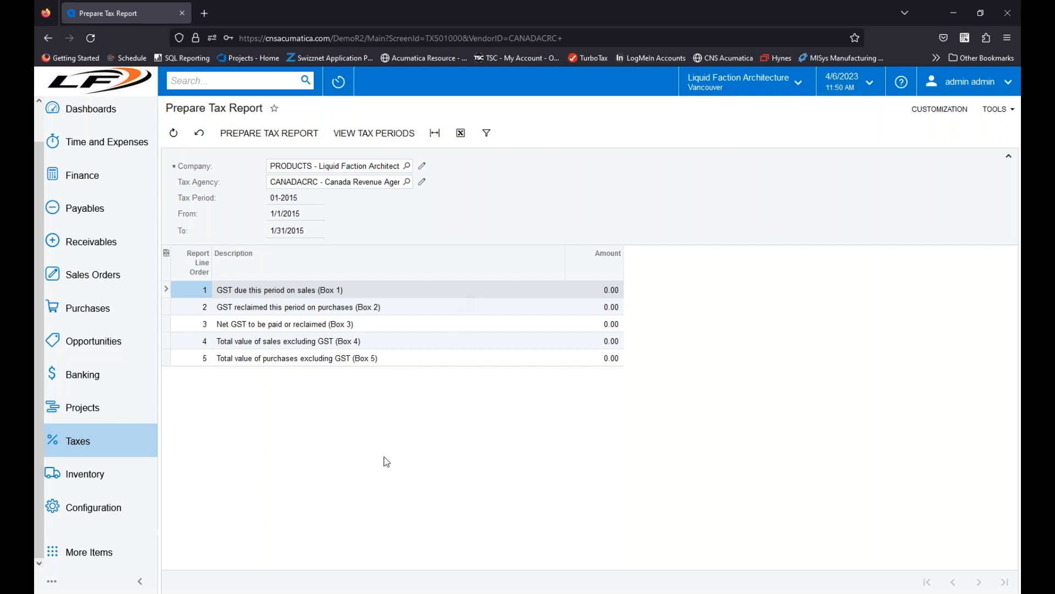
pyautogui.click(364, 572)
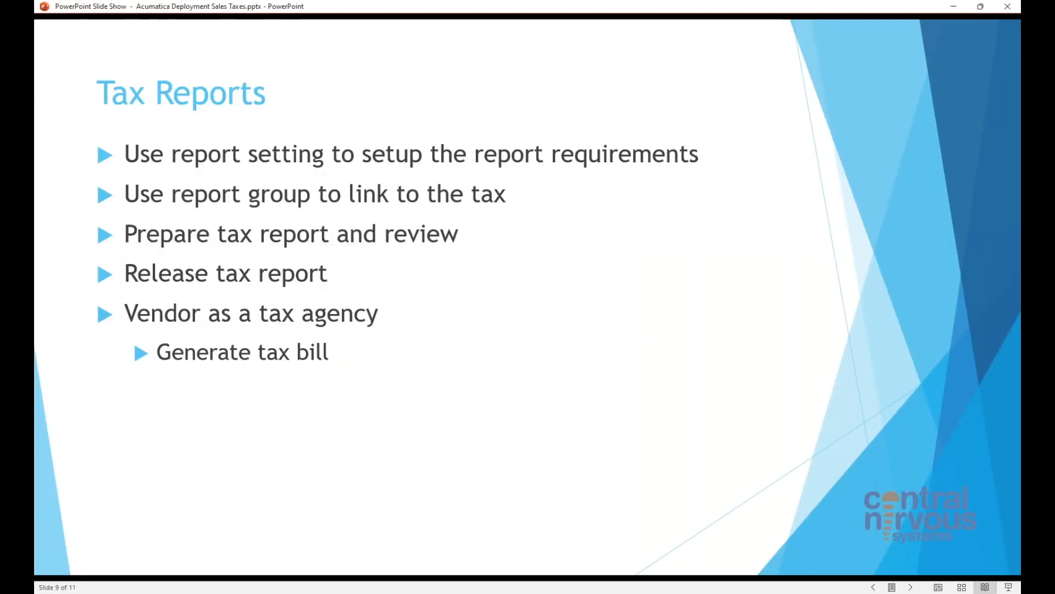
pyautogui.click(456, 438)
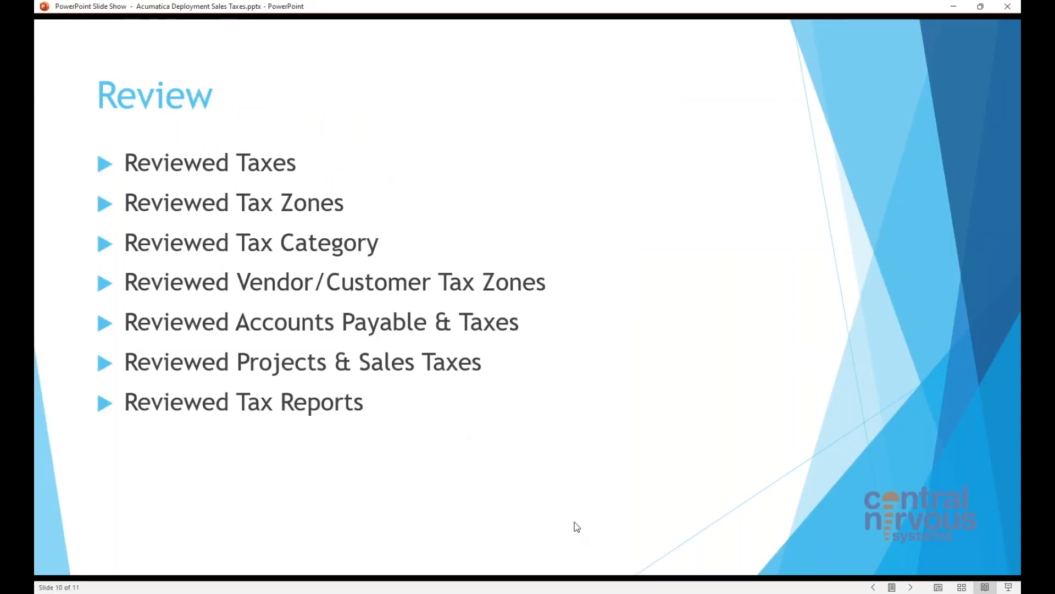